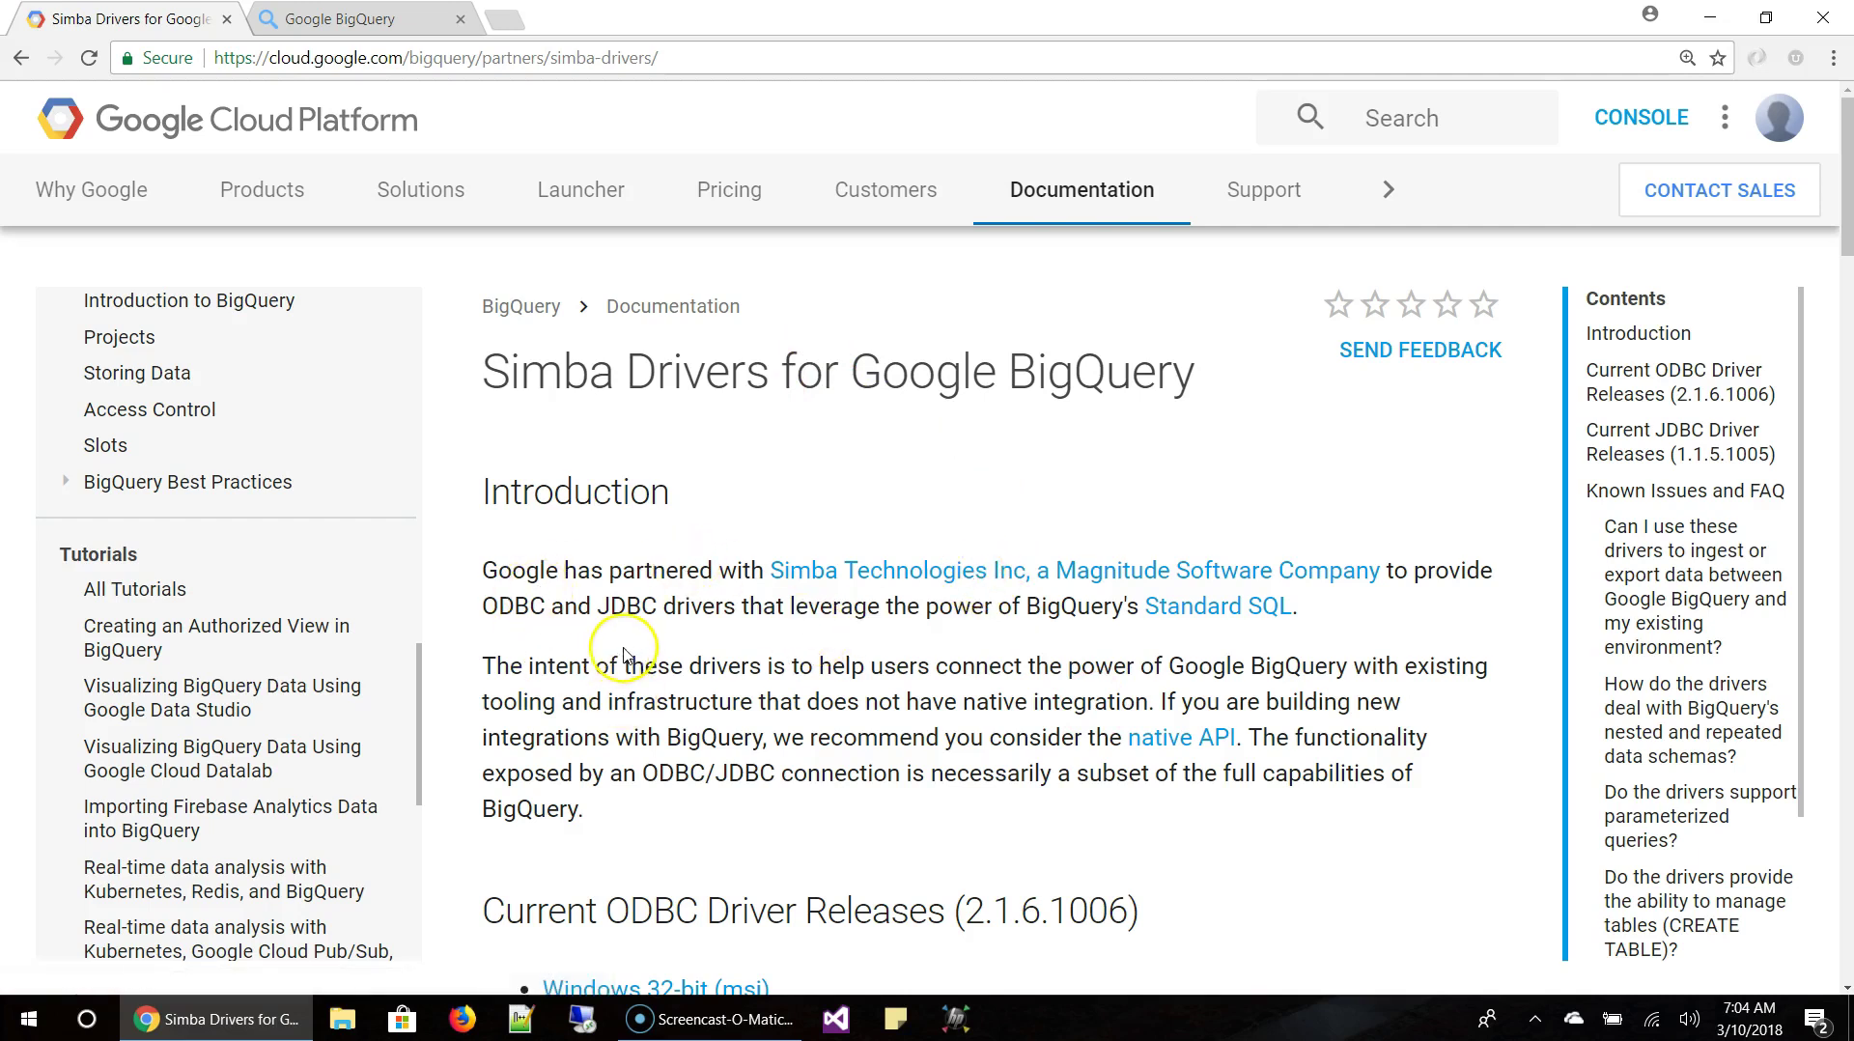
Read through the ODBC driver FAQ, including the licensing and CREATE TABLE answers.
scroll(632, 645, "down", 4)
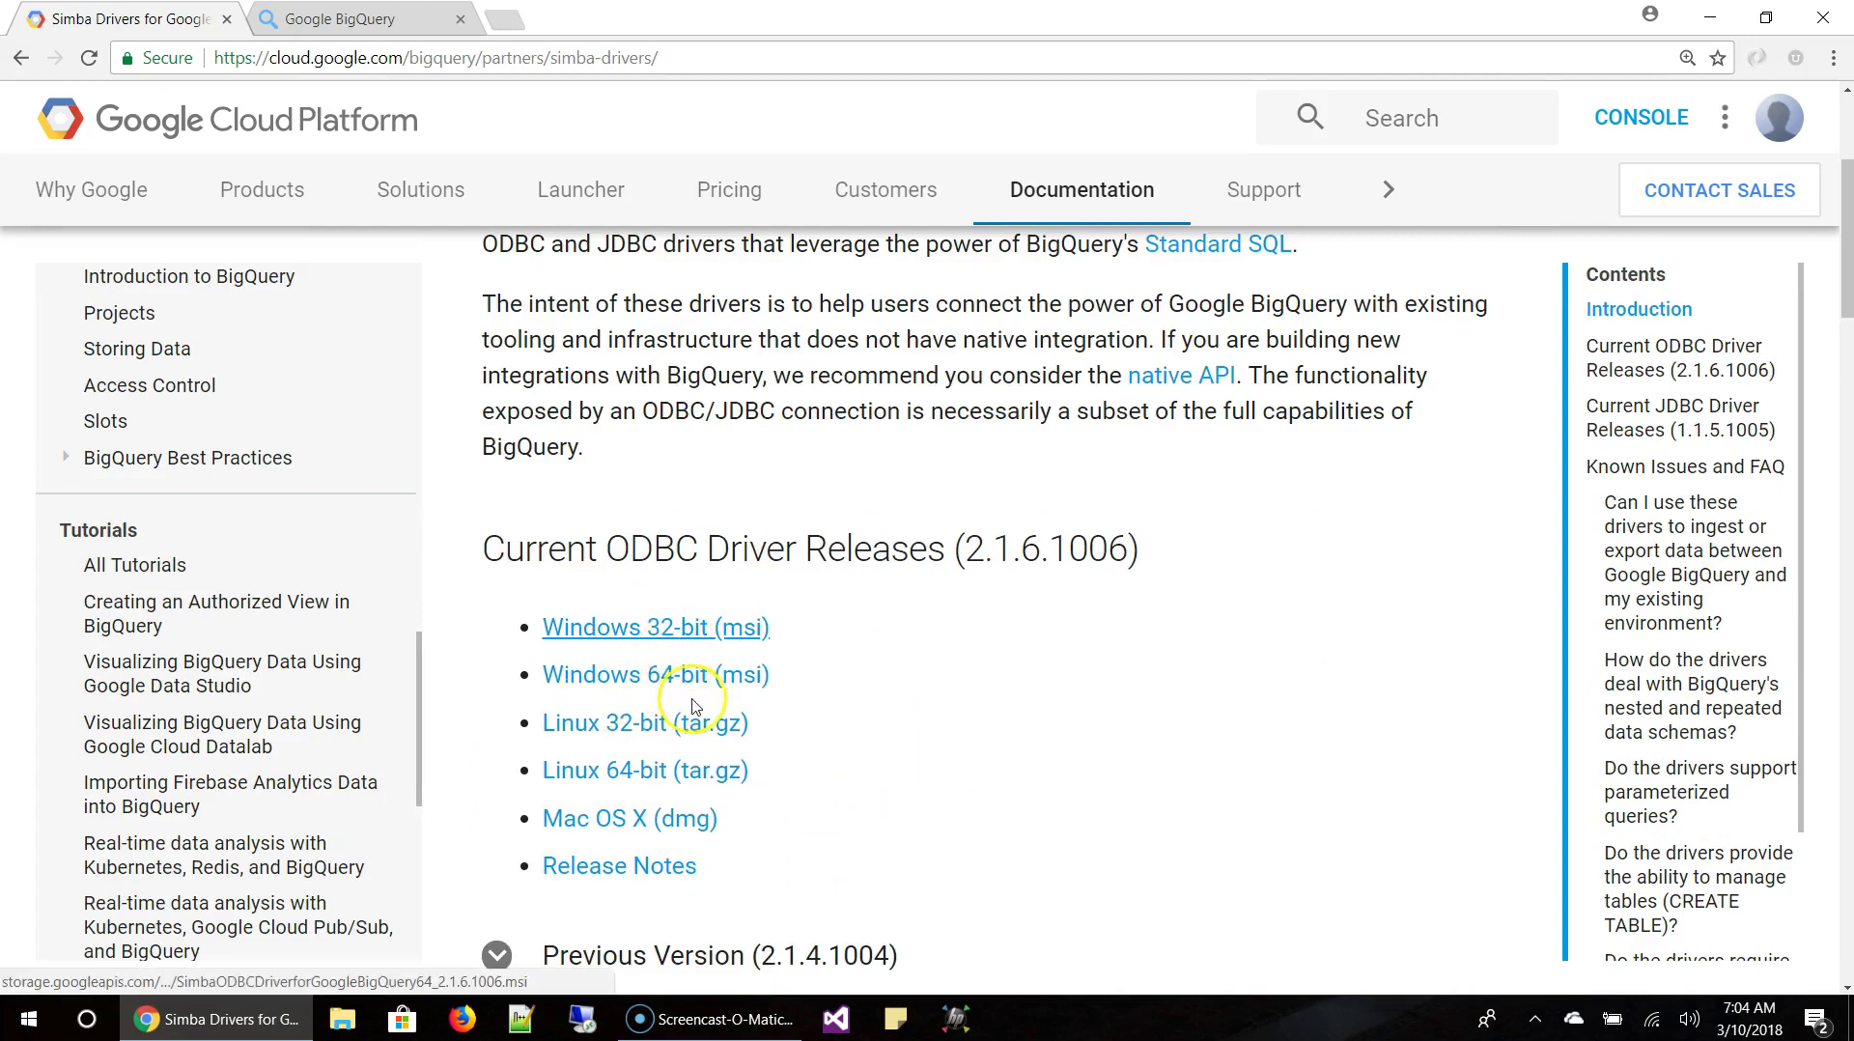
scroll(884, 778, "down", 5)
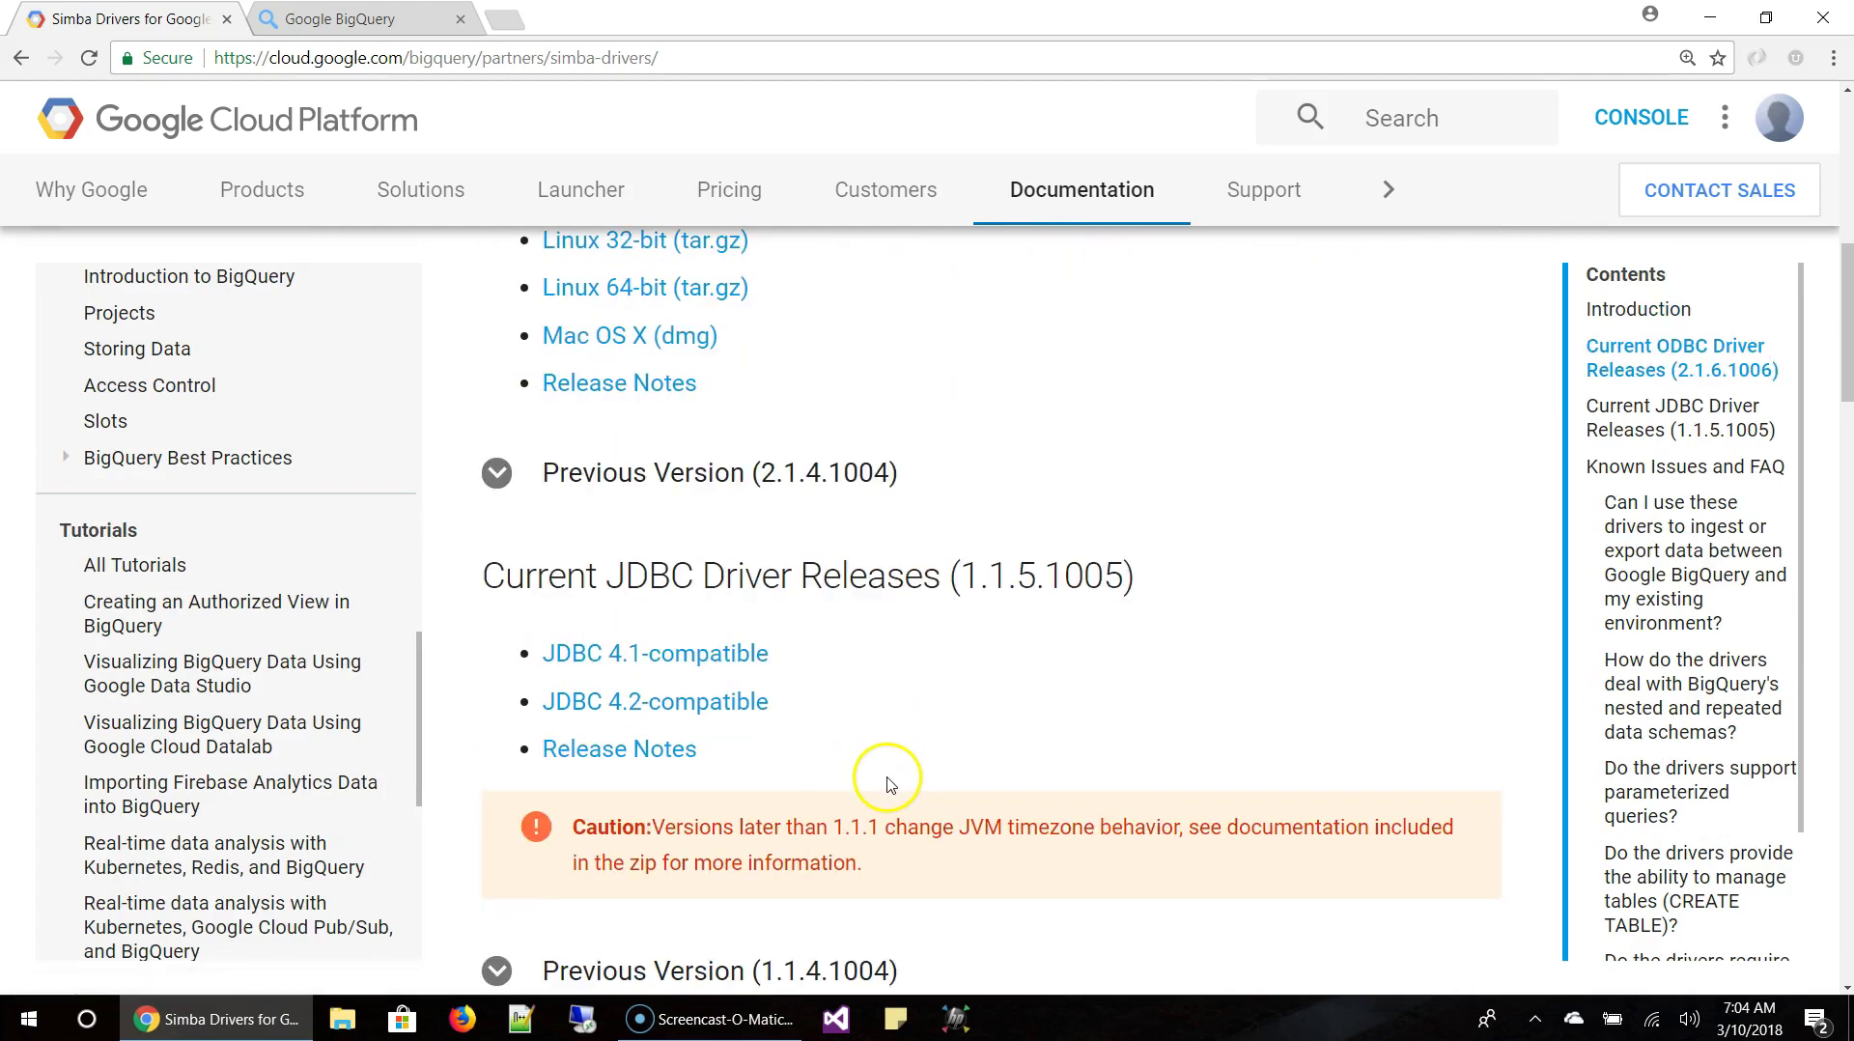
scroll(903, 787, "down", 15)
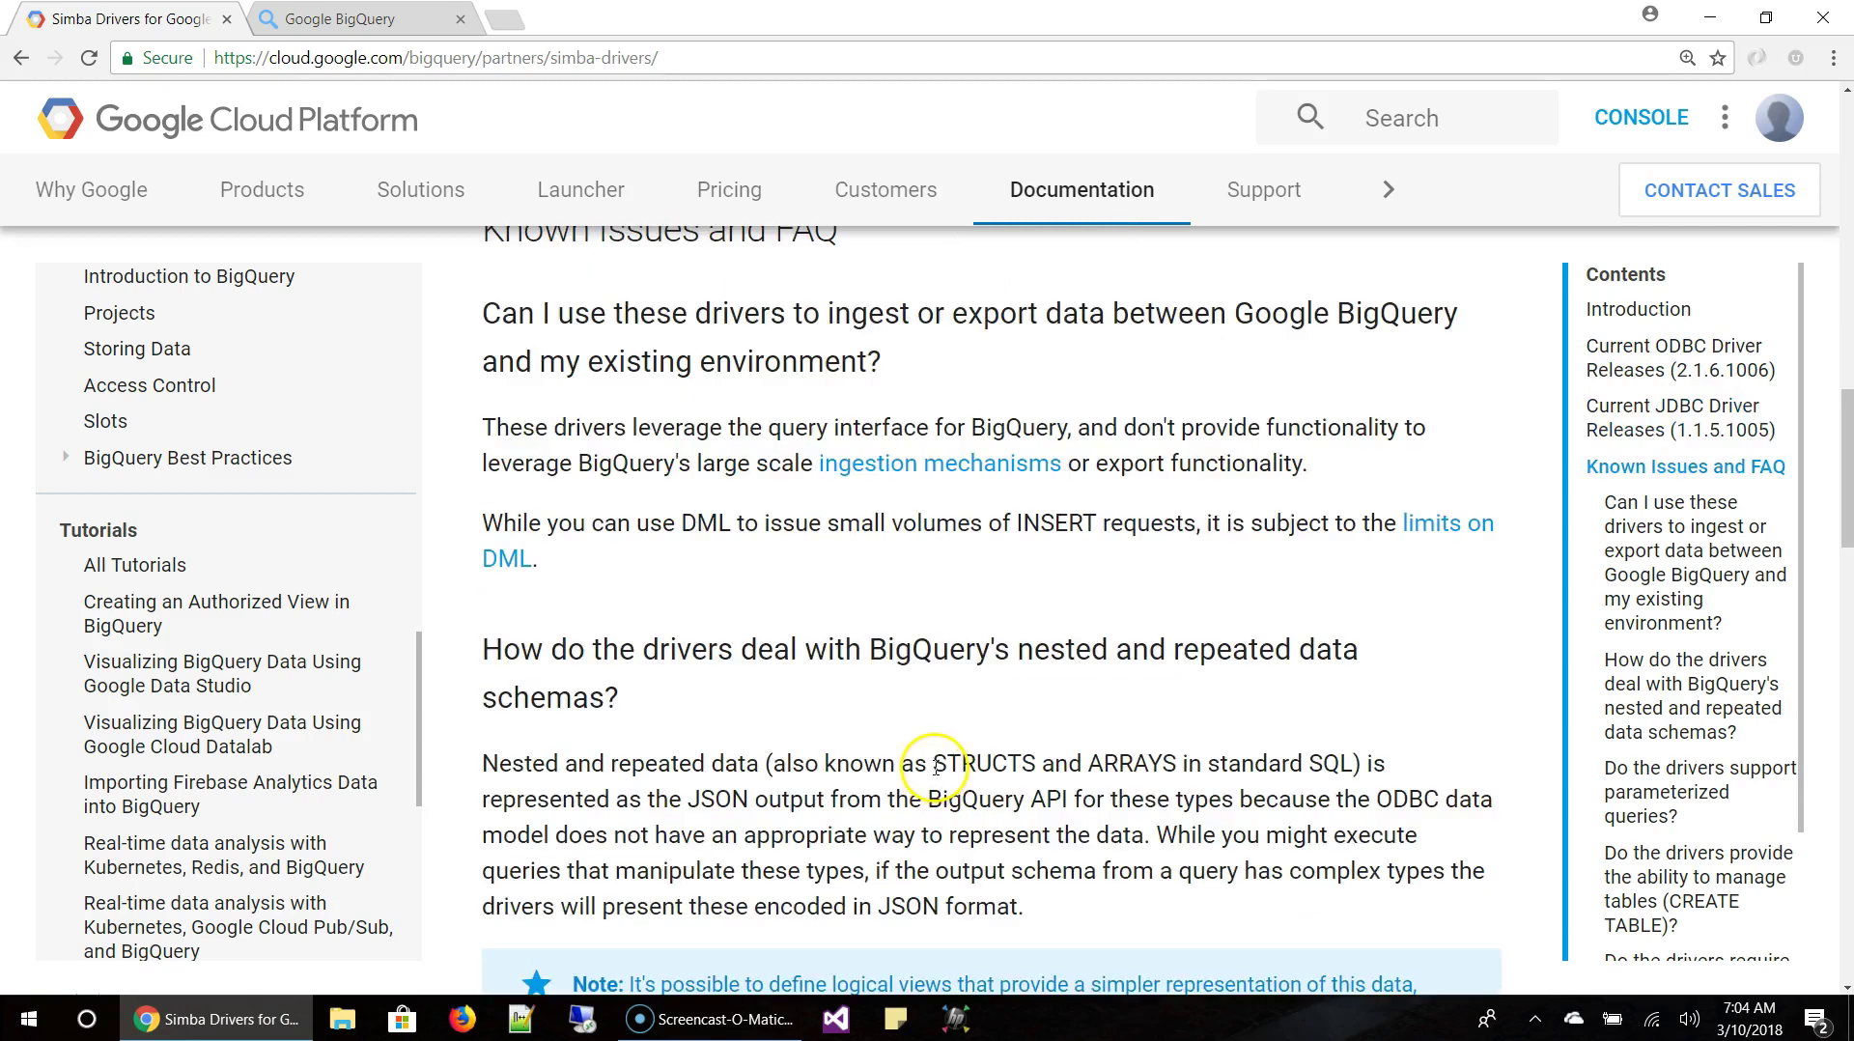
scroll(937, 772, "down", 3)
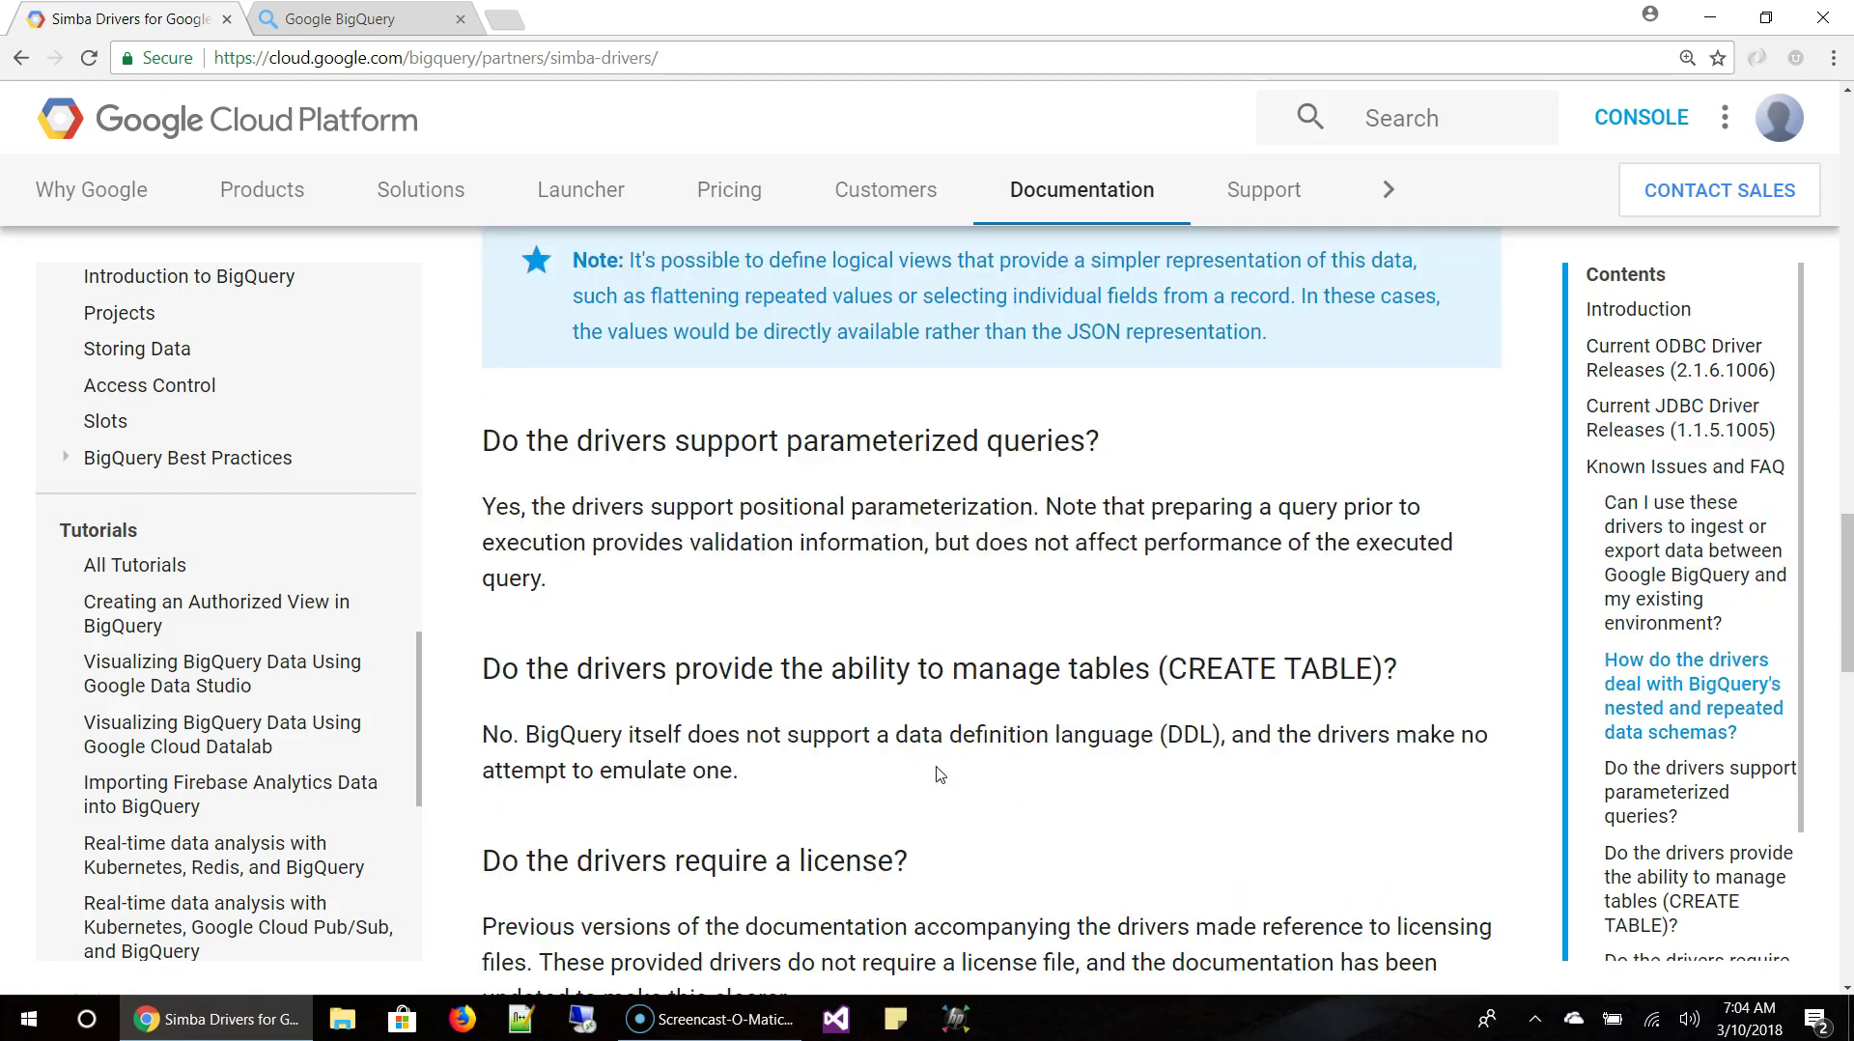
scroll(939, 774, "down", 5)
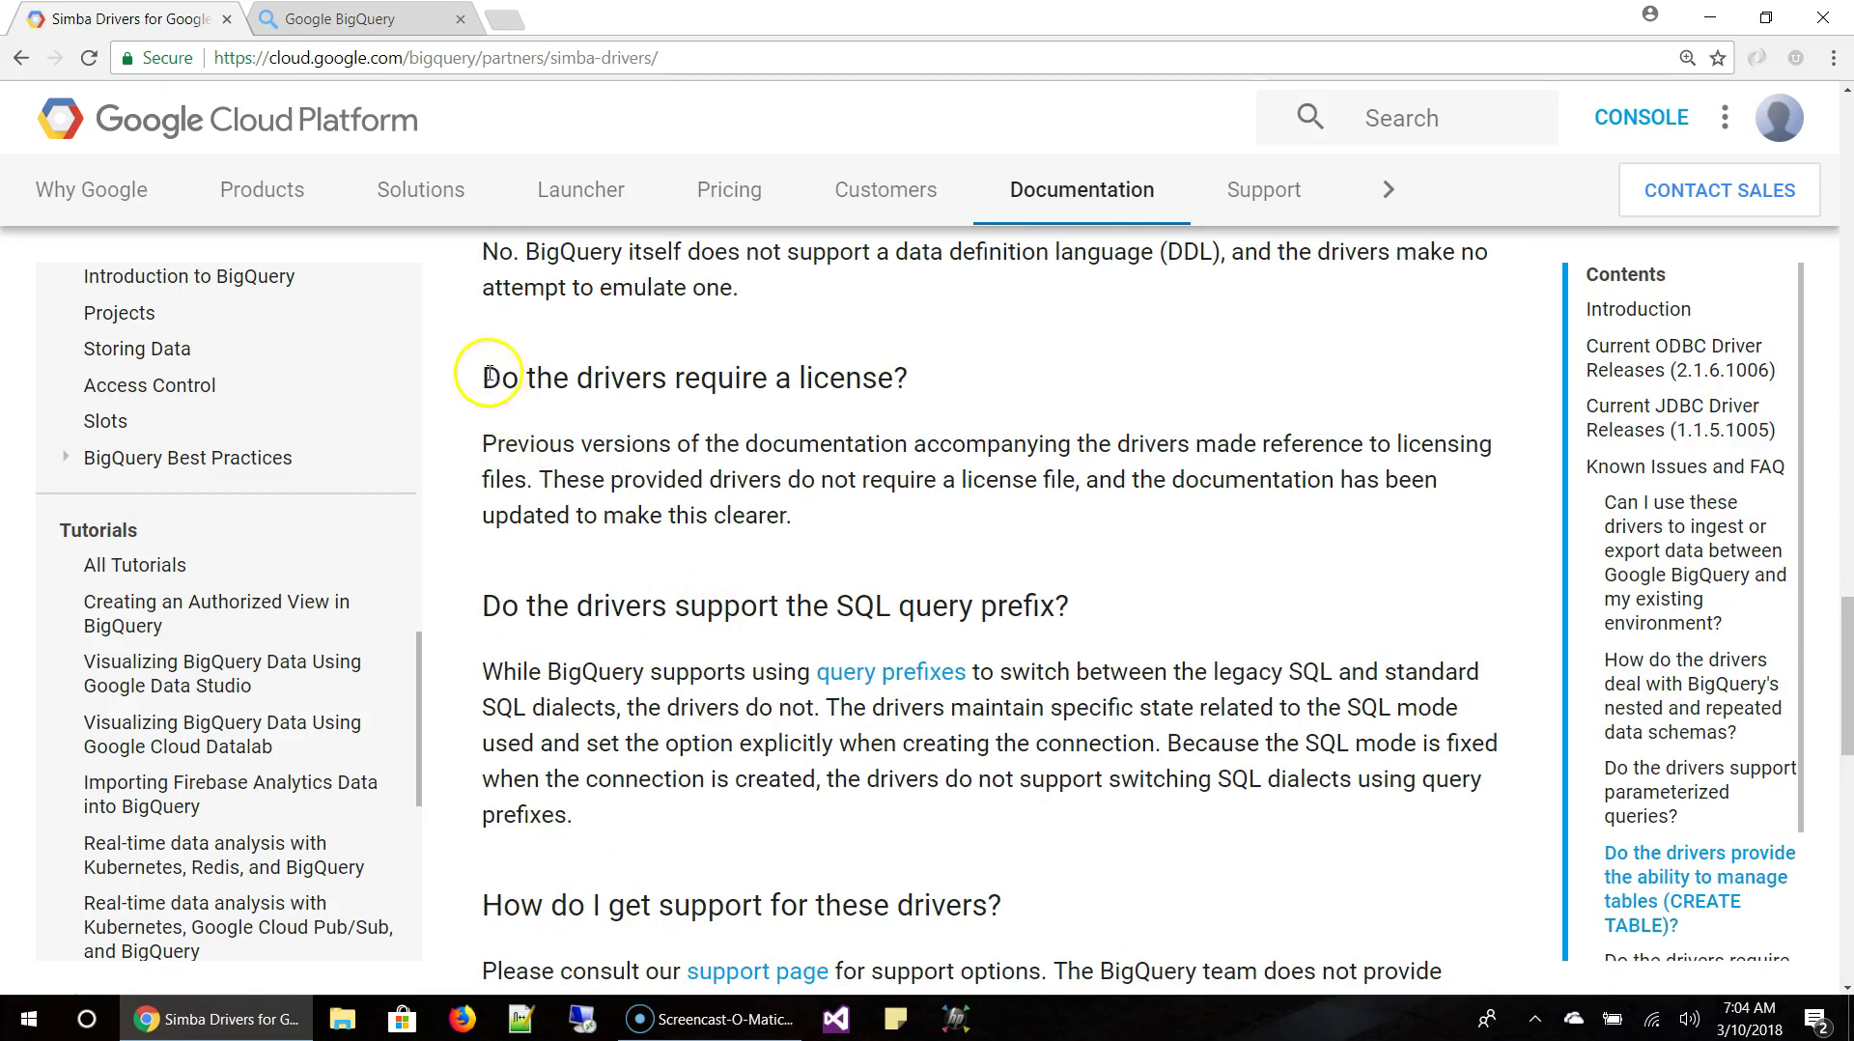
left_click_drag(480, 432, 1105, 529)
left_click(1111, 527)
left_click_drag(860, 518, 460, 452)
left_click(548, 443)
left_click_drag(483, 382, 848, 517)
left_click(865, 526)
Download the Windows 32-bit (msi) ODBC driver installer from Current ODBC Driver Releases.
scroll(933, 536, "up", 20)
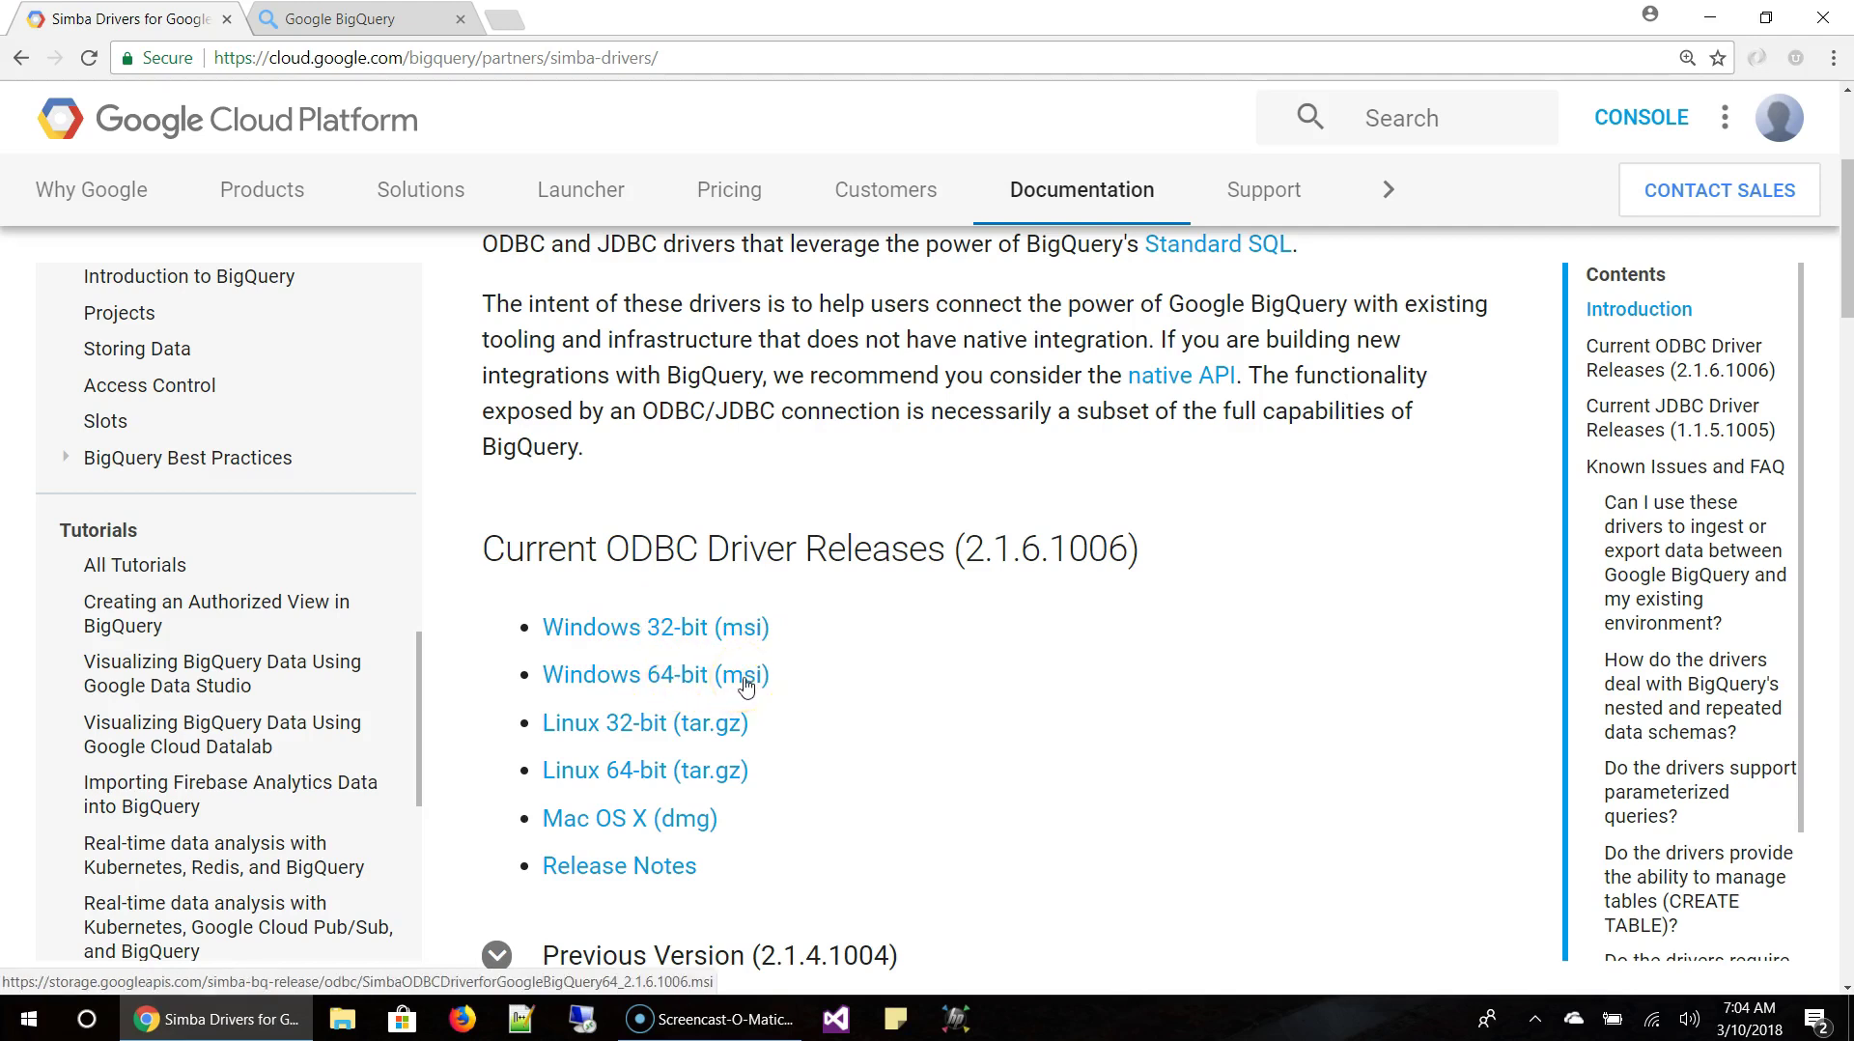
left_click(704, 631)
left_click(655, 635)
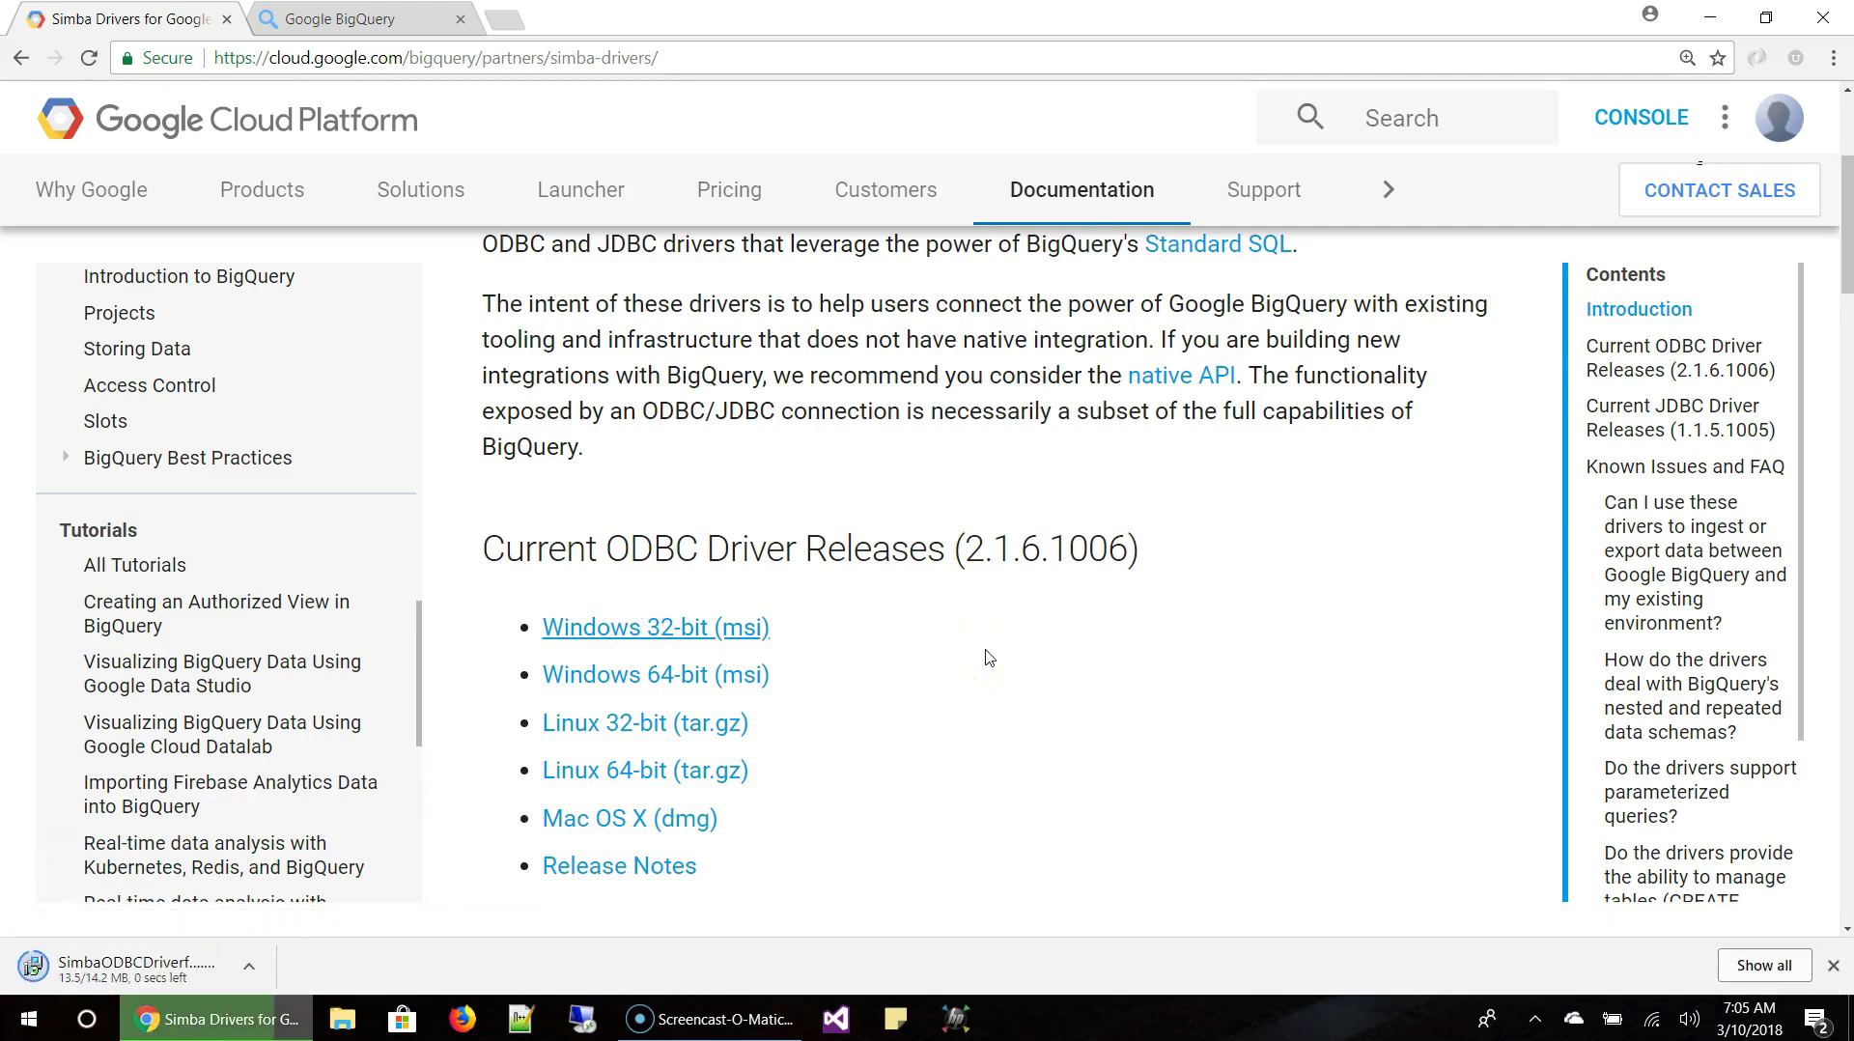
Install Simba ODBC Driver for Google BigQuery 2.1 (32-bit) into the default folder, accepting the EULA.
left_click(177, 964)
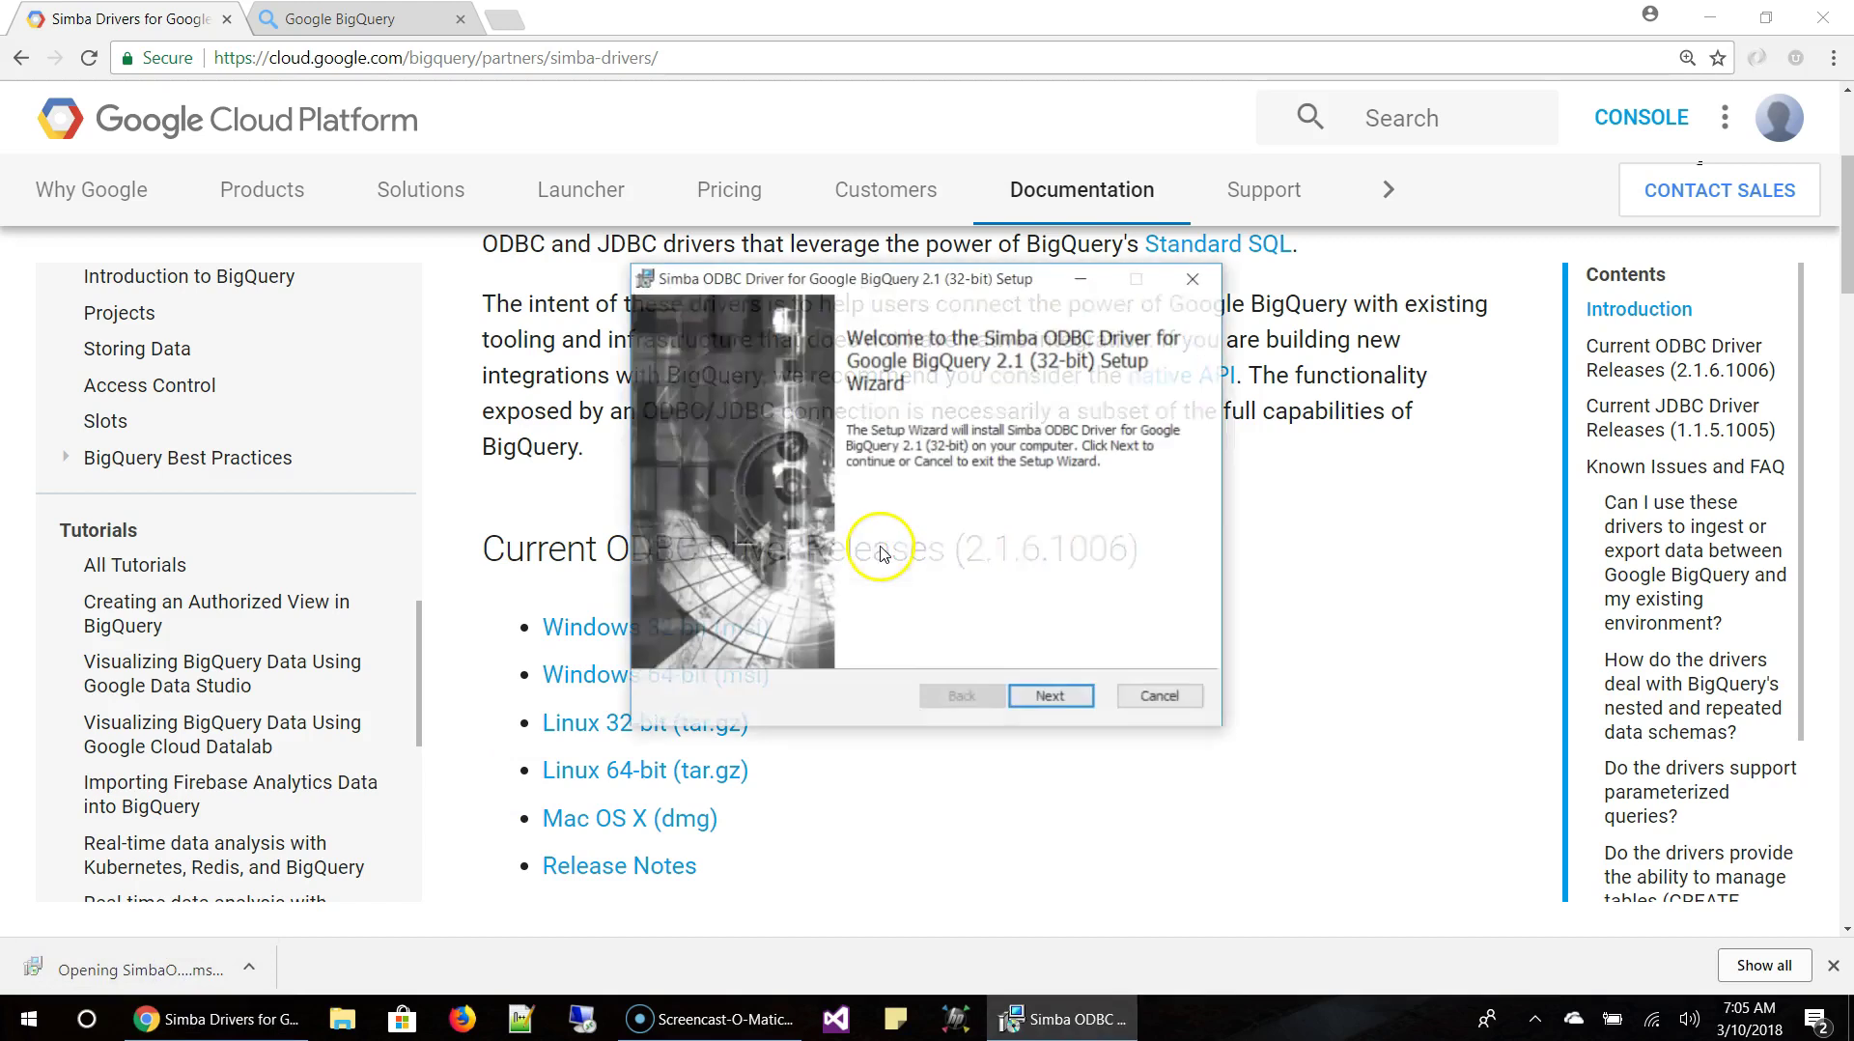
left_click(1085, 711)
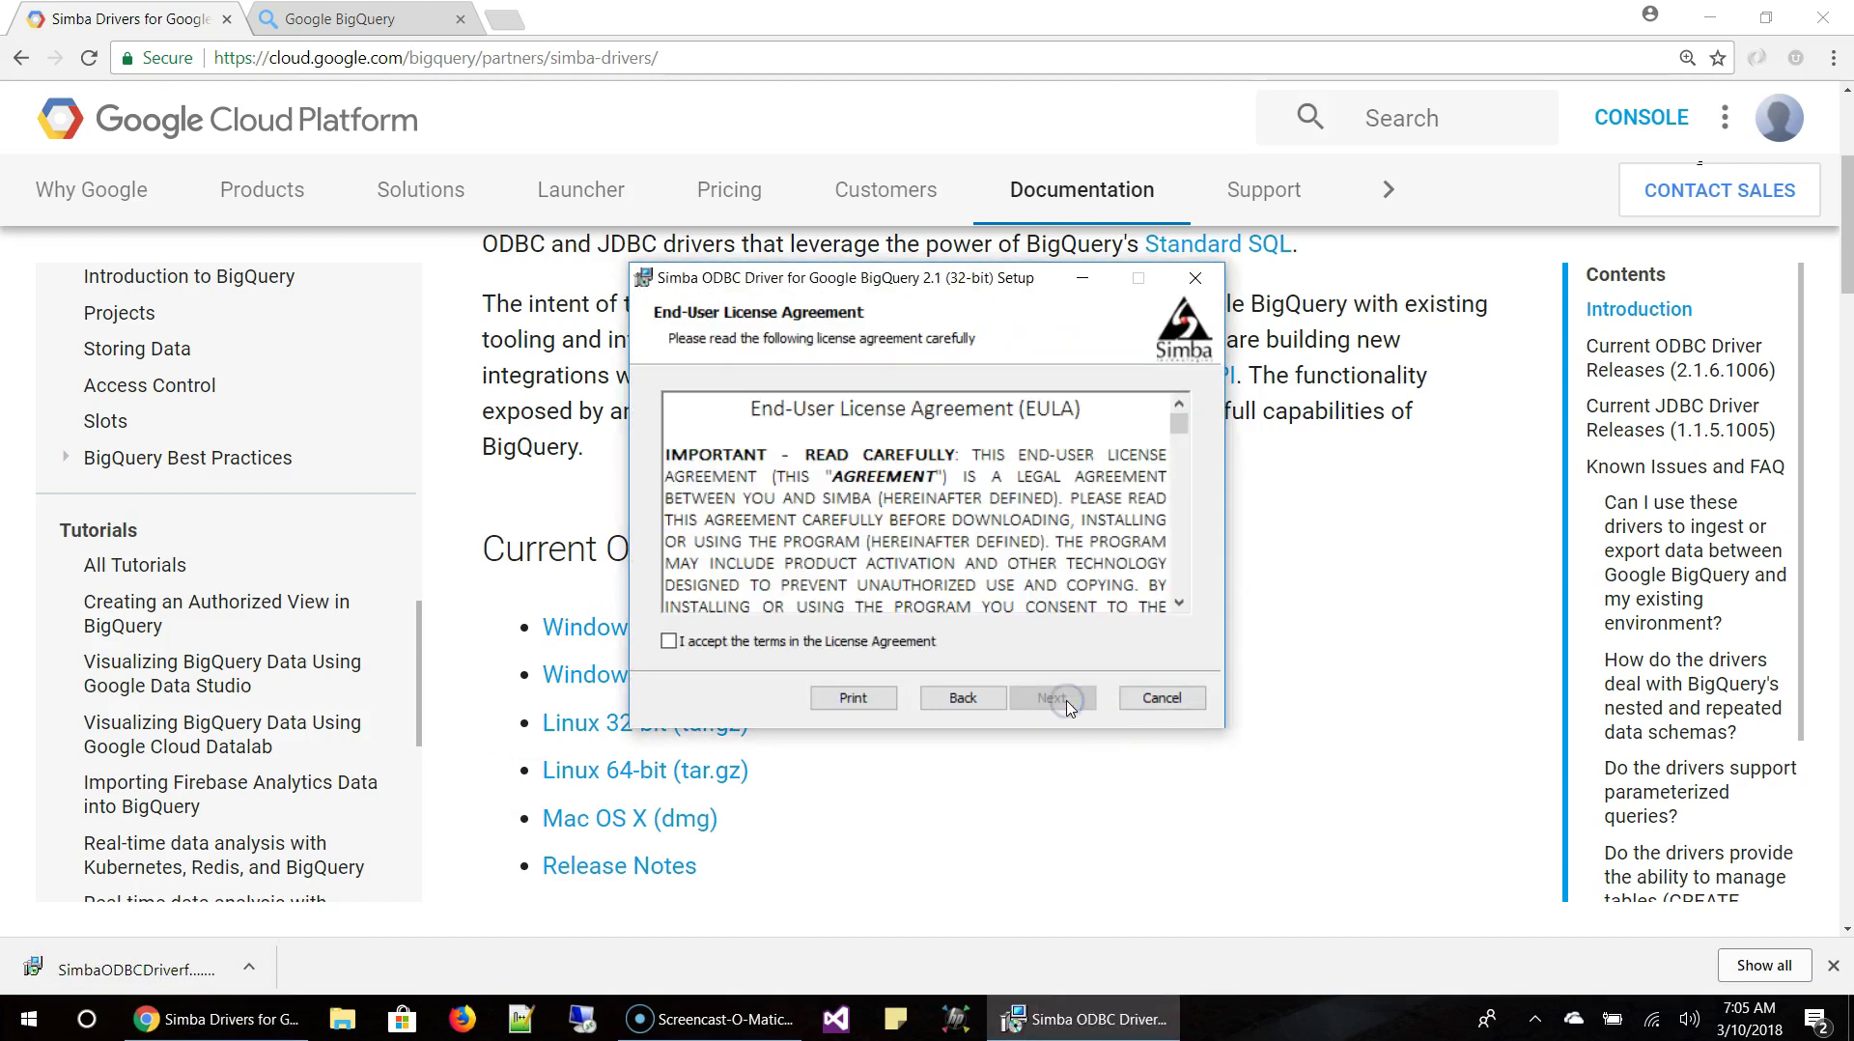
left_click(929, 642)
left_click(1053, 698)
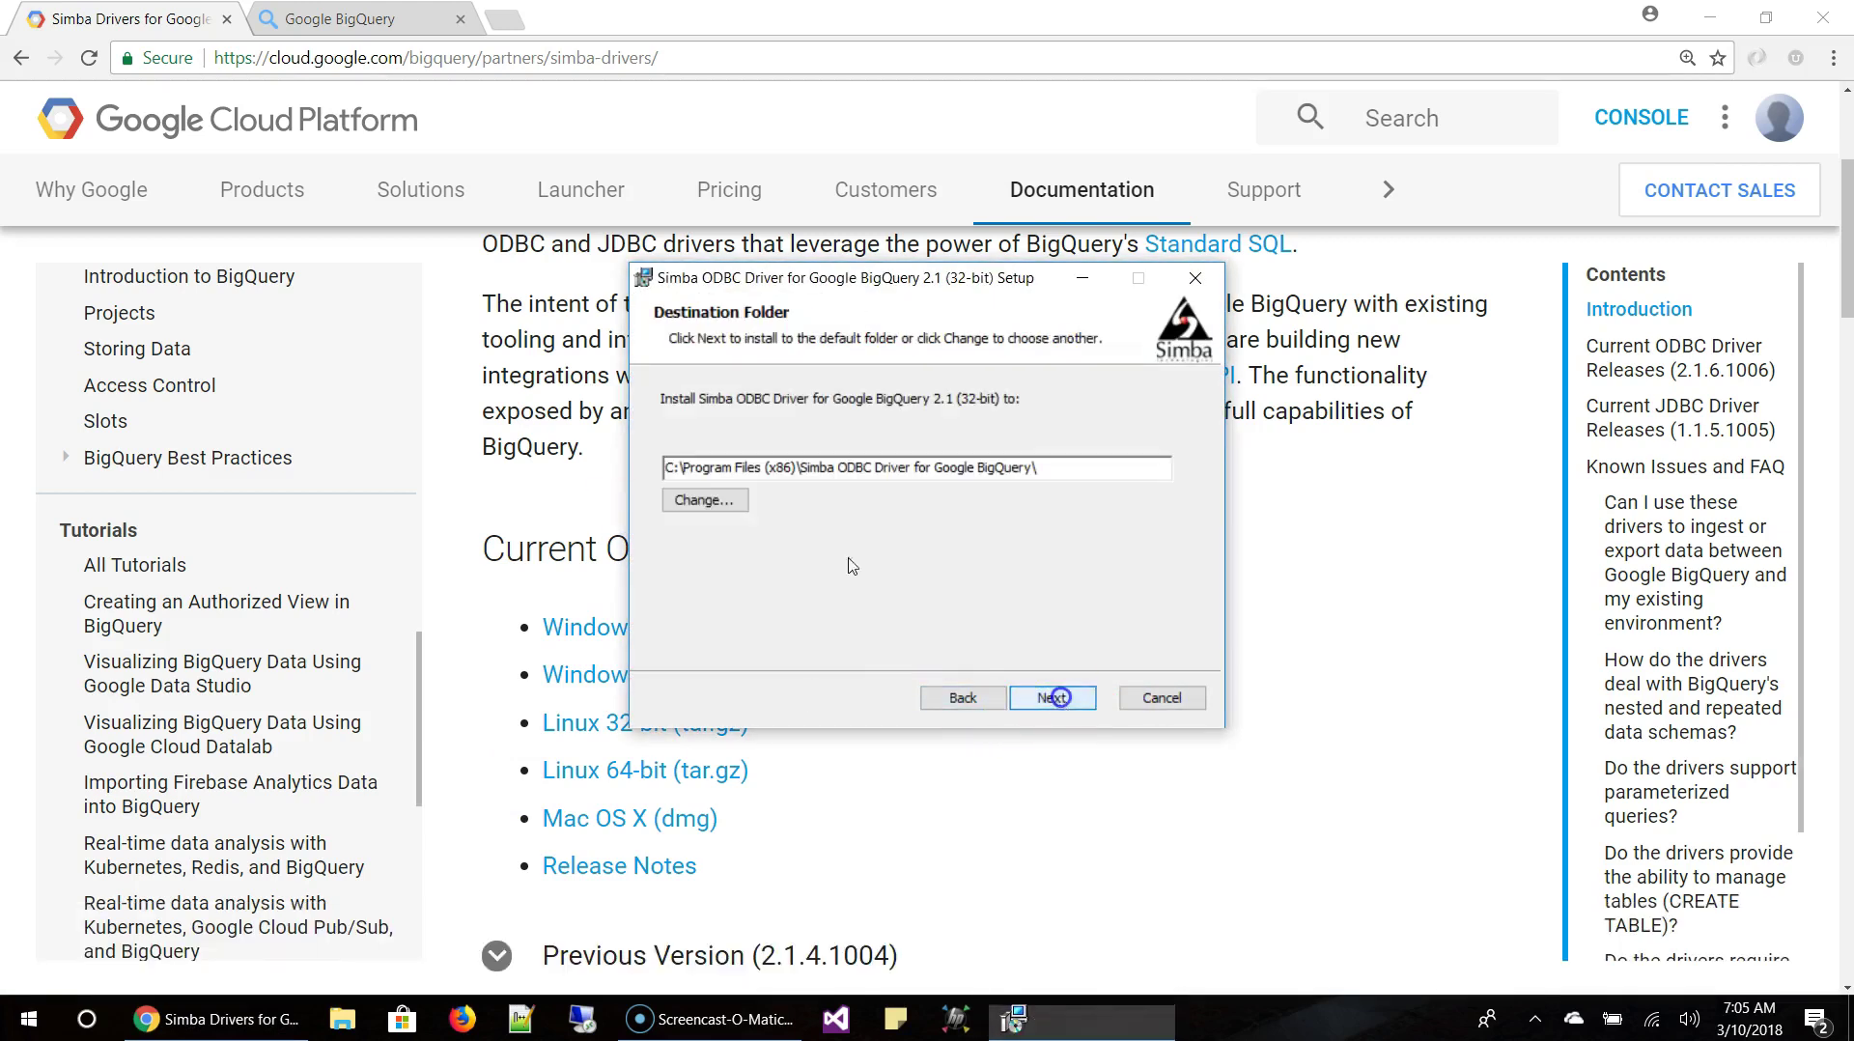
left_click(1052, 698)
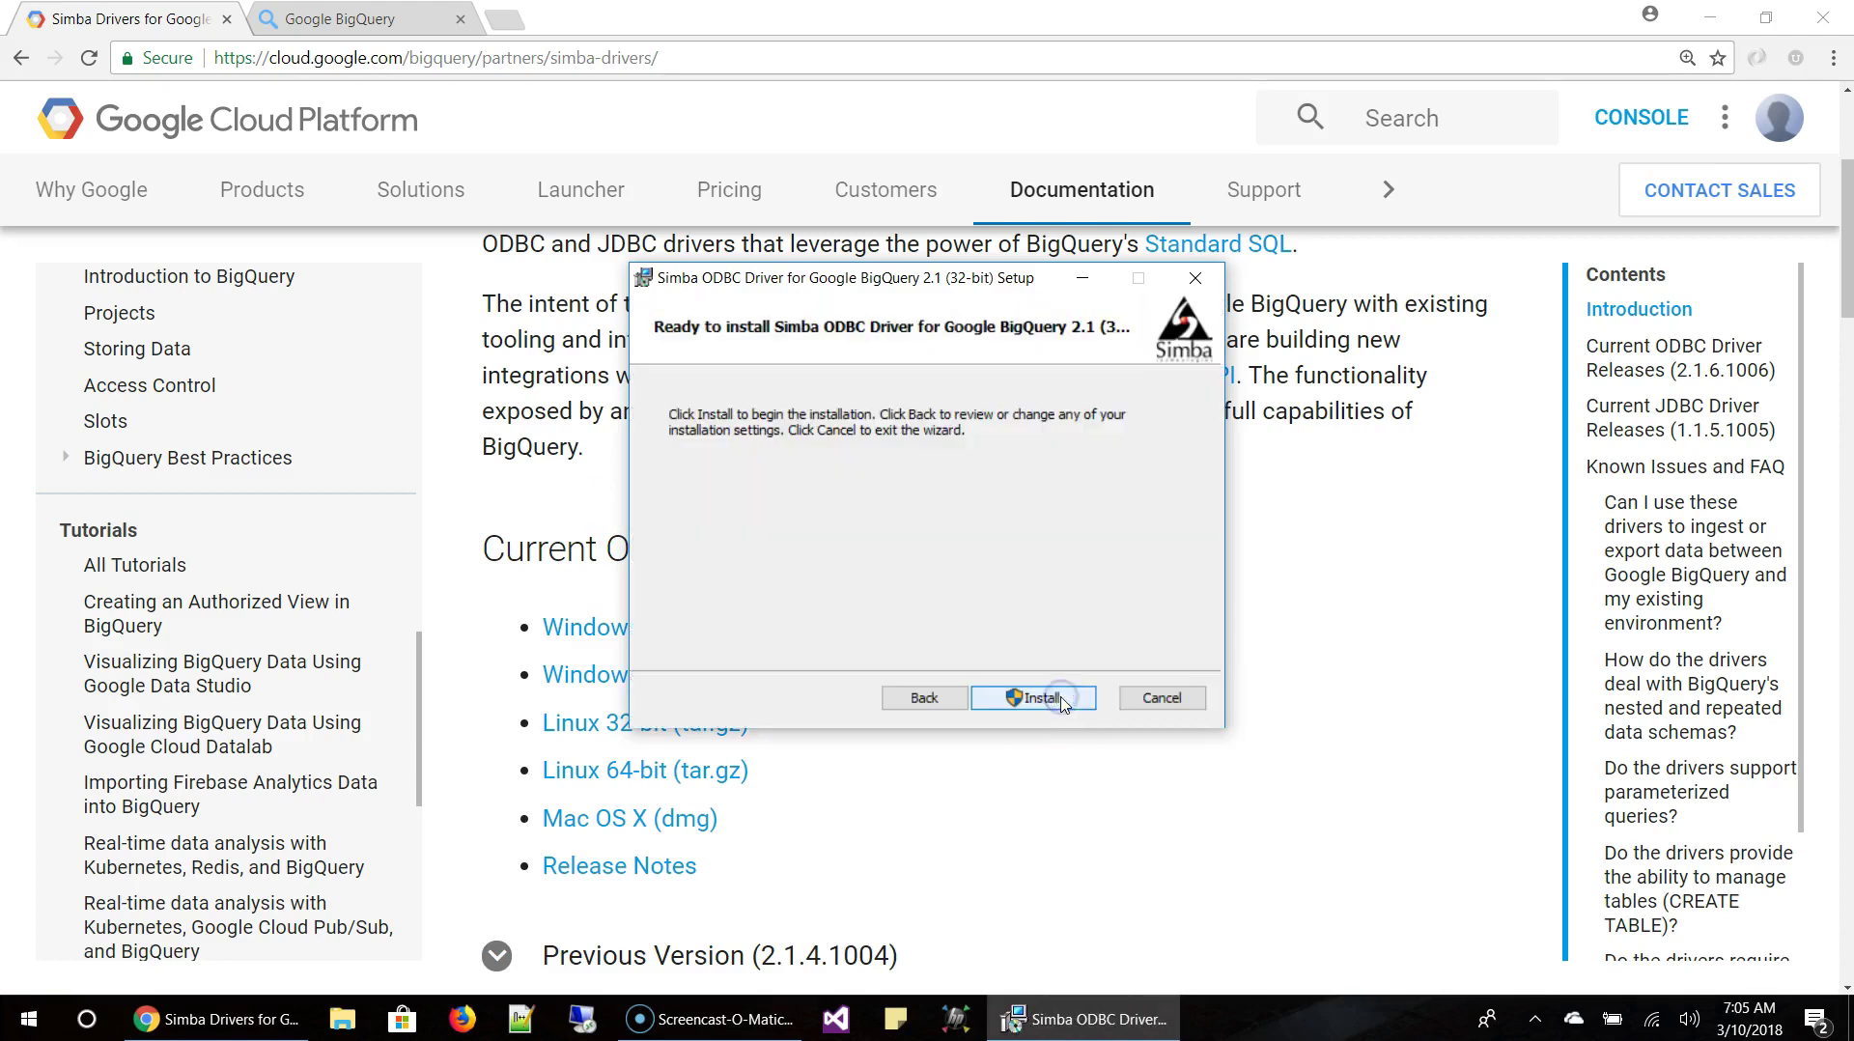
left_click(1053, 698)
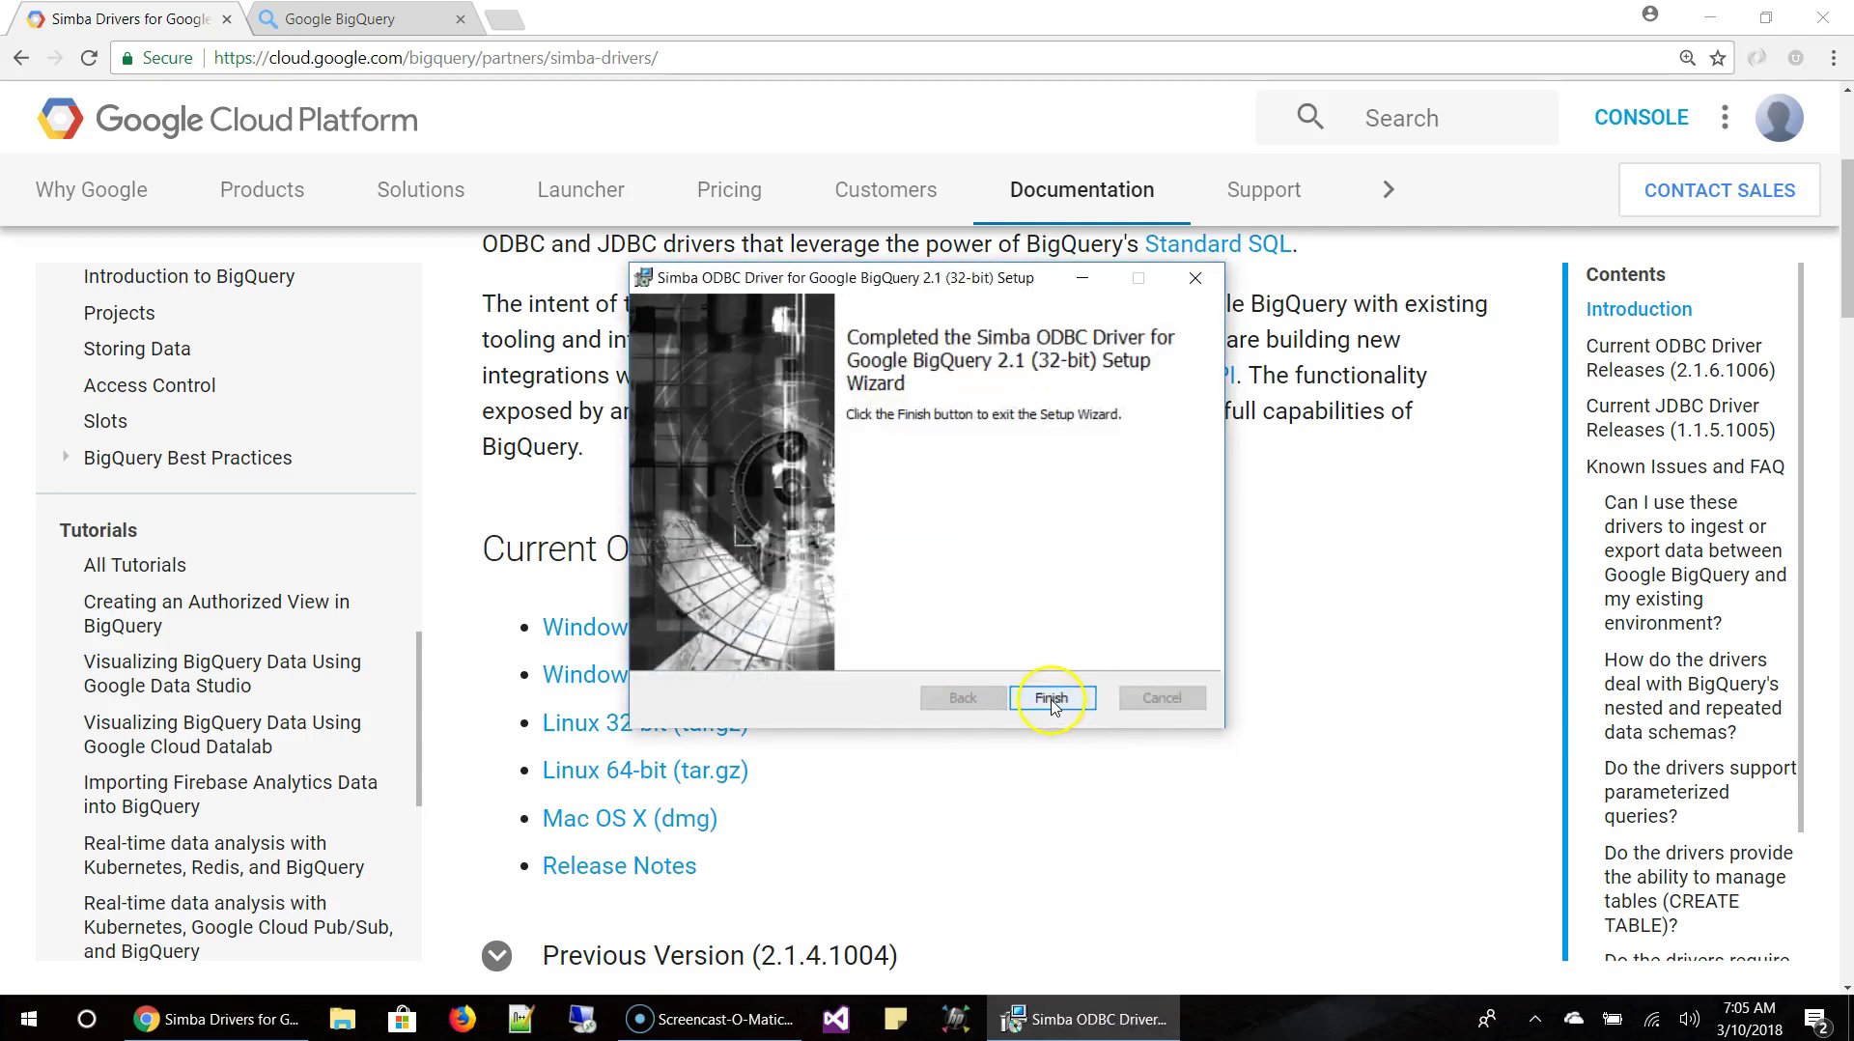
left_click(1053, 699)
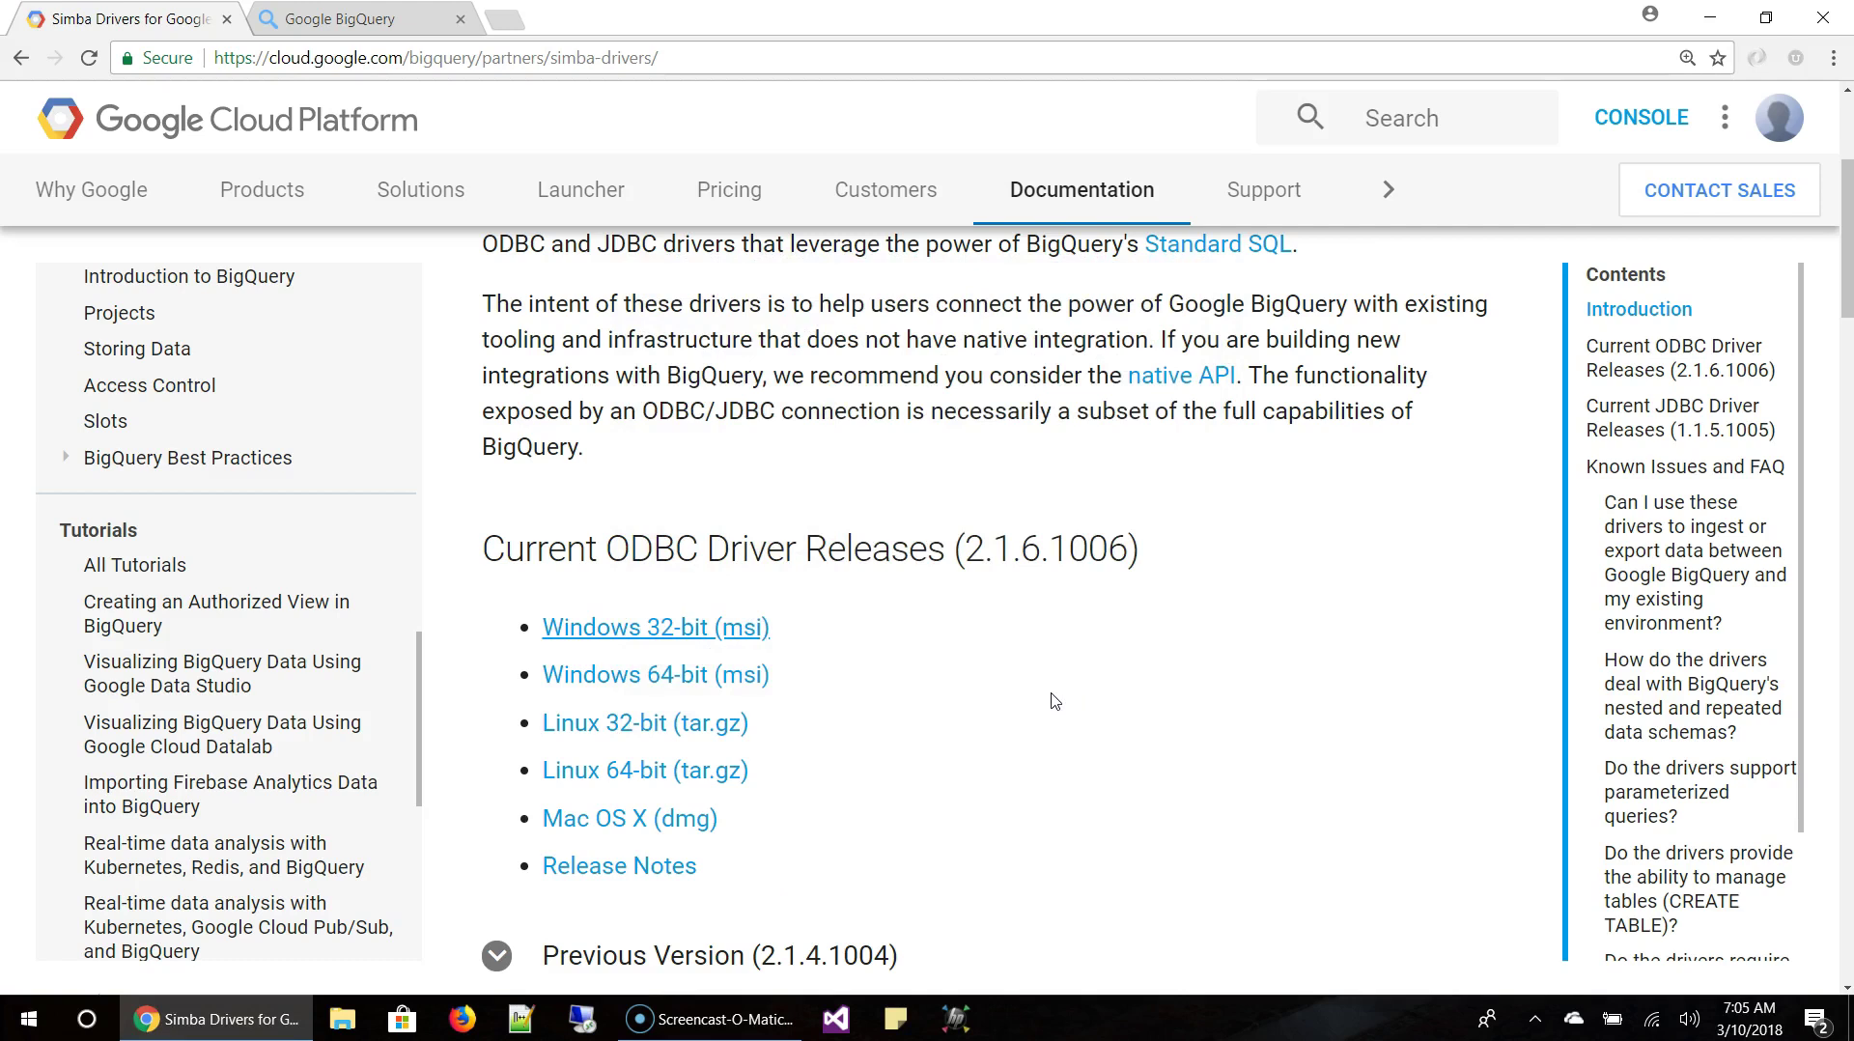
Start an Excel import via Get Data > From Other Sources > From Microsoft Query using Google BigQuery.
left_click(1063, 676)
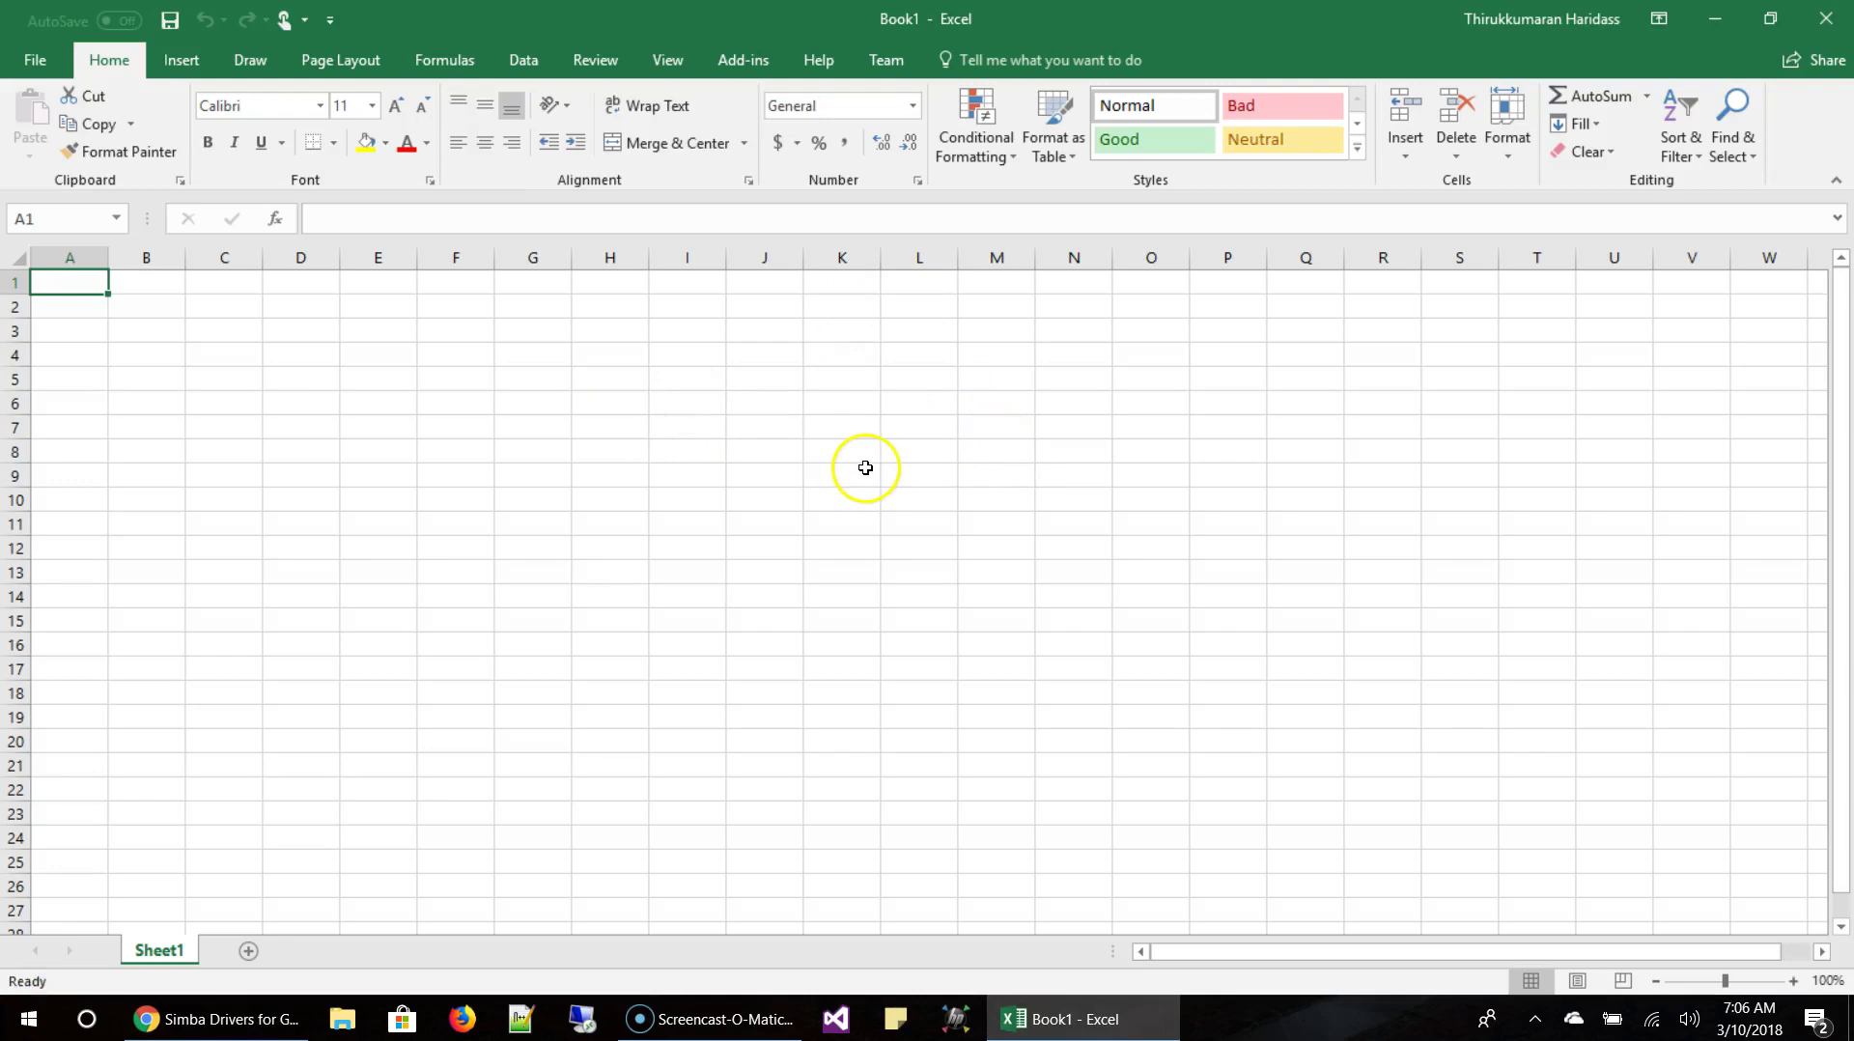
left_click(522, 62)
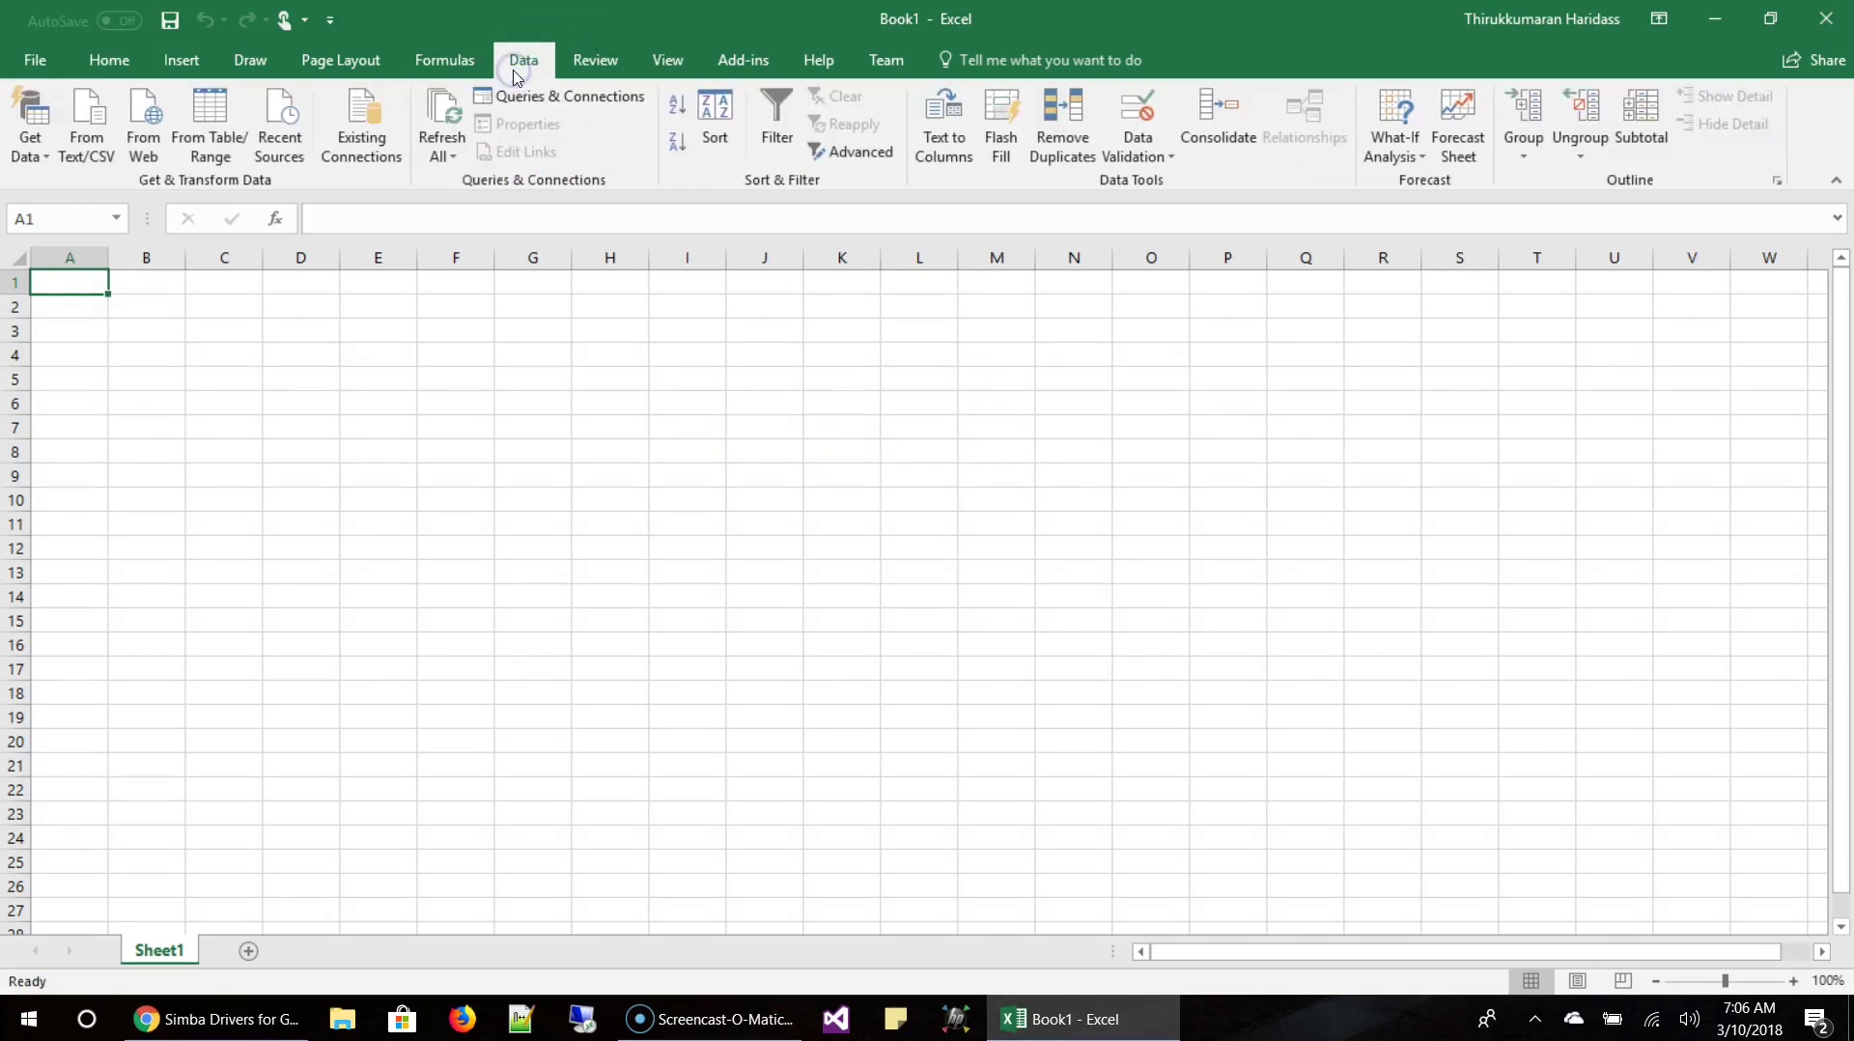
left_click(29, 162)
mouse_move(80, 355)
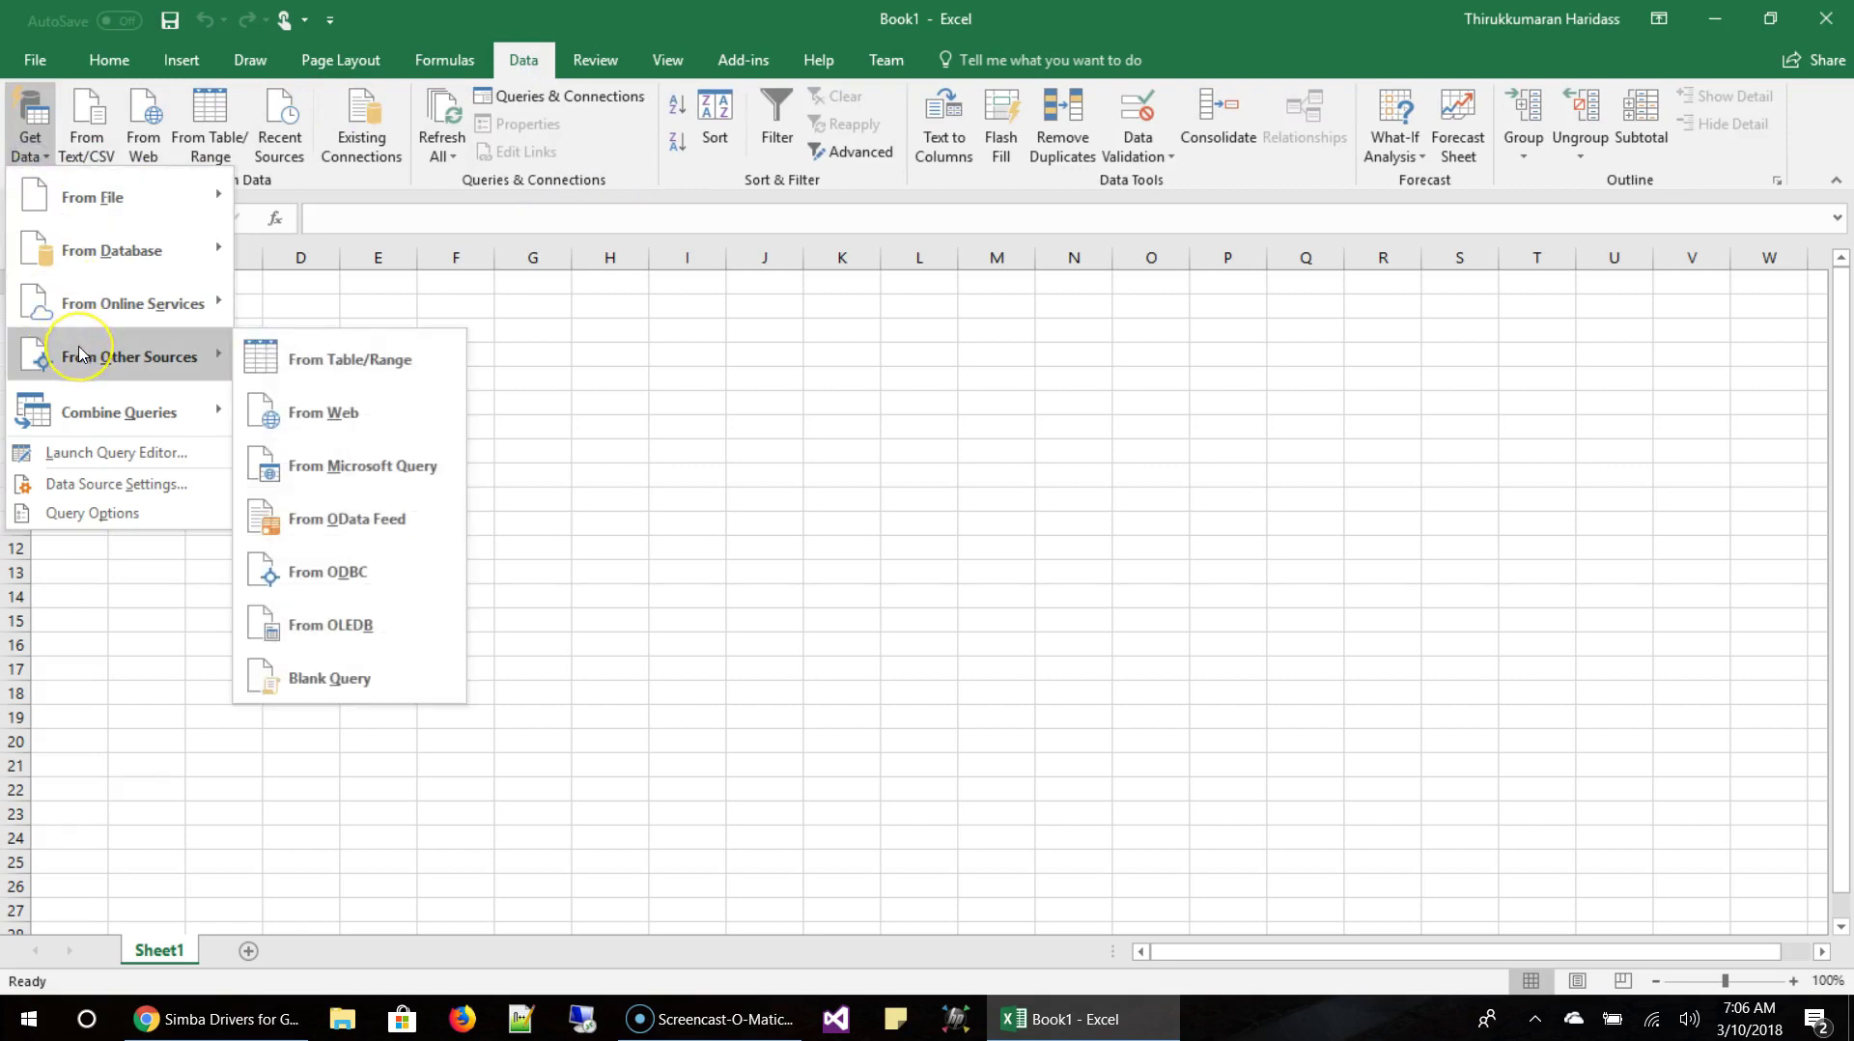
left_click(447, 478)
left_click(822, 460)
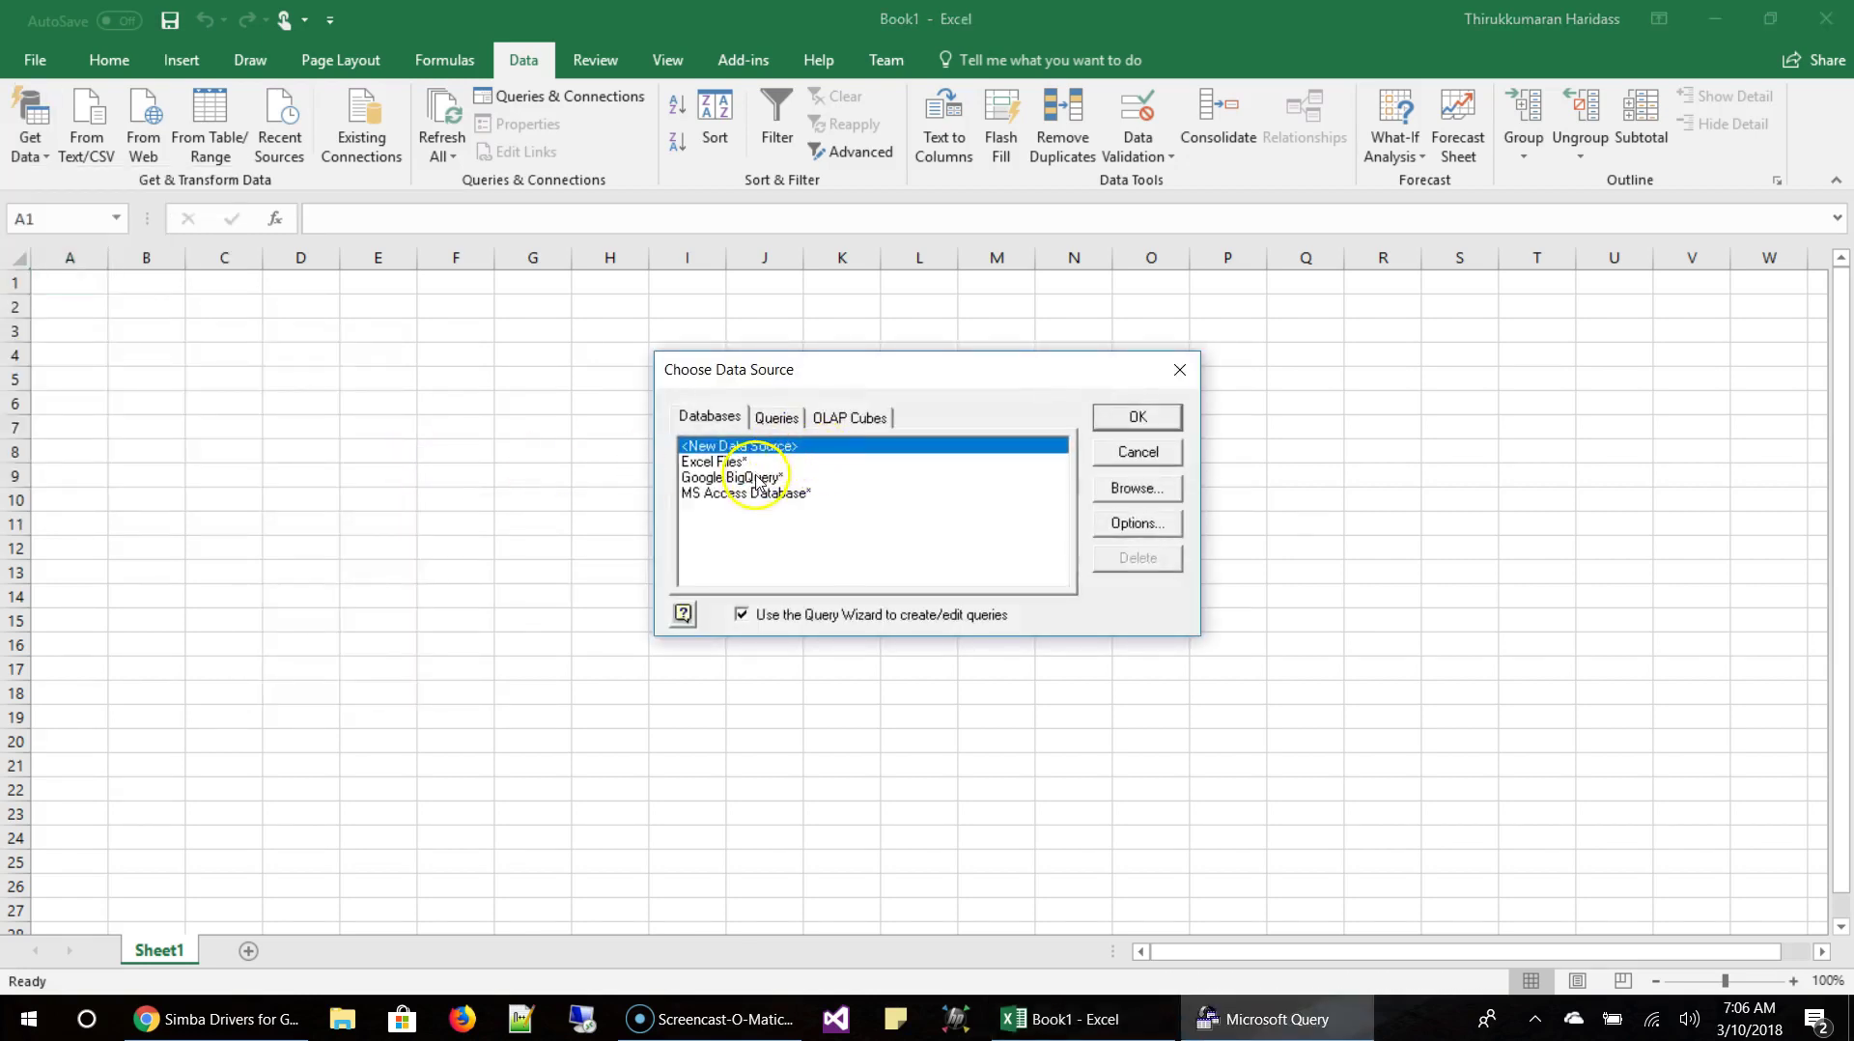
left_click(826, 476)
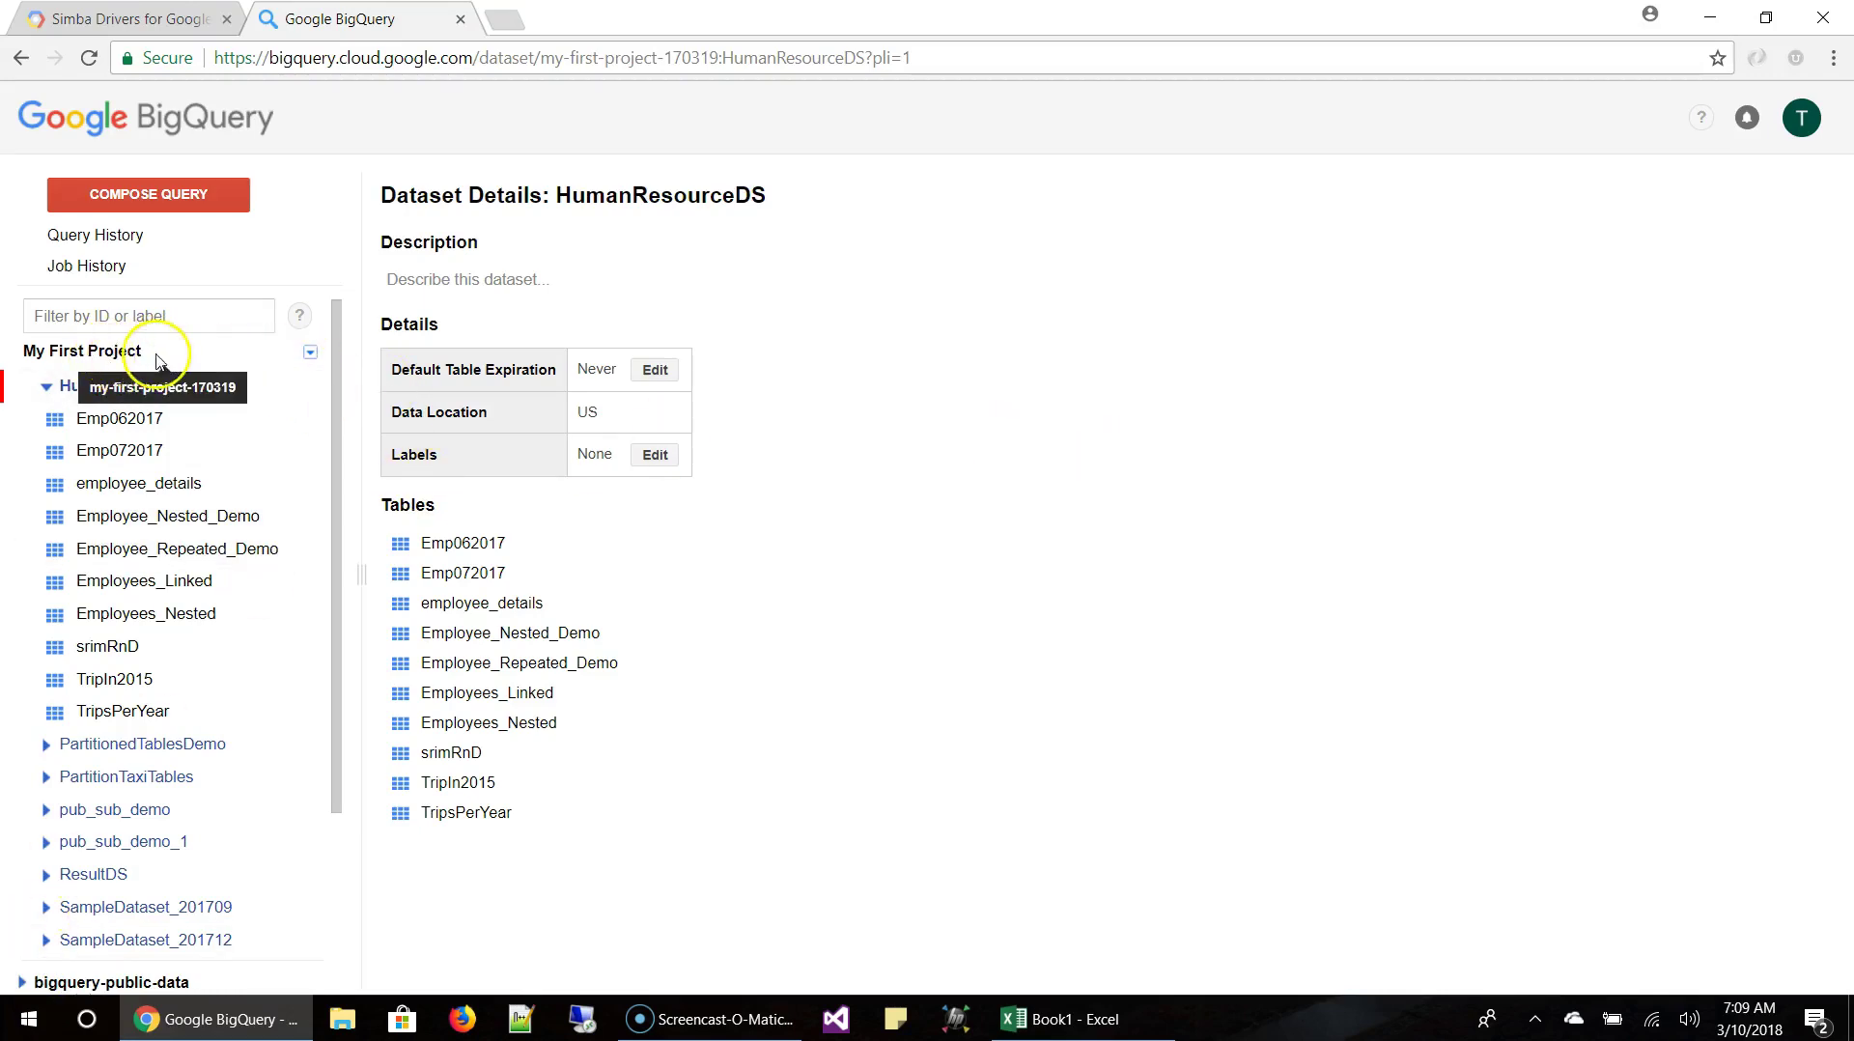
Create dataset BigQueryToExcel with unspecified location and 10-day table expiration, then open its details.
left_click(309, 352)
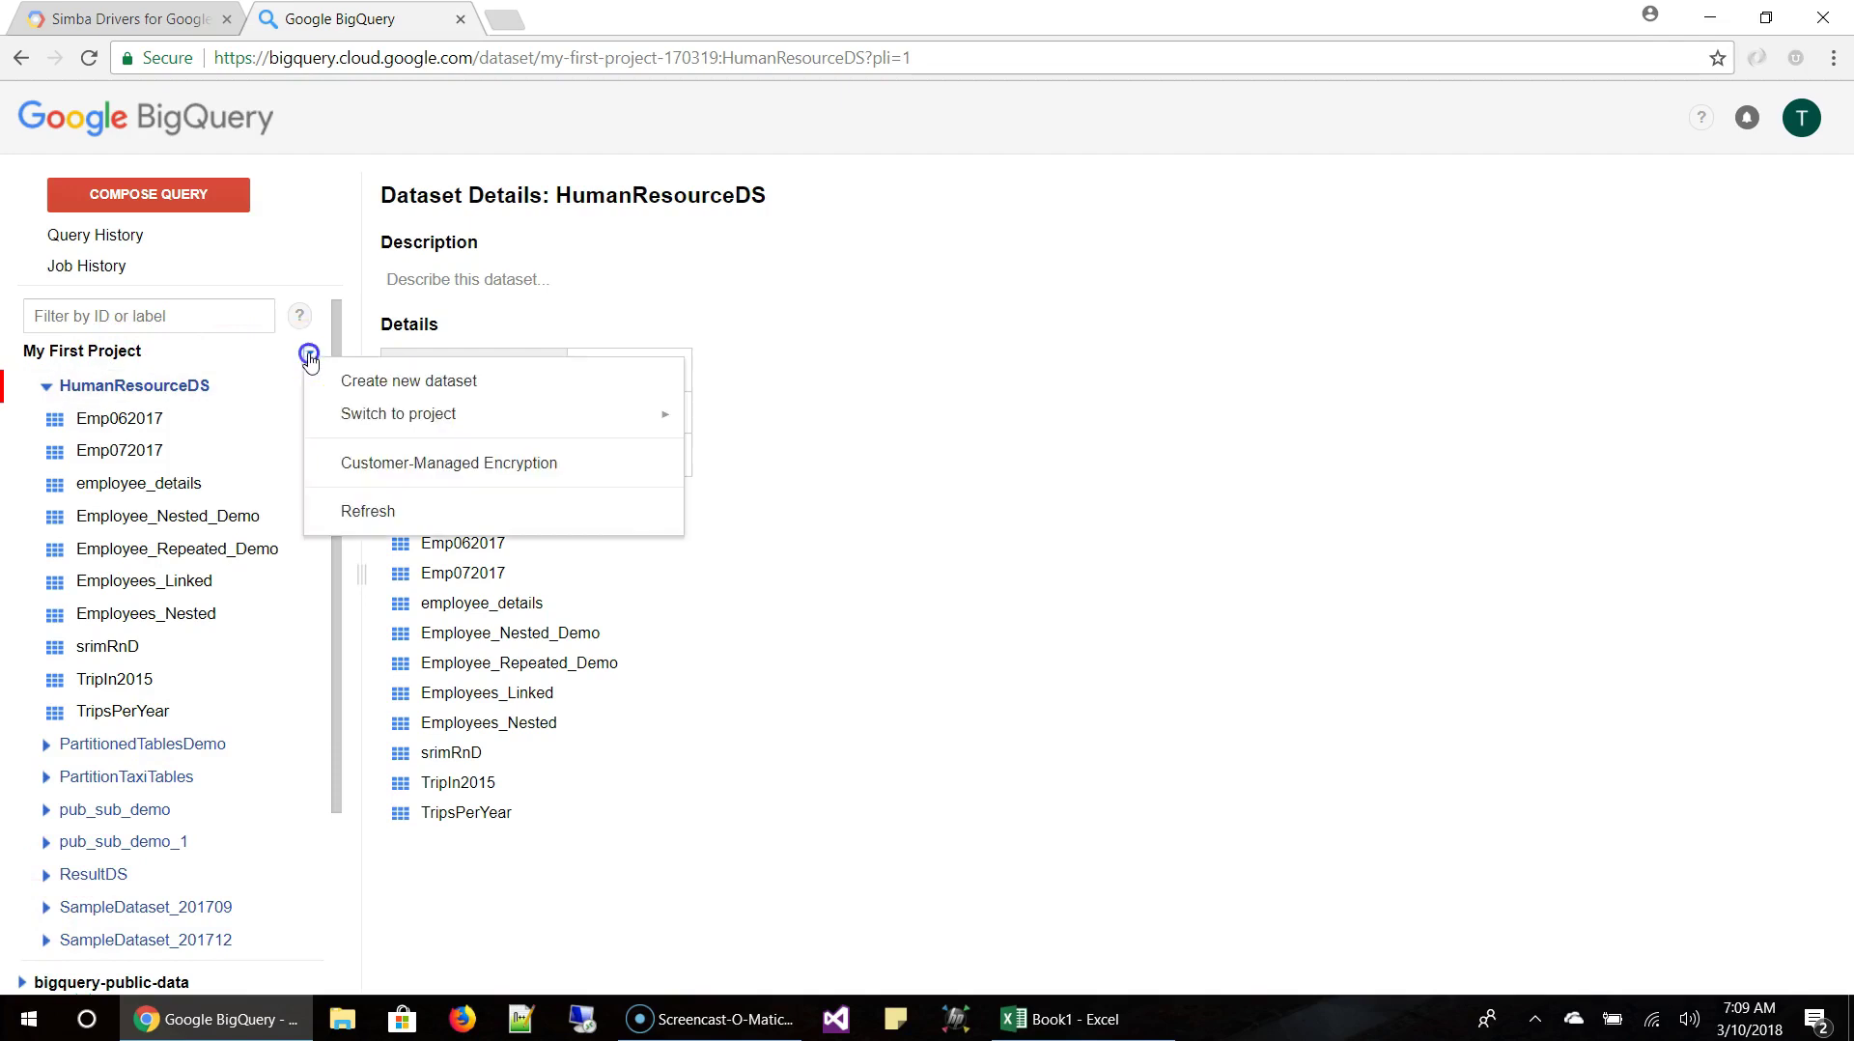
left_click(331, 381)
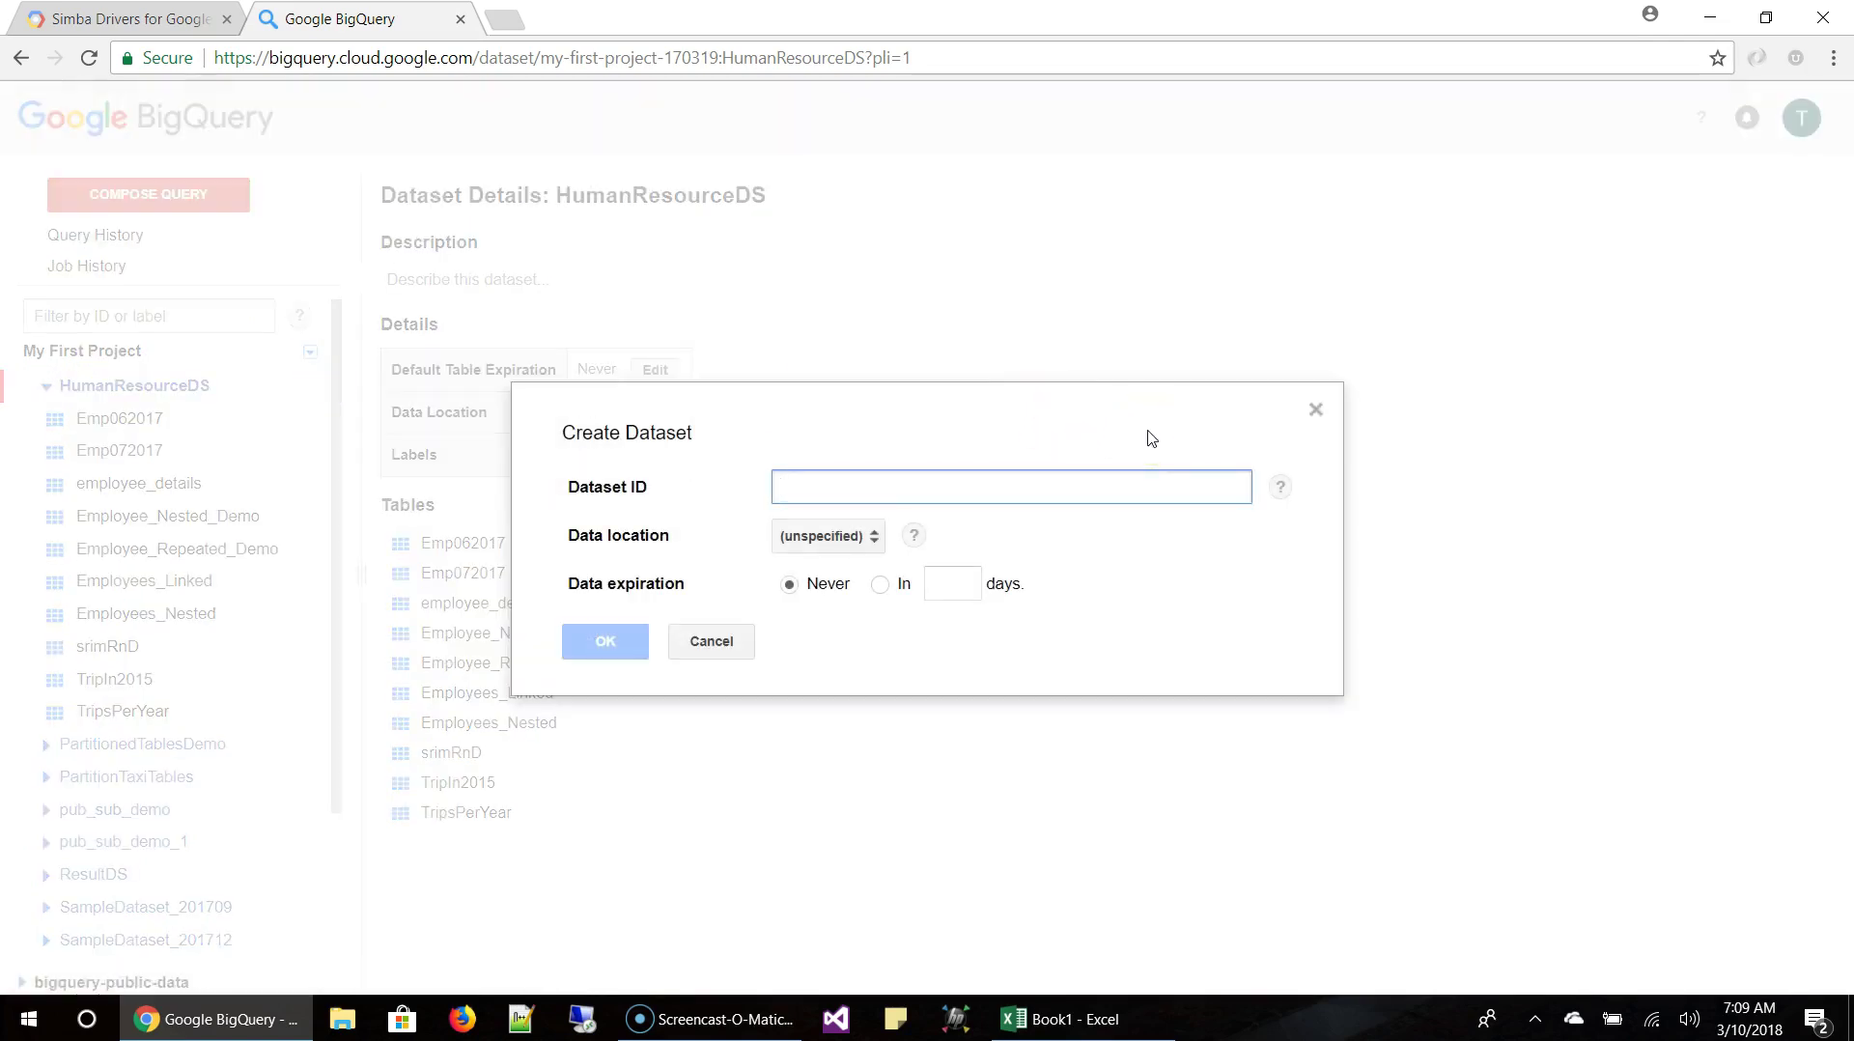
type("BigQueryToExcel")
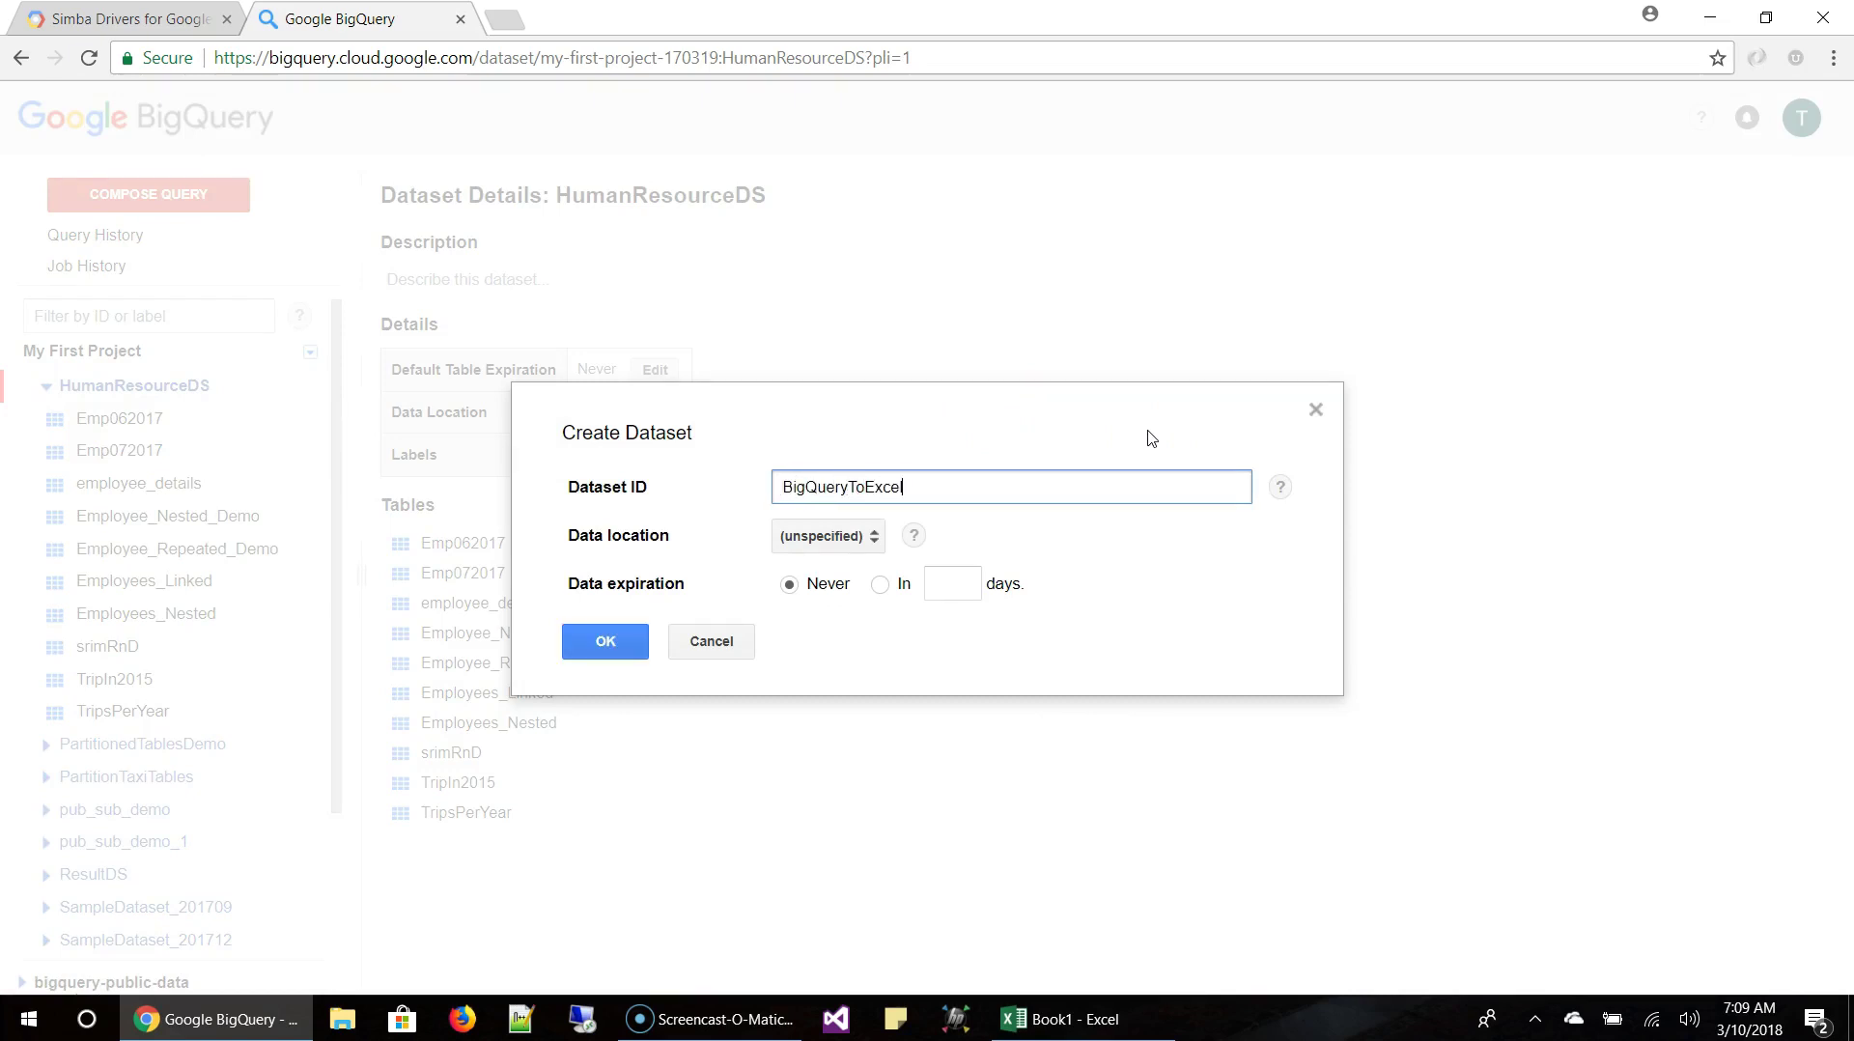
key("Tab")
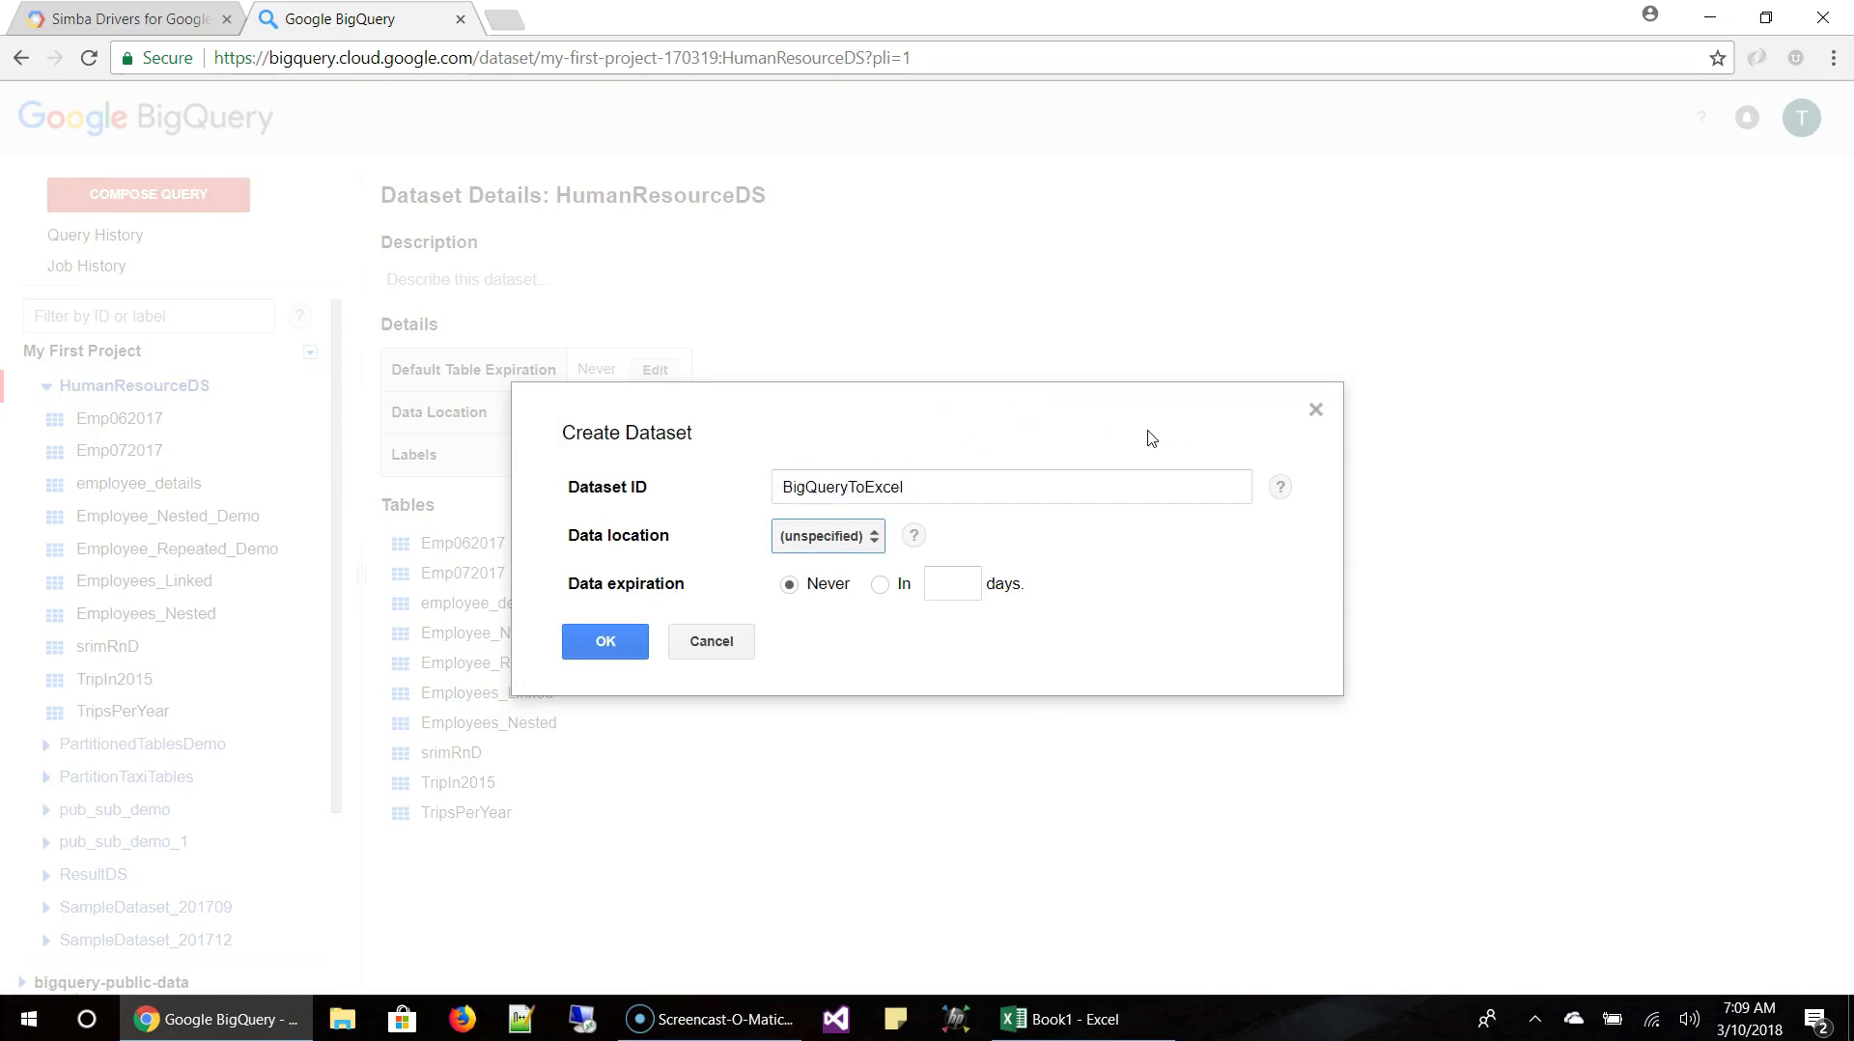
left_click(848, 536)
left_click(1011, 536)
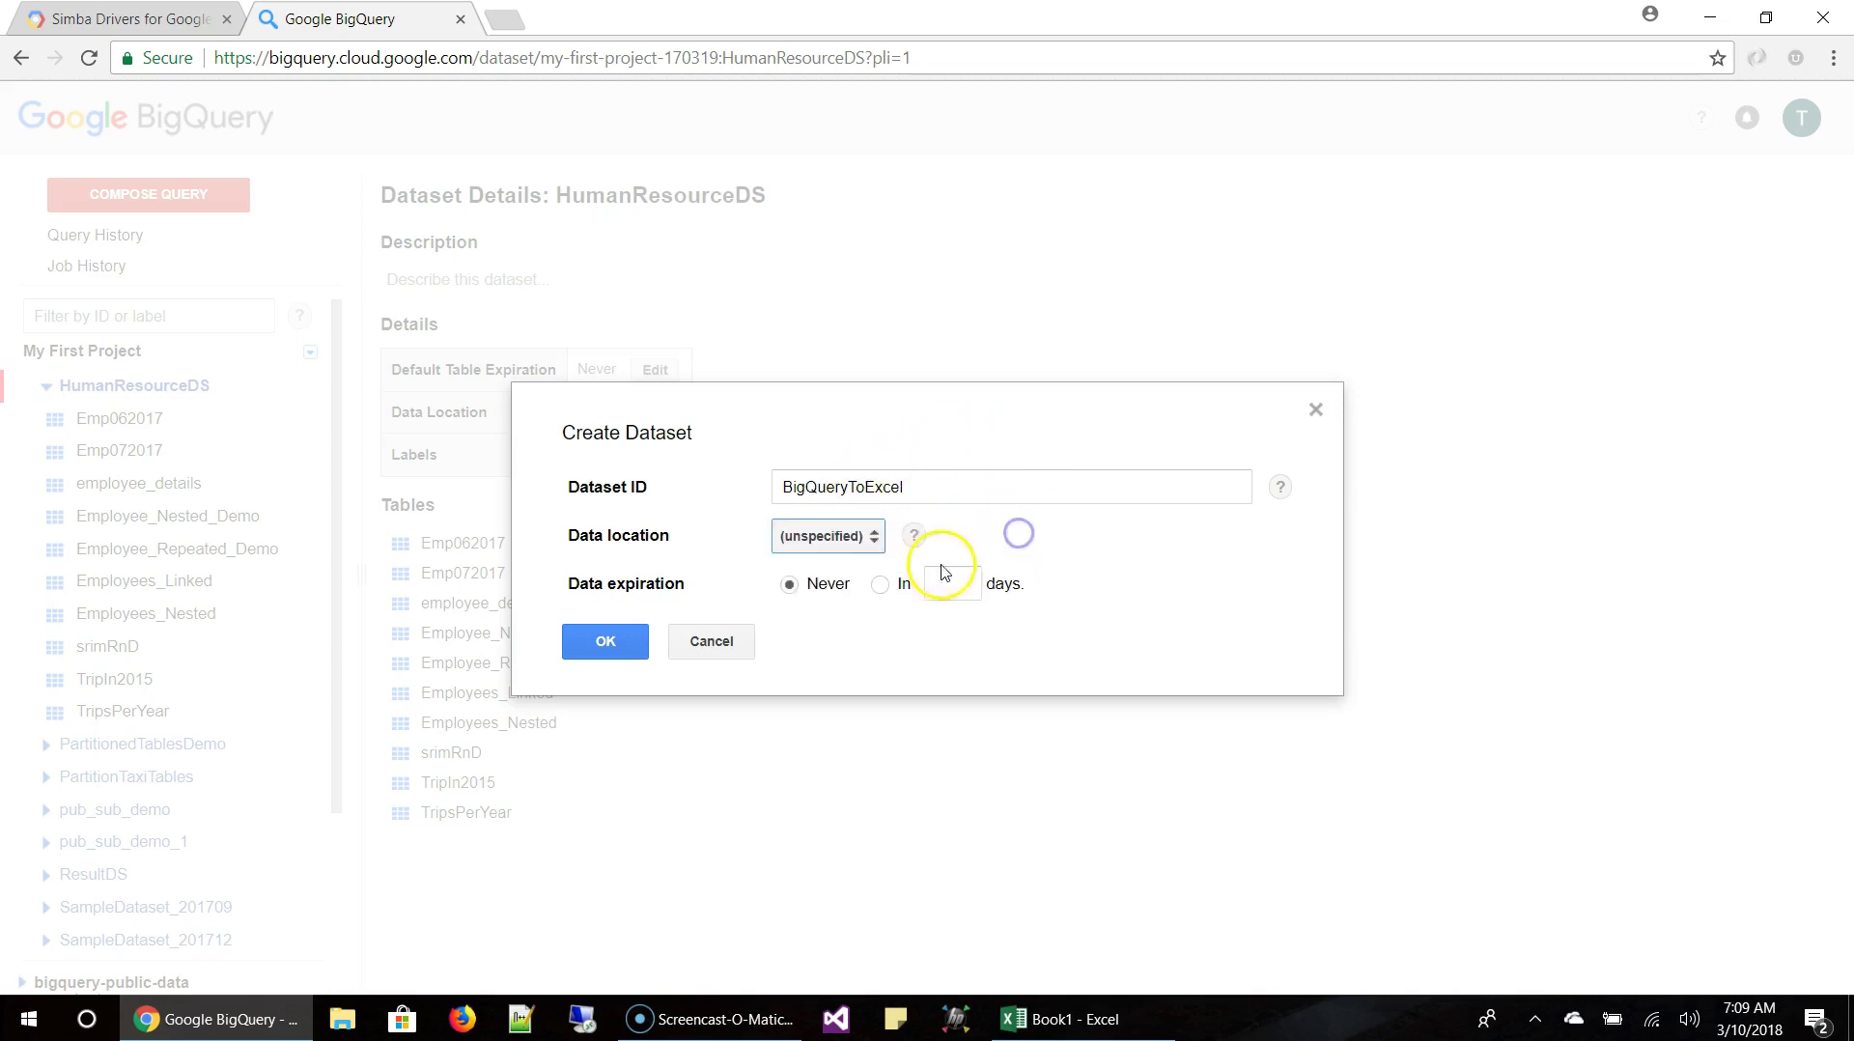
left_click(881, 585)
left_click(947, 586)
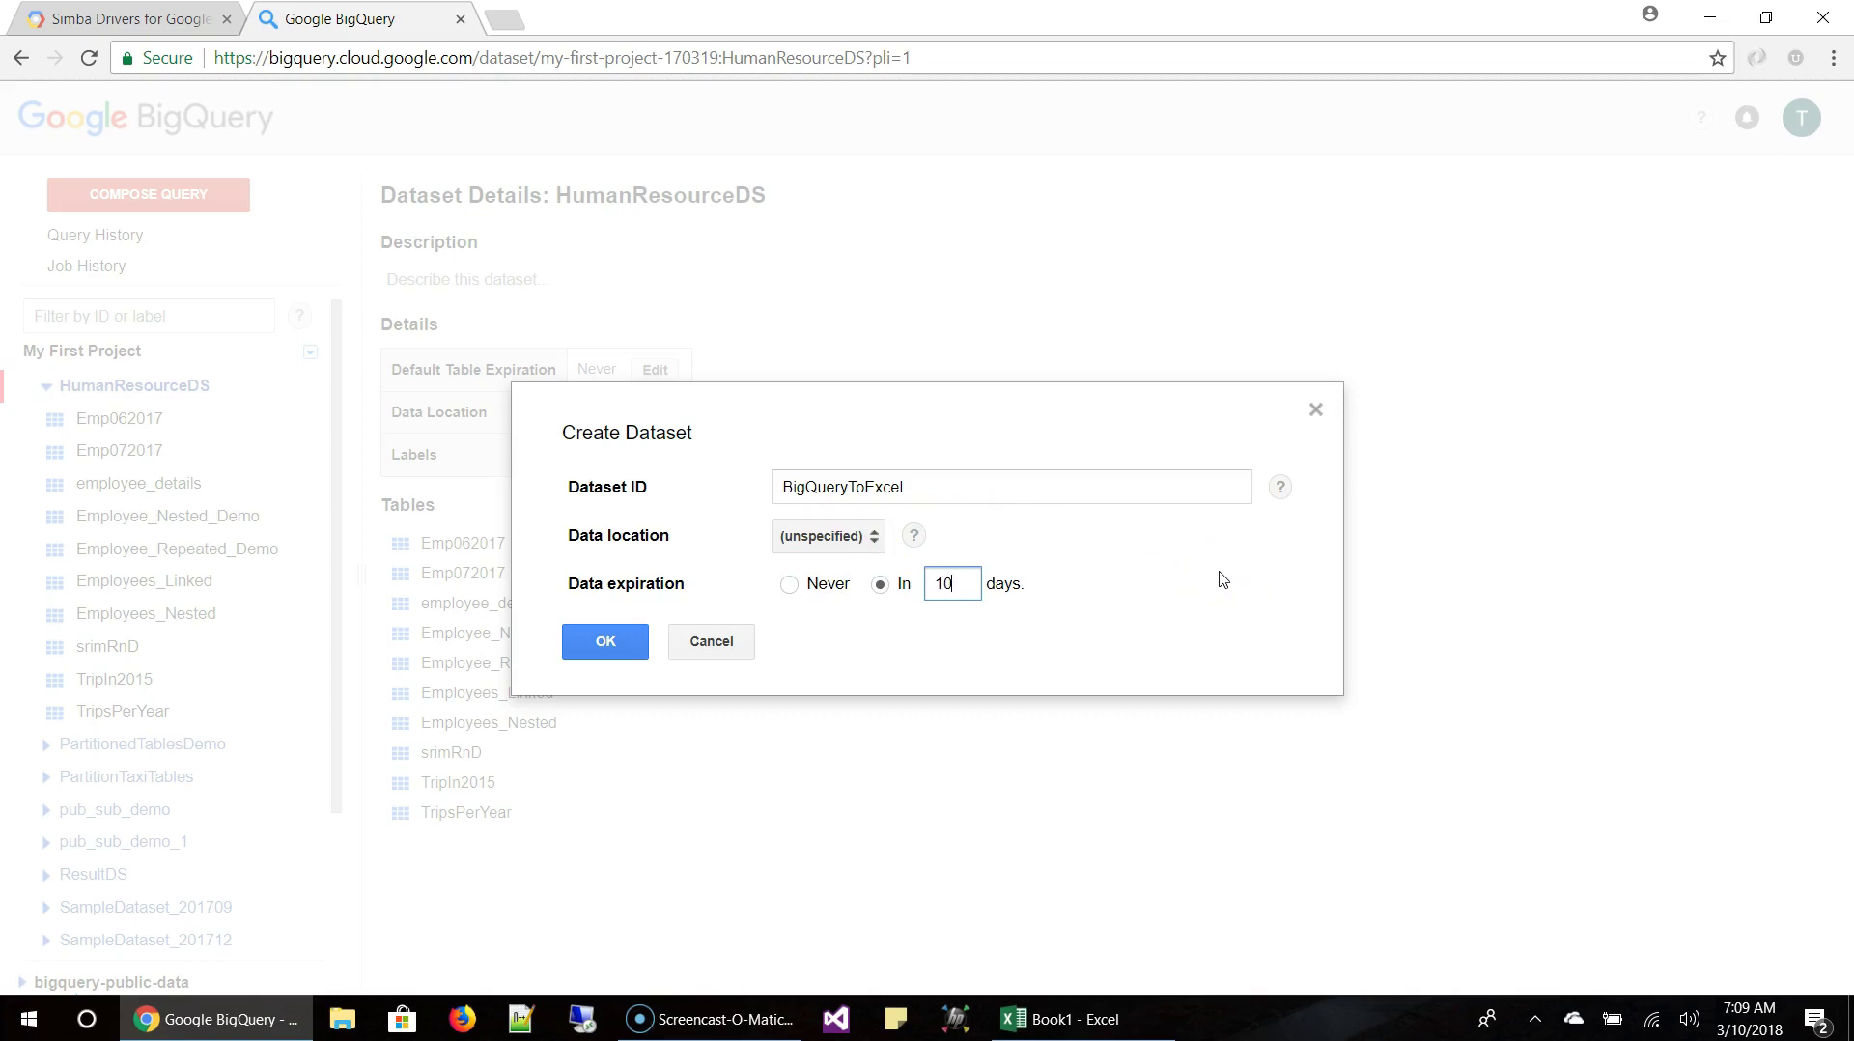
left_click(1116, 614)
left_click(606, 642)
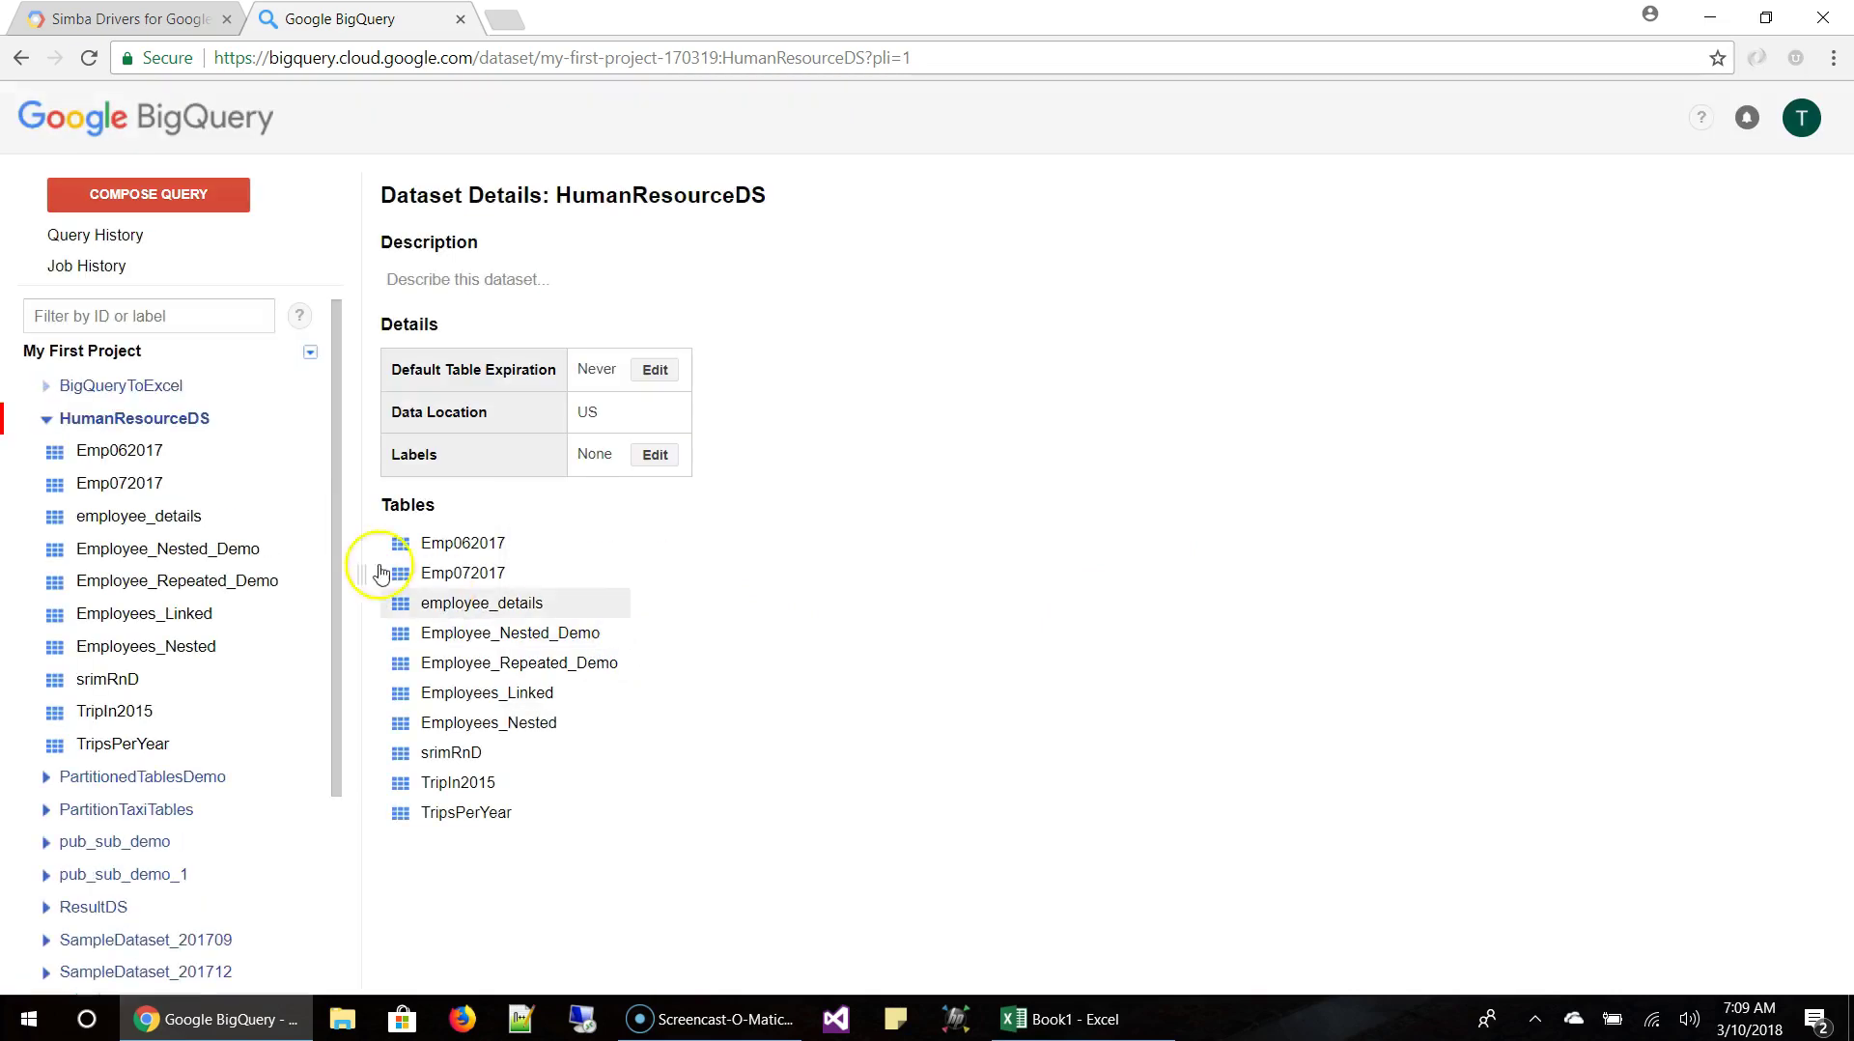
left_click(113, 391)
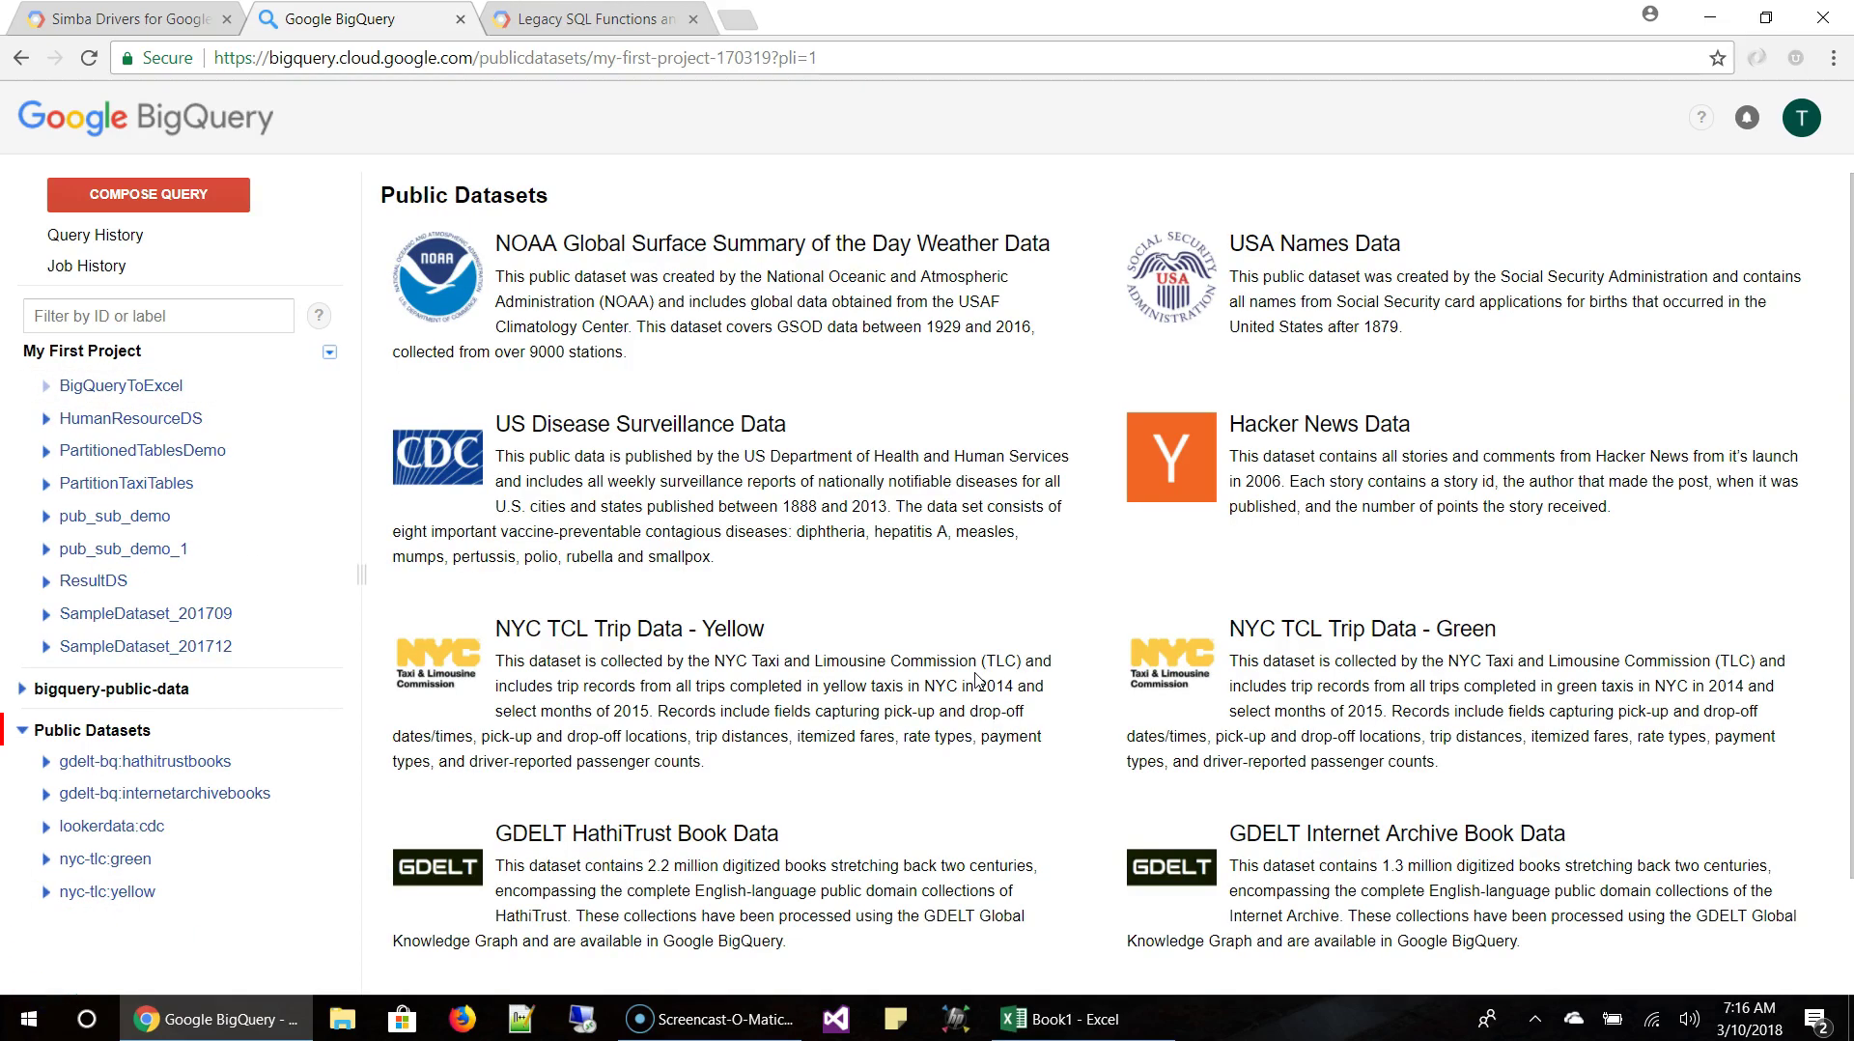
Open the nyc-tlc:green public dataset to list its trips_2014 and trips_2015 tables.
left_click(762, 719)
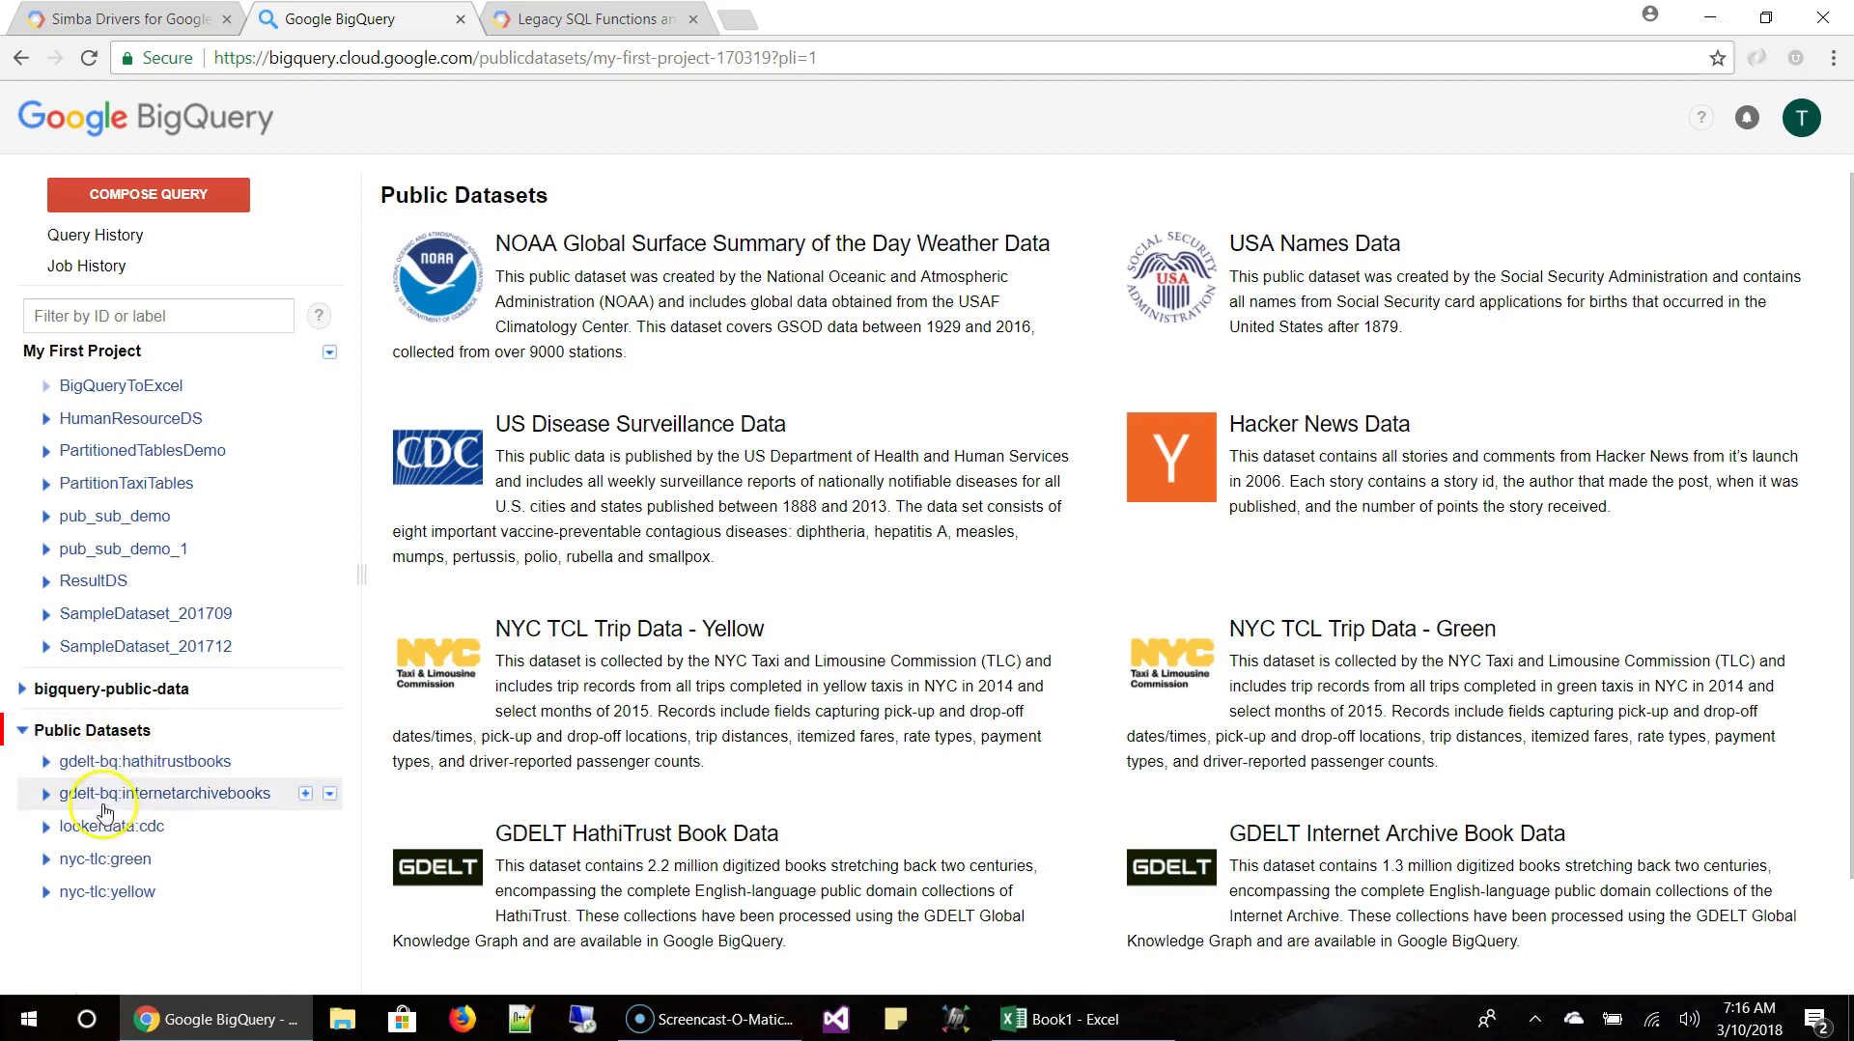
left_click(110, 889)
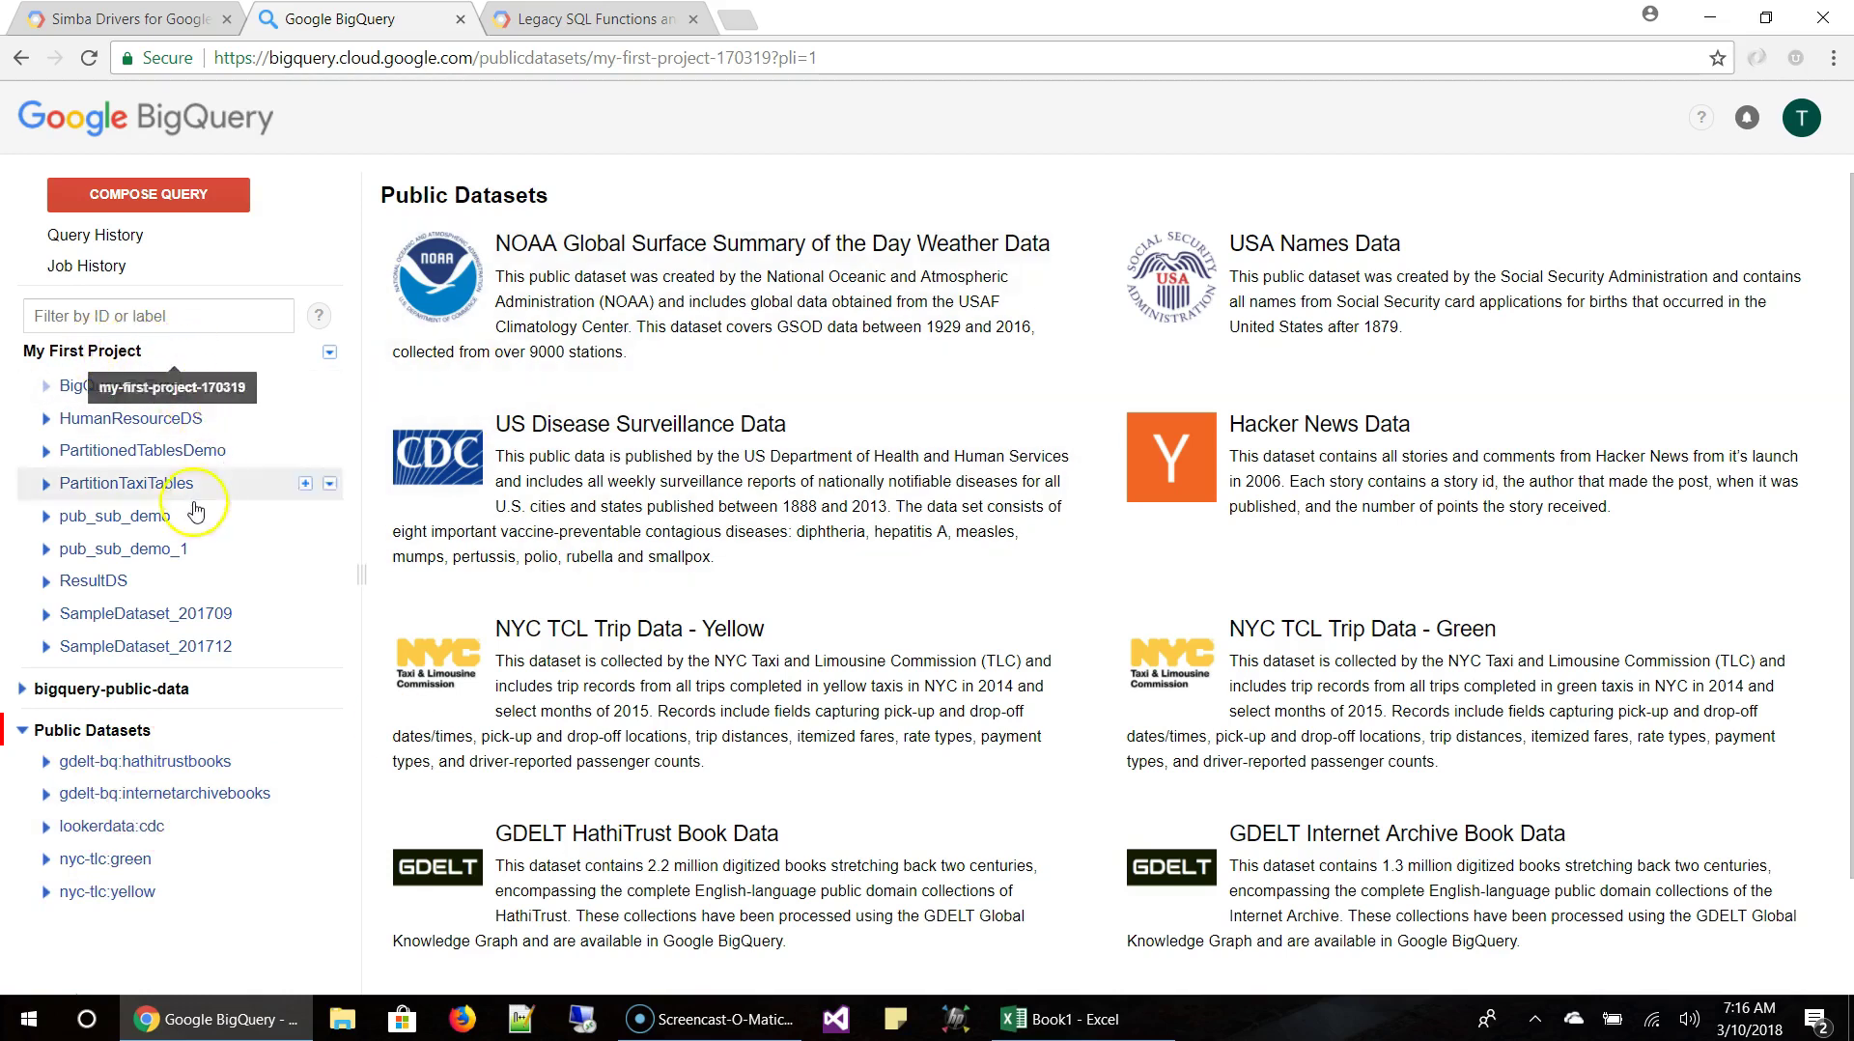
left_click(113, 860)
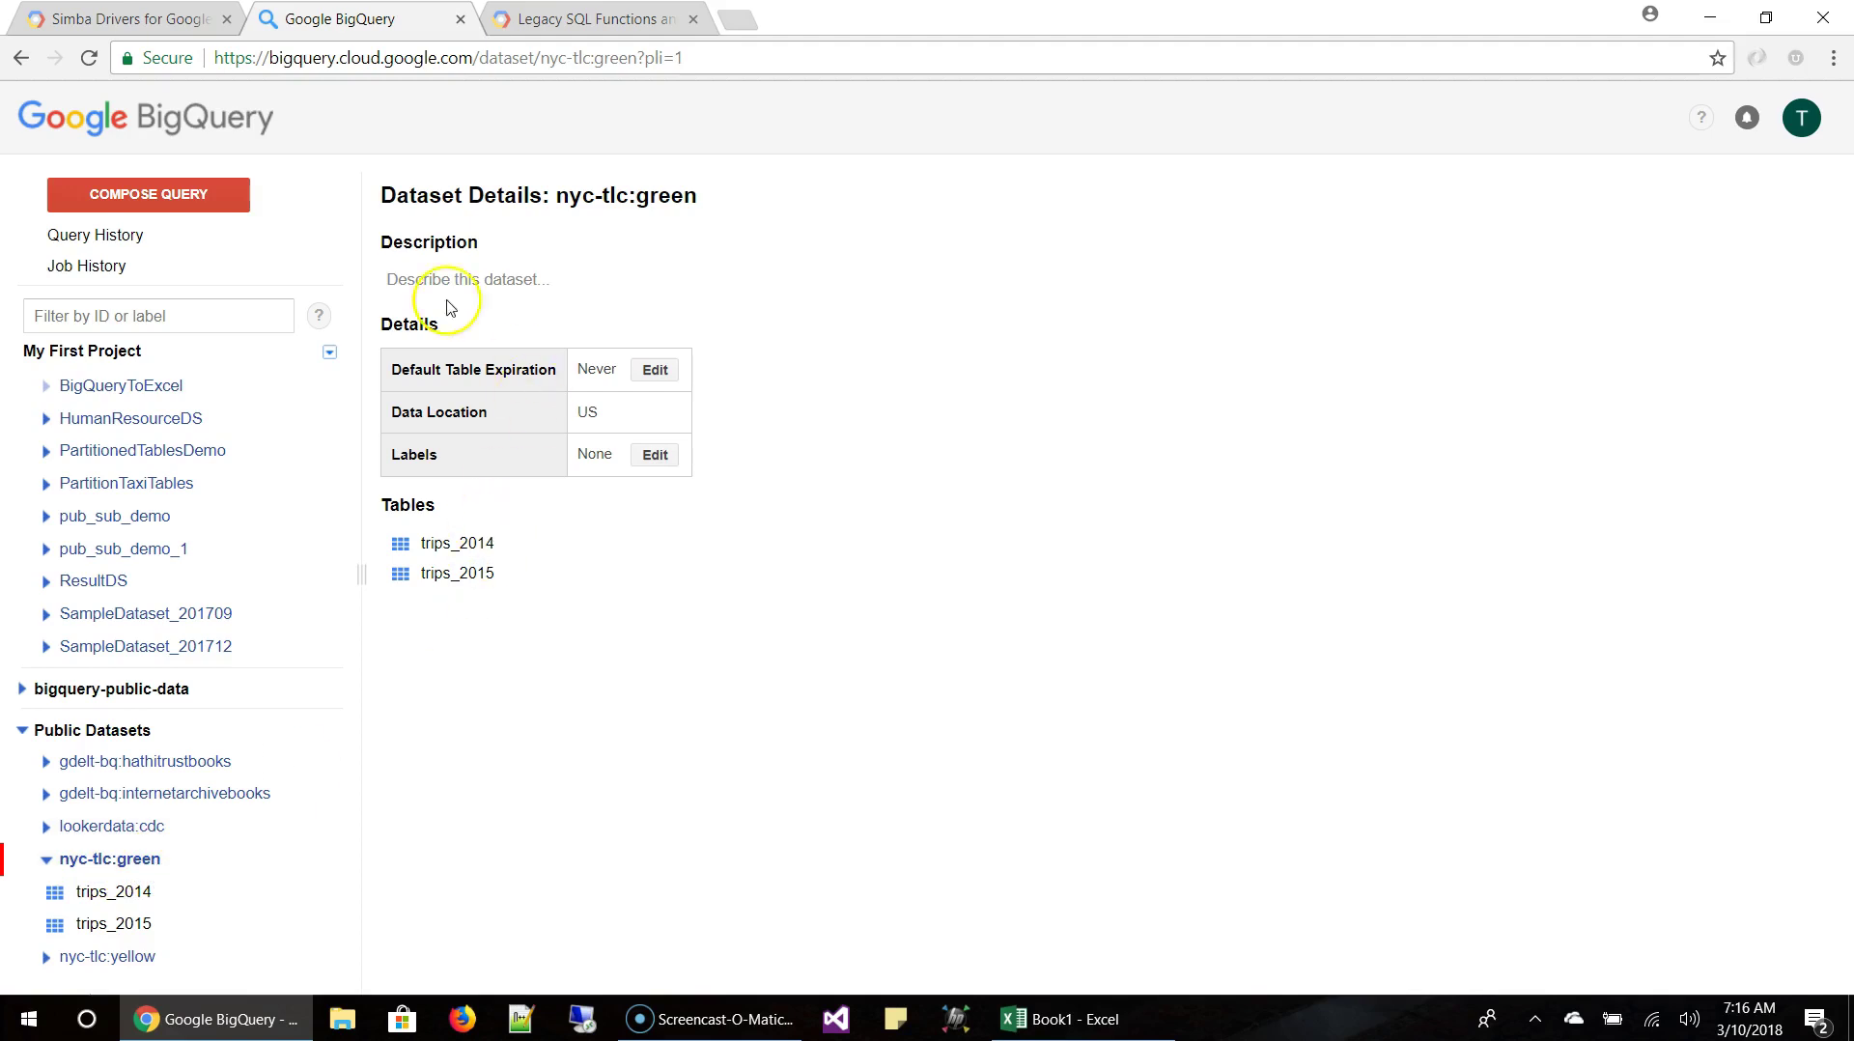
Open trips_2014 and scroll through its schema of pickup, dropoff, fare and tip fields.
left_click(145, 898)
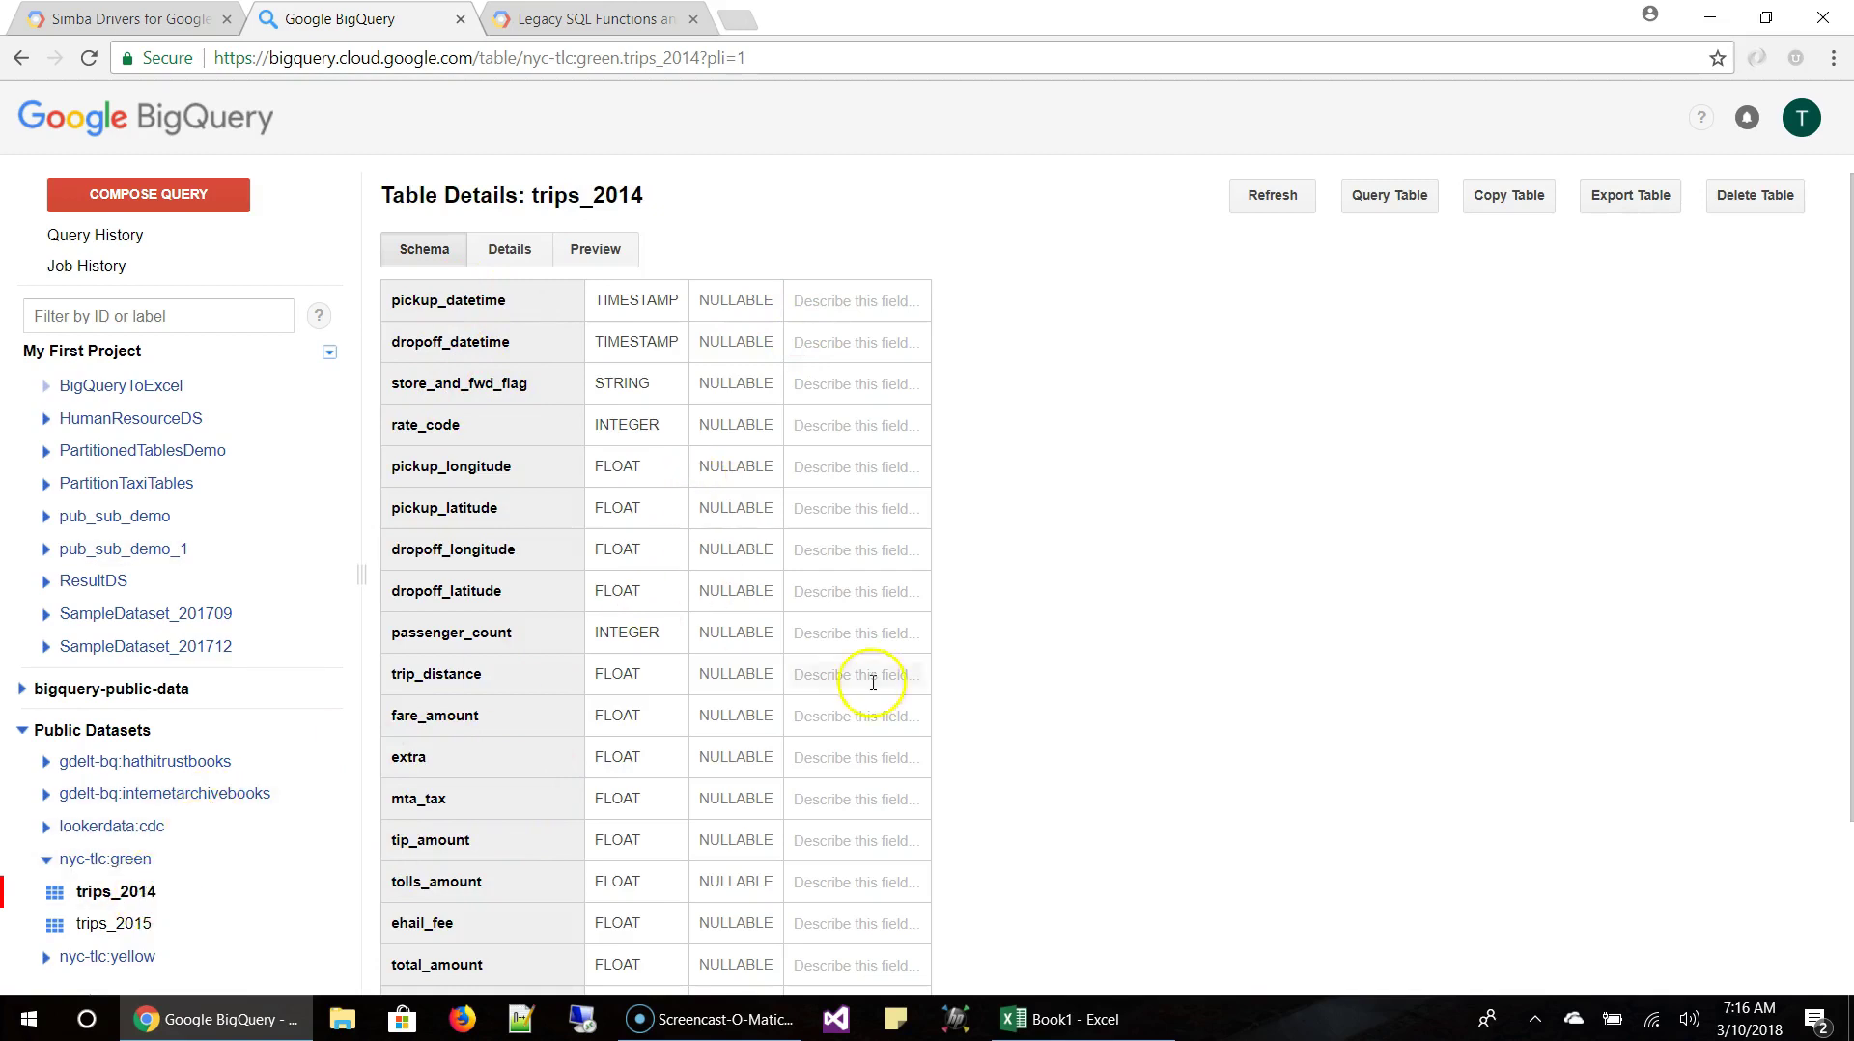
scroll(1112, 440, "down", 3)
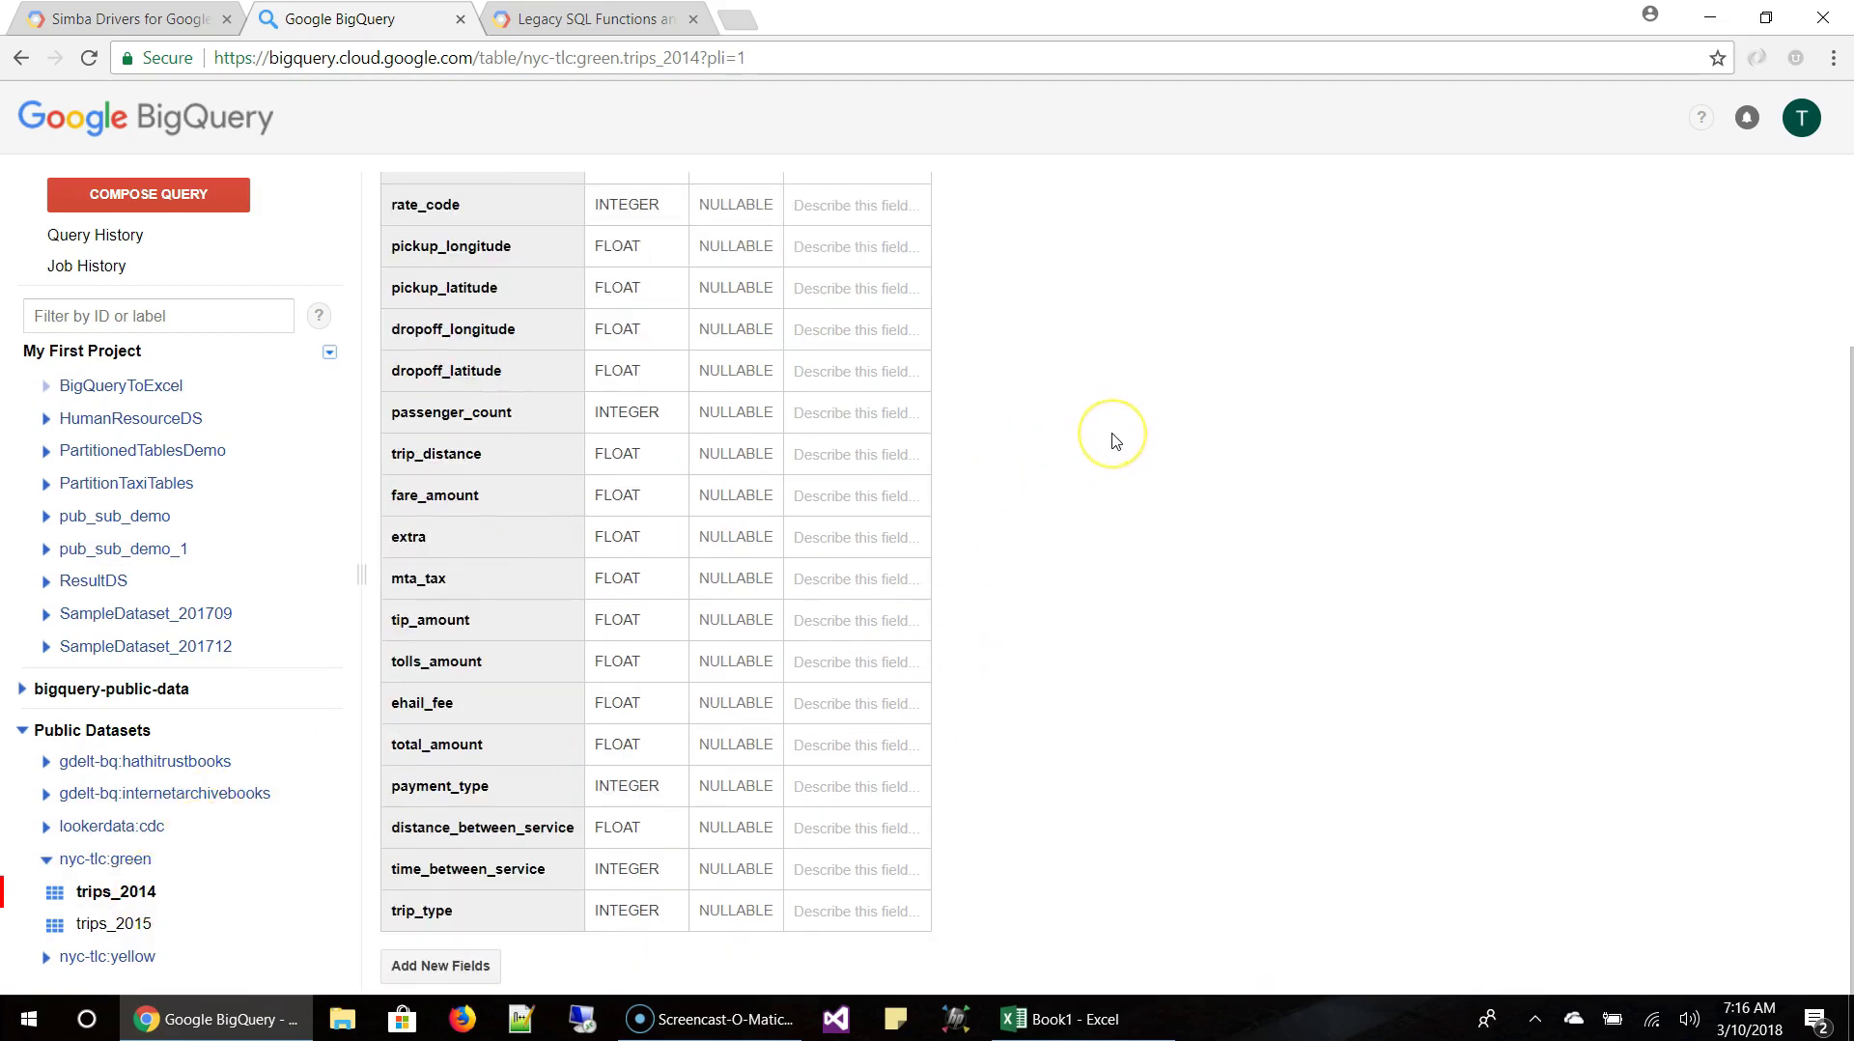
scroll(1116, 441, "up", 3)
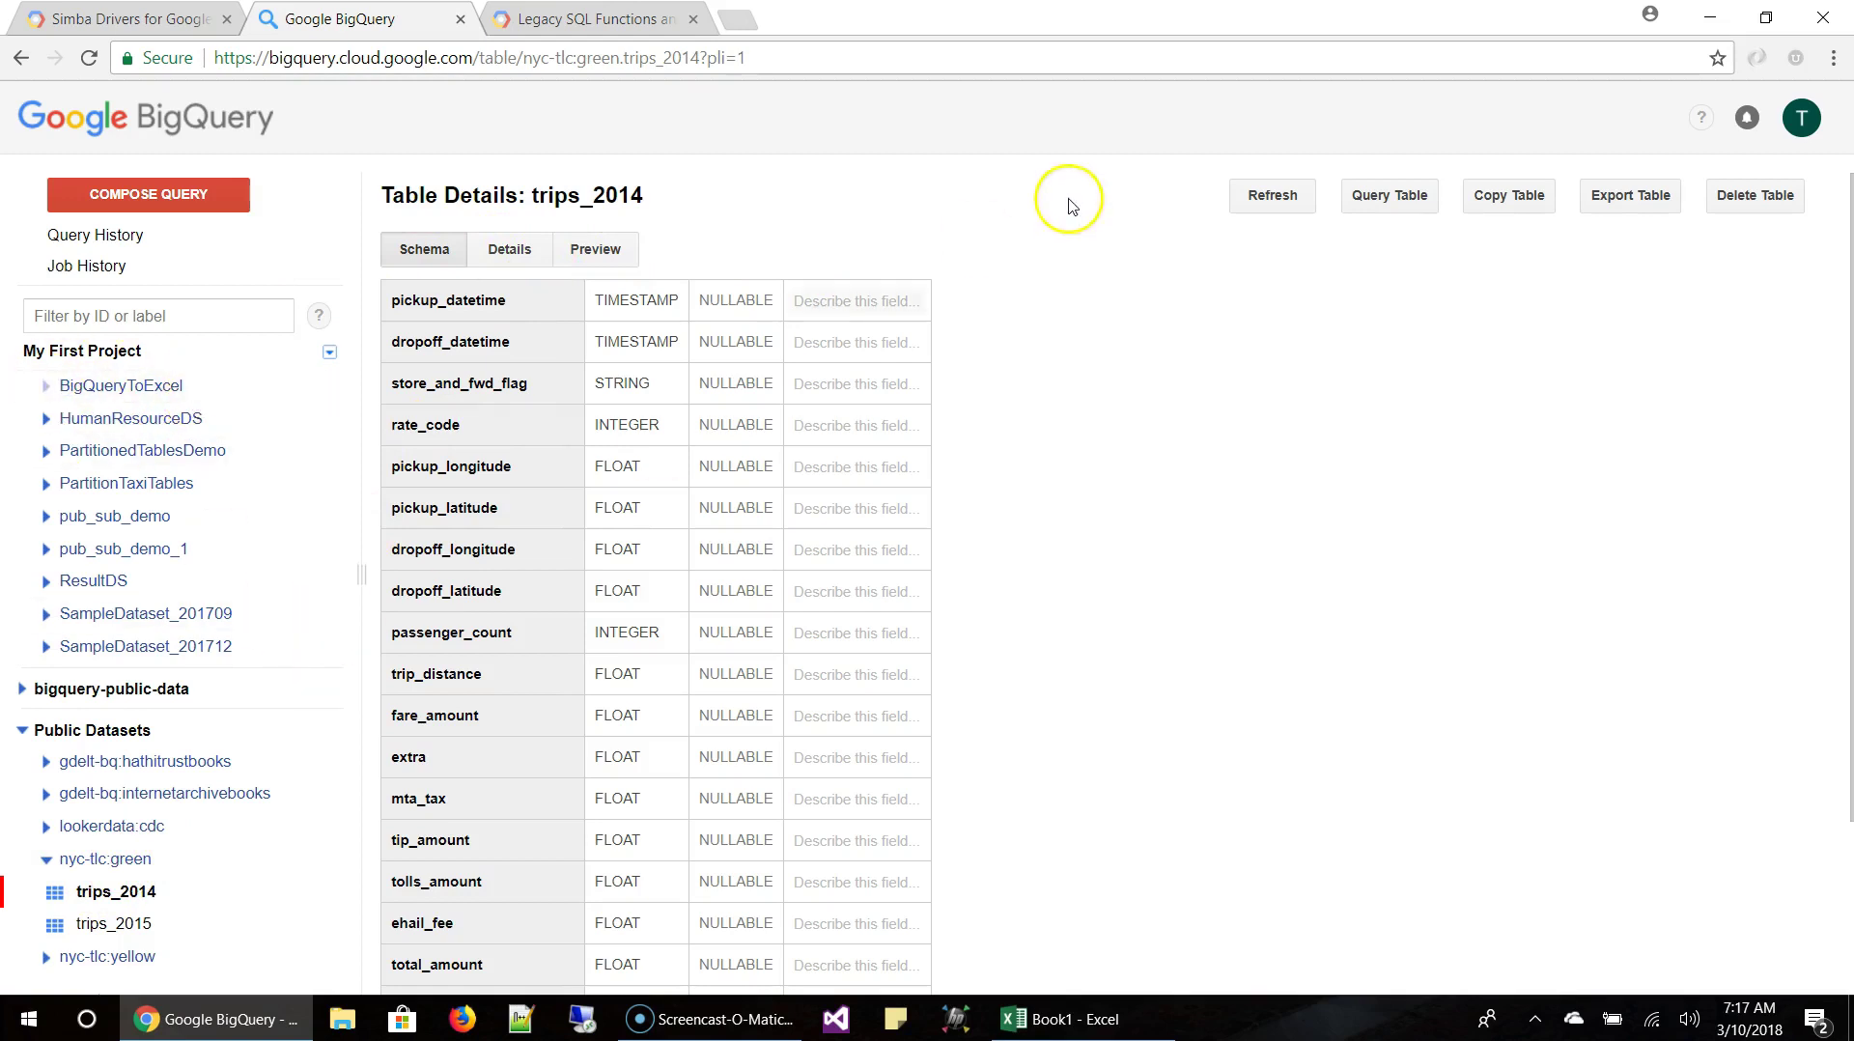
Paste a query on trips_2014 summing distances, fares, taxes, tips and amounts grouped by TripMonth.
left_click(1381, 198)
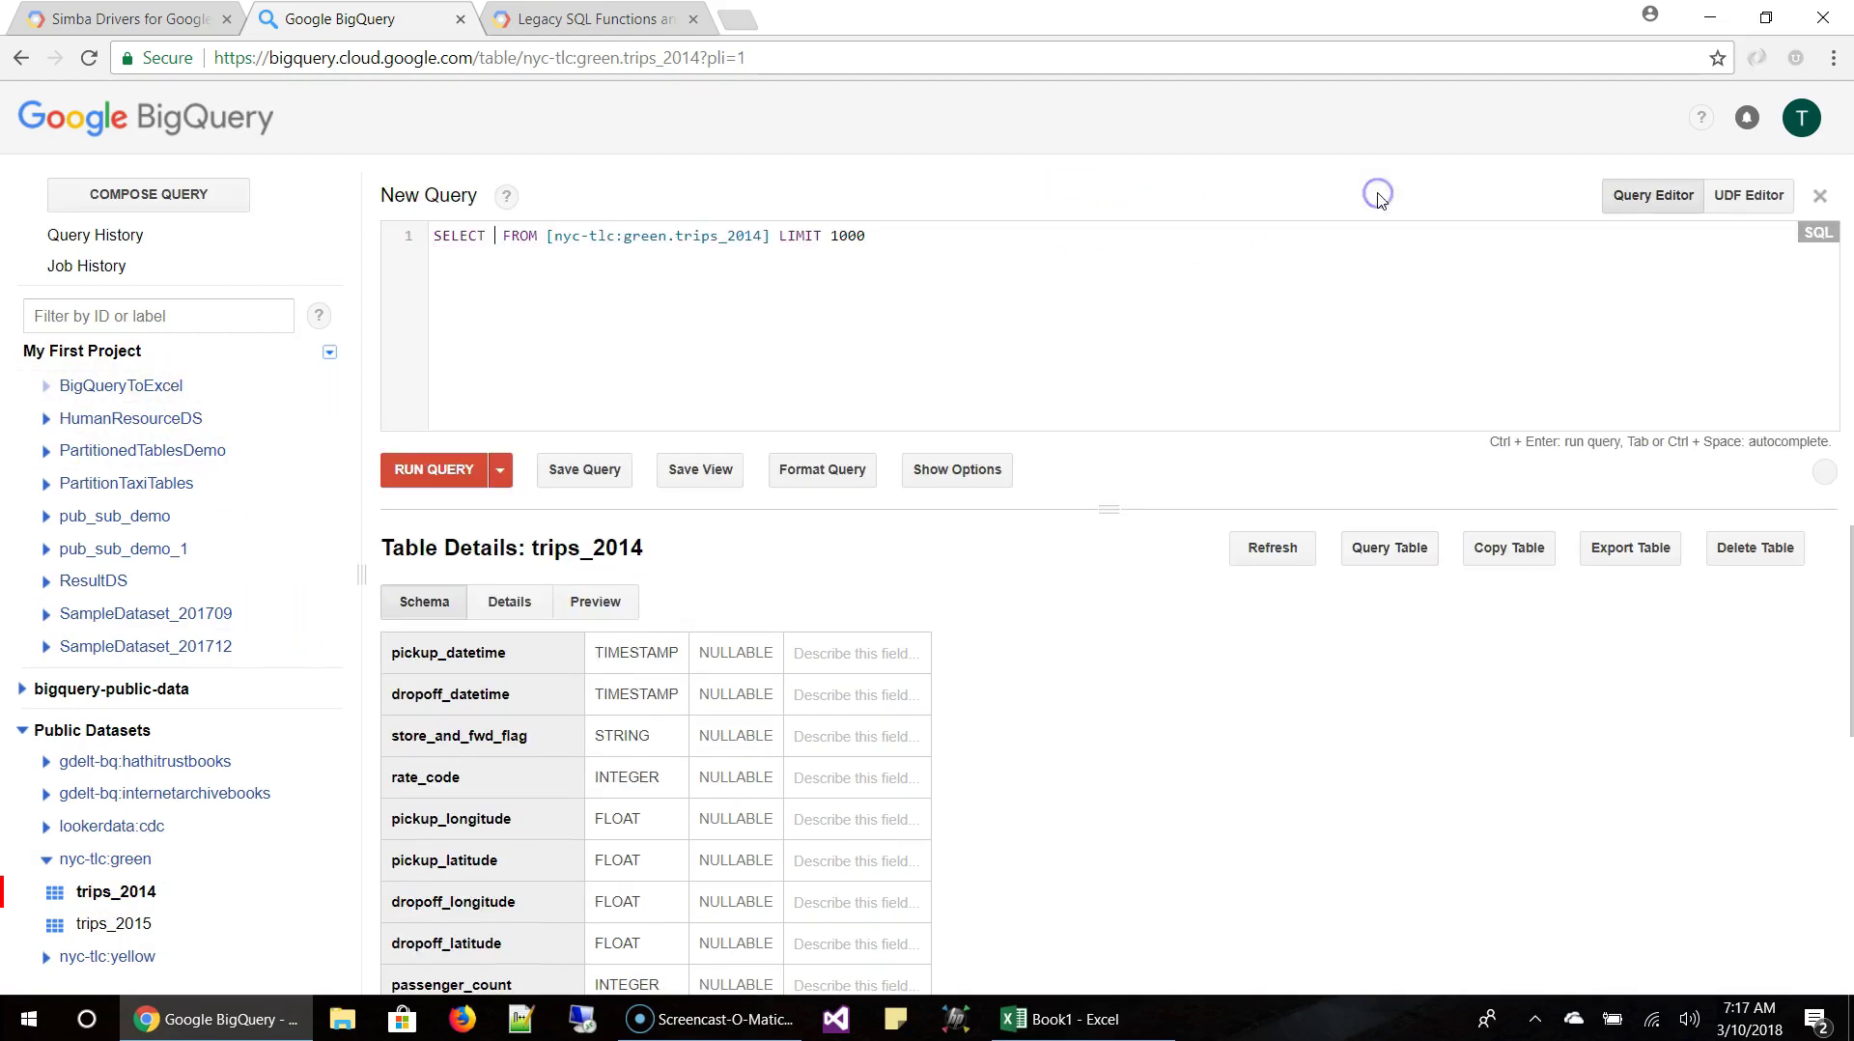
type("SELECT STRFTIME_UTC_USEC(pickup_datetime, '%Y-%m') as TripMonth , SUM(trip_distance) , SUM(fare_amount) , SUM(extra) , SUM(mta_tax) , SUM(tip_amount) , SUM(tolls_amount) , SUM(ehail_fee) , SUM(total_amount) FROM [nyc-tlc:green.trips_2014] GROUP BY TripMonth ORDER BY TripMonth")
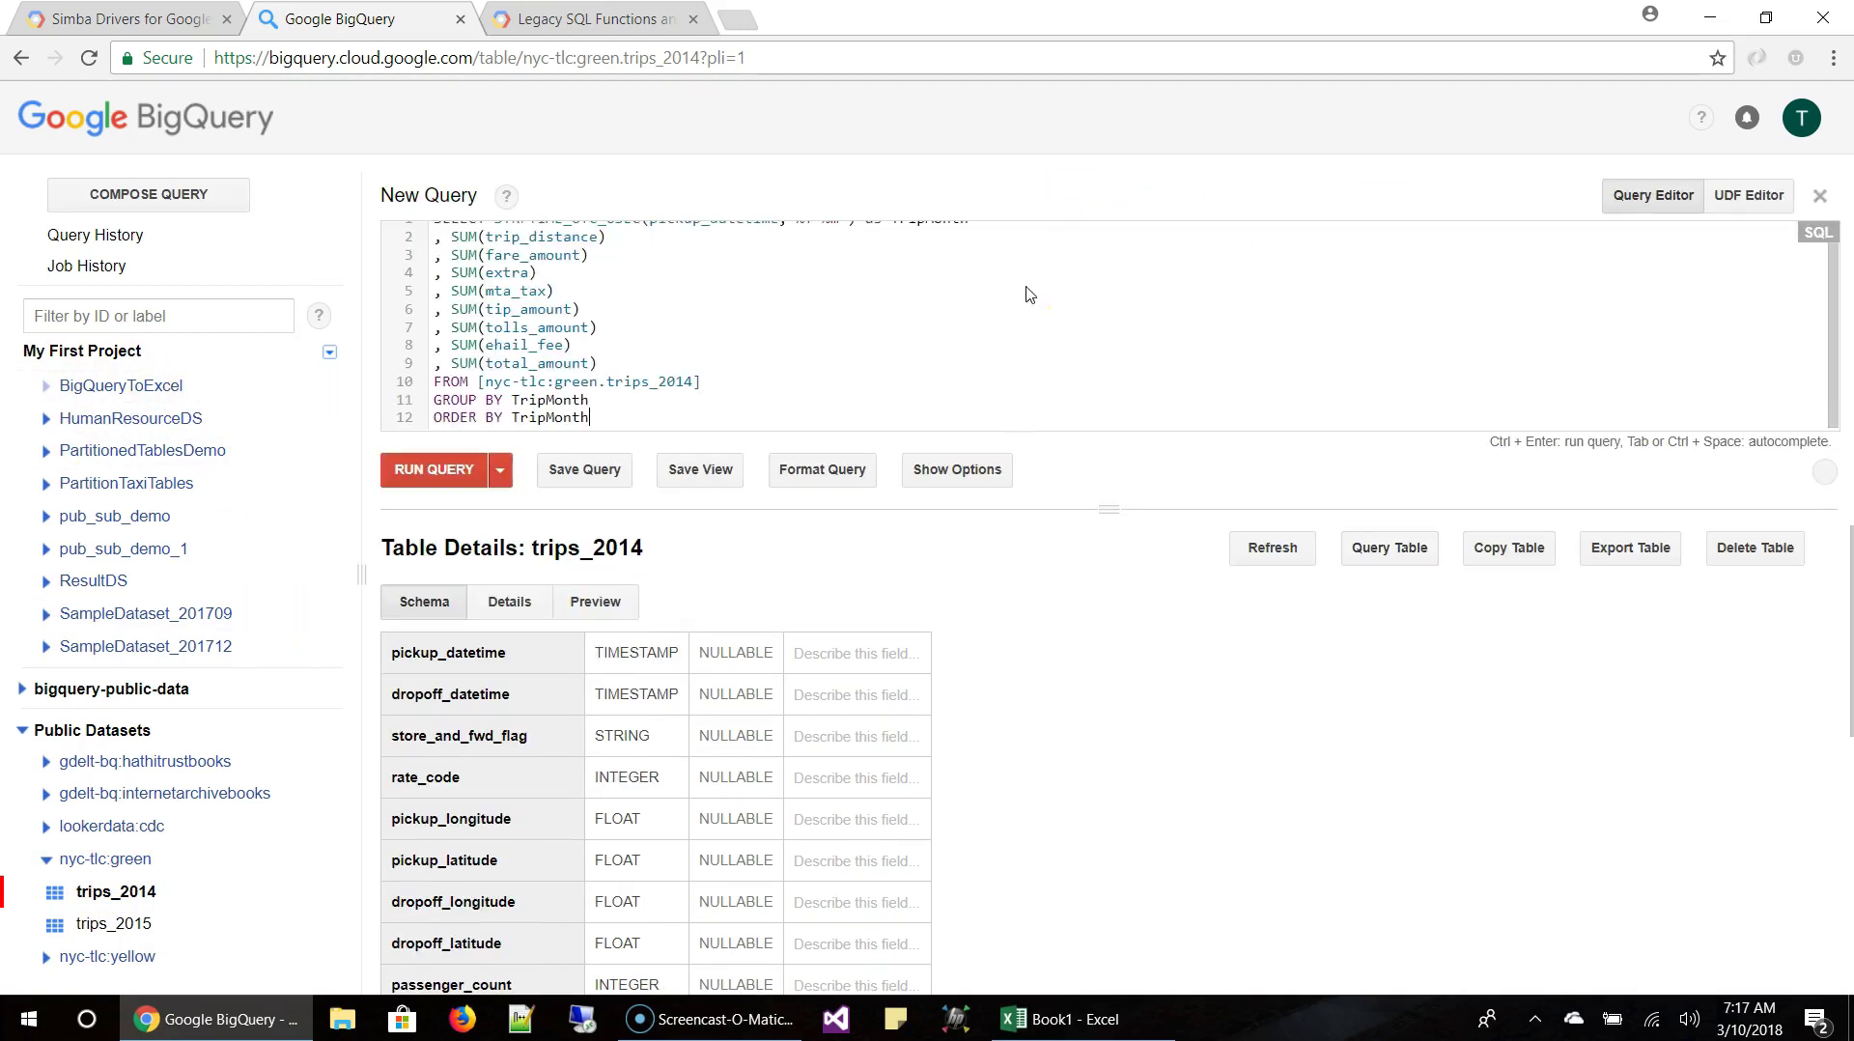
left_click_drag(1117, 509, 1125, 732)
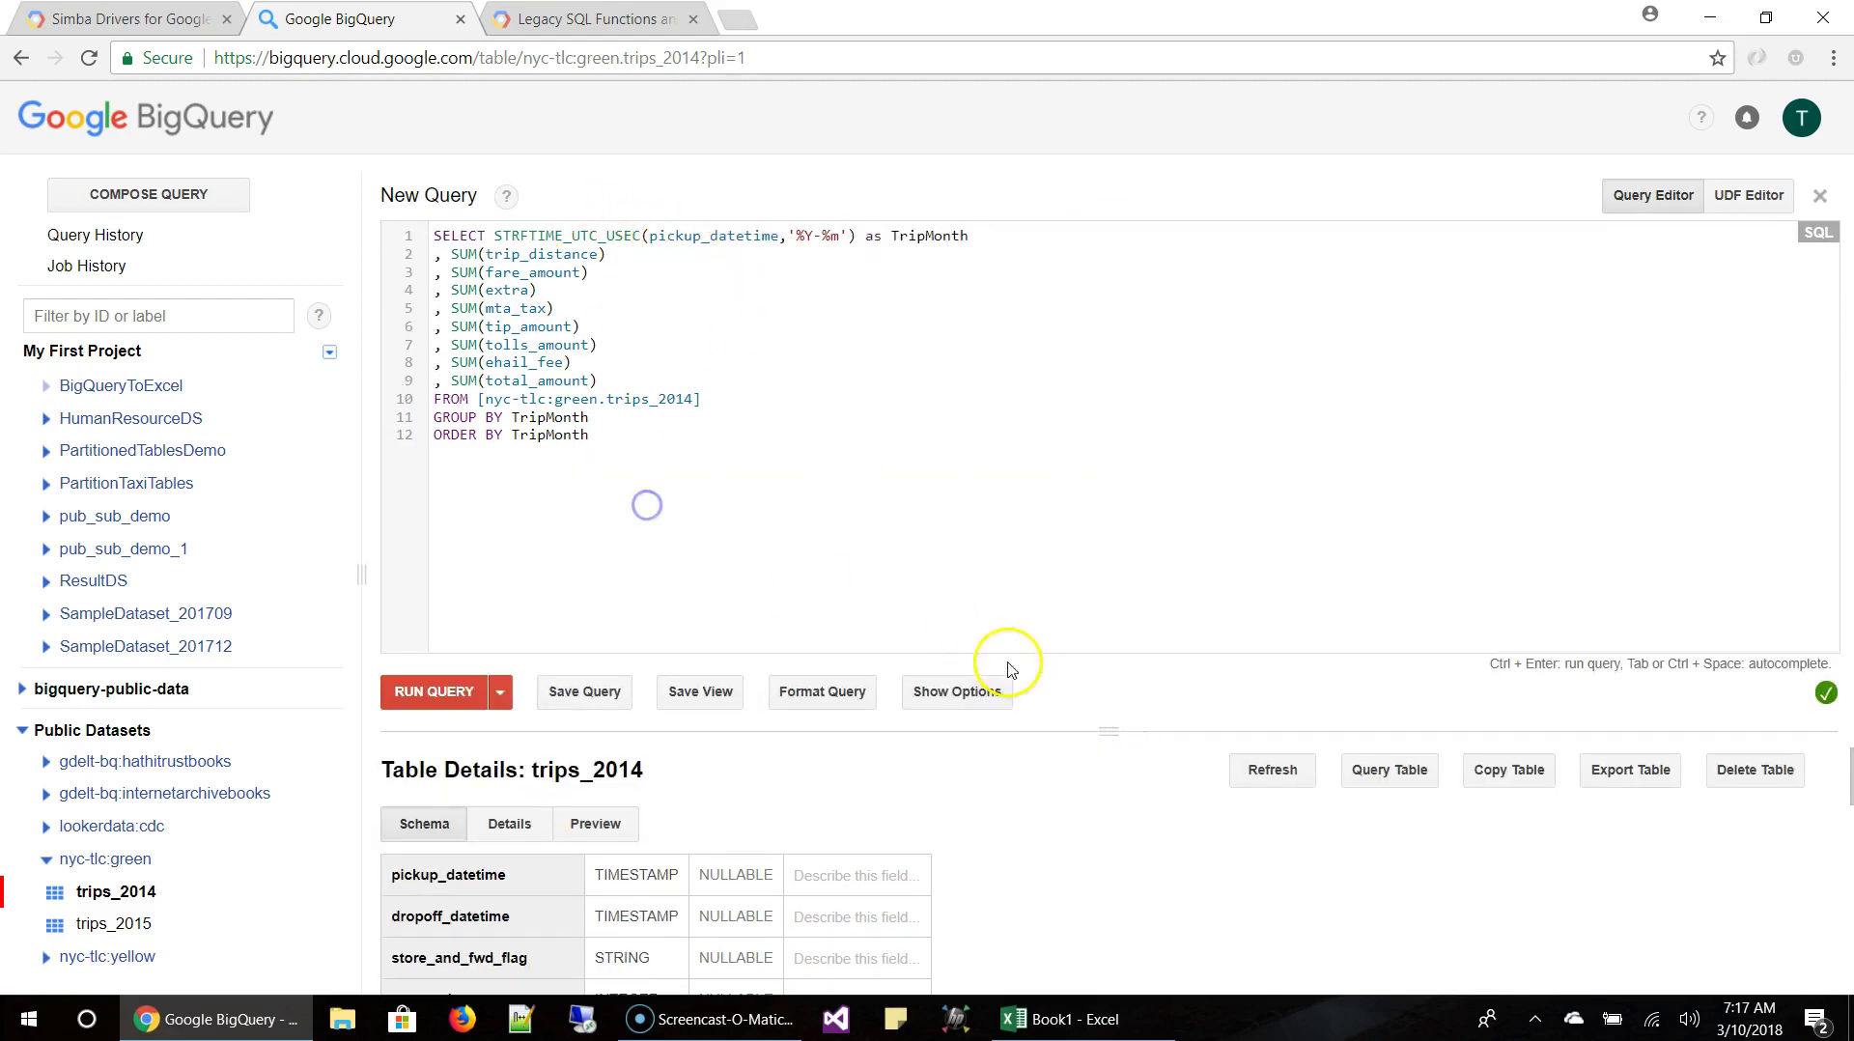
left_click_drag(1111, 730, 1111, 559)
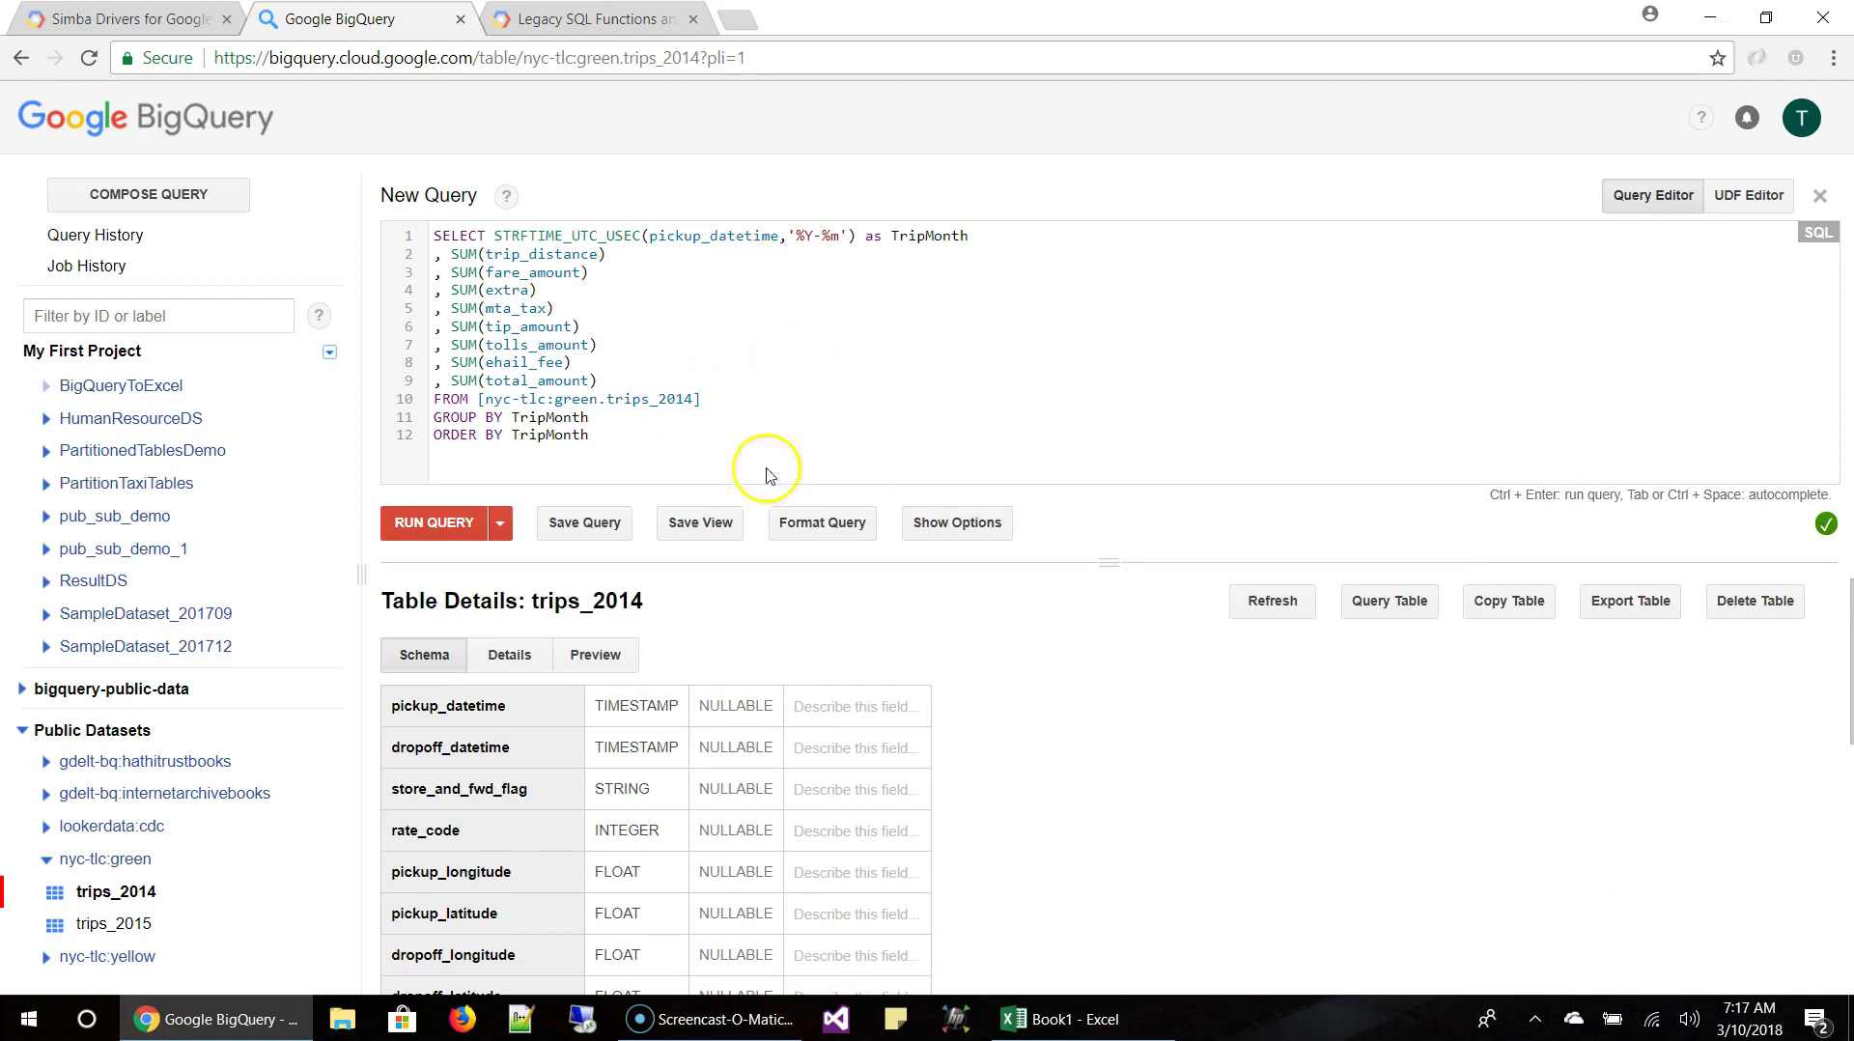
left_click(951, 523)
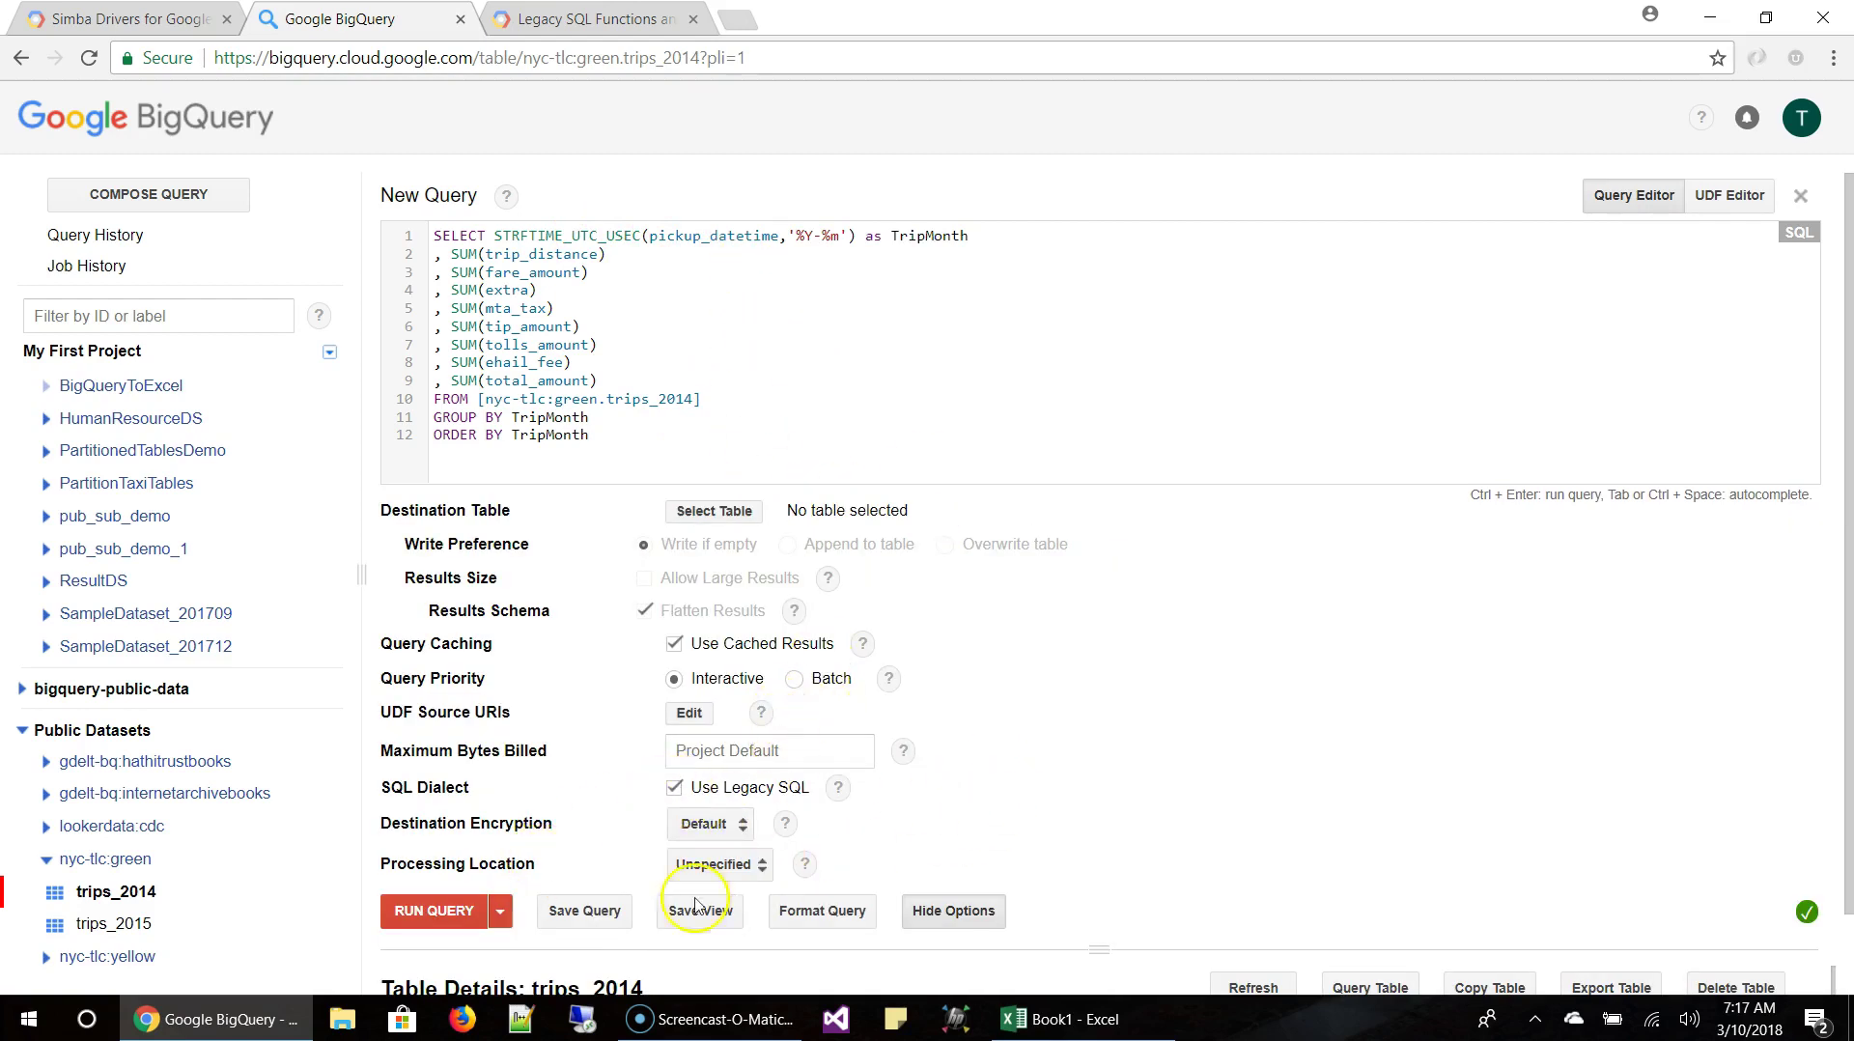
left_click(953, 917)
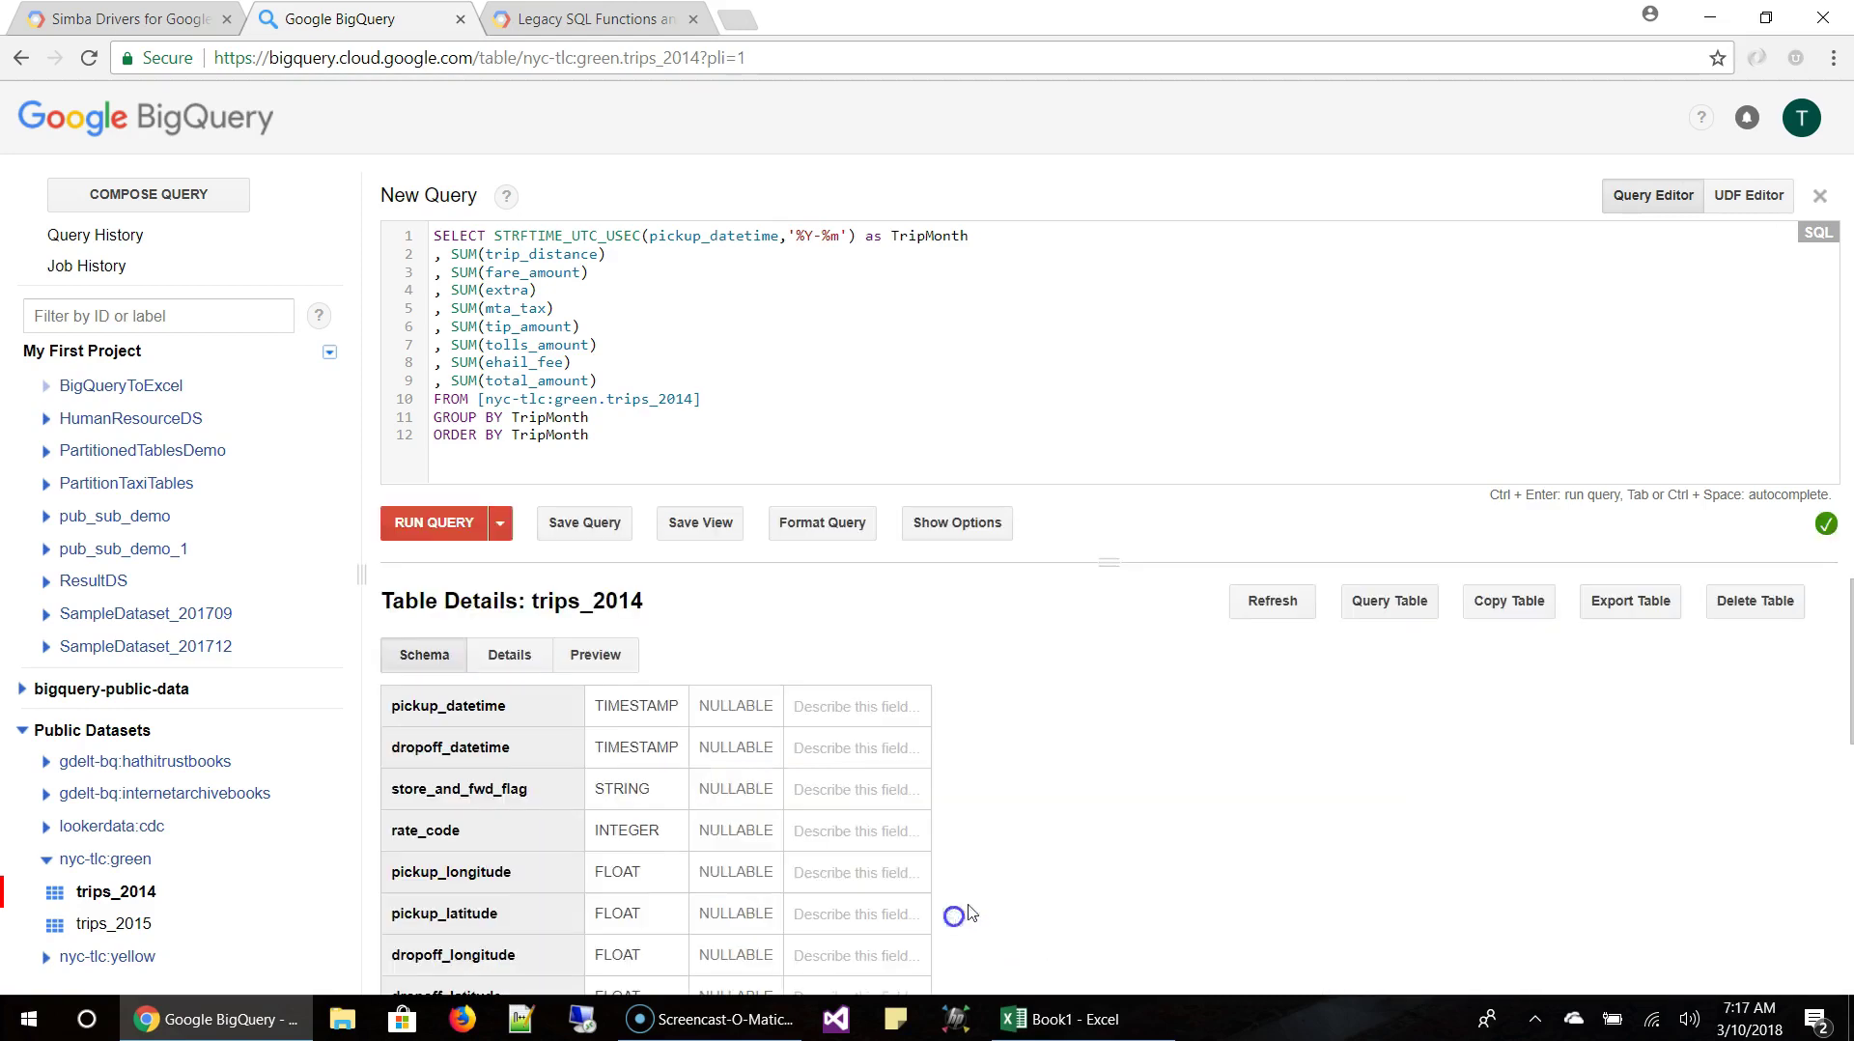
left_click(905, 410)
Validate the query, confirming it will process 967 MB.
left_click(1823, 524)
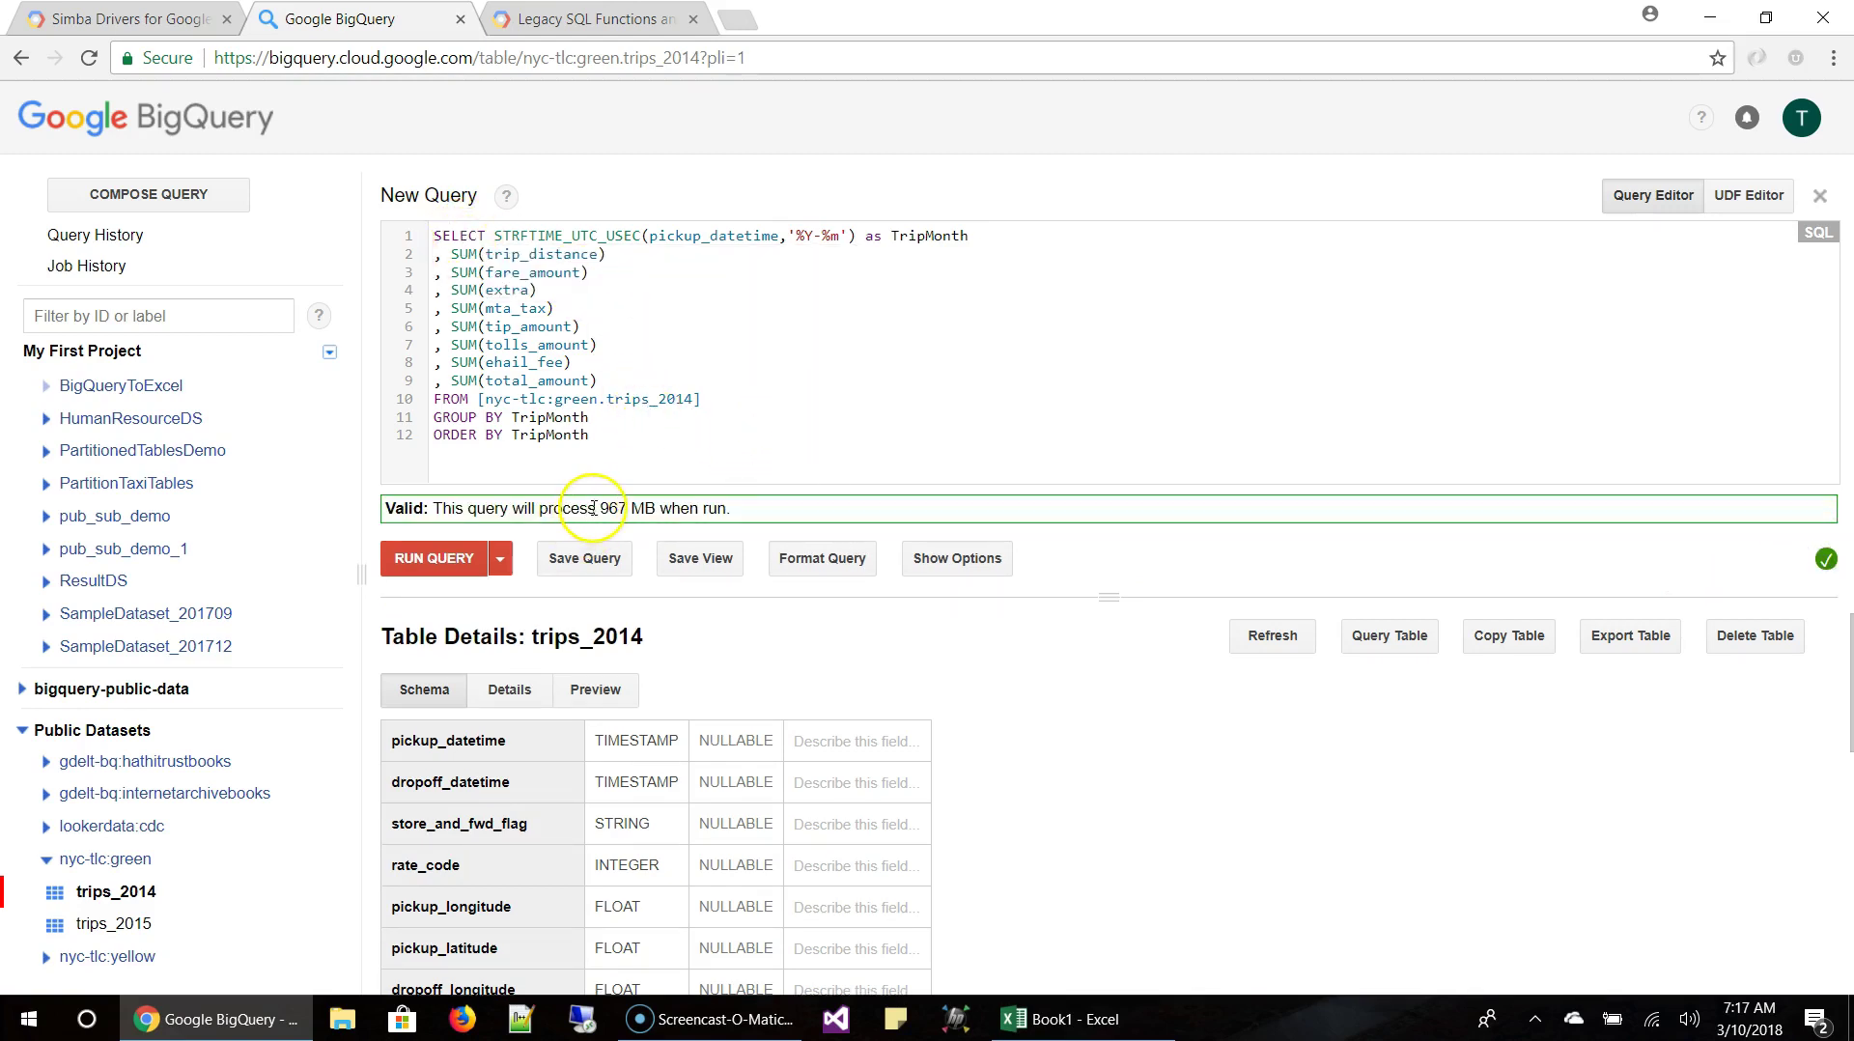
left_click(755, 513)
left_click_drag(755, 512, 380, 508)
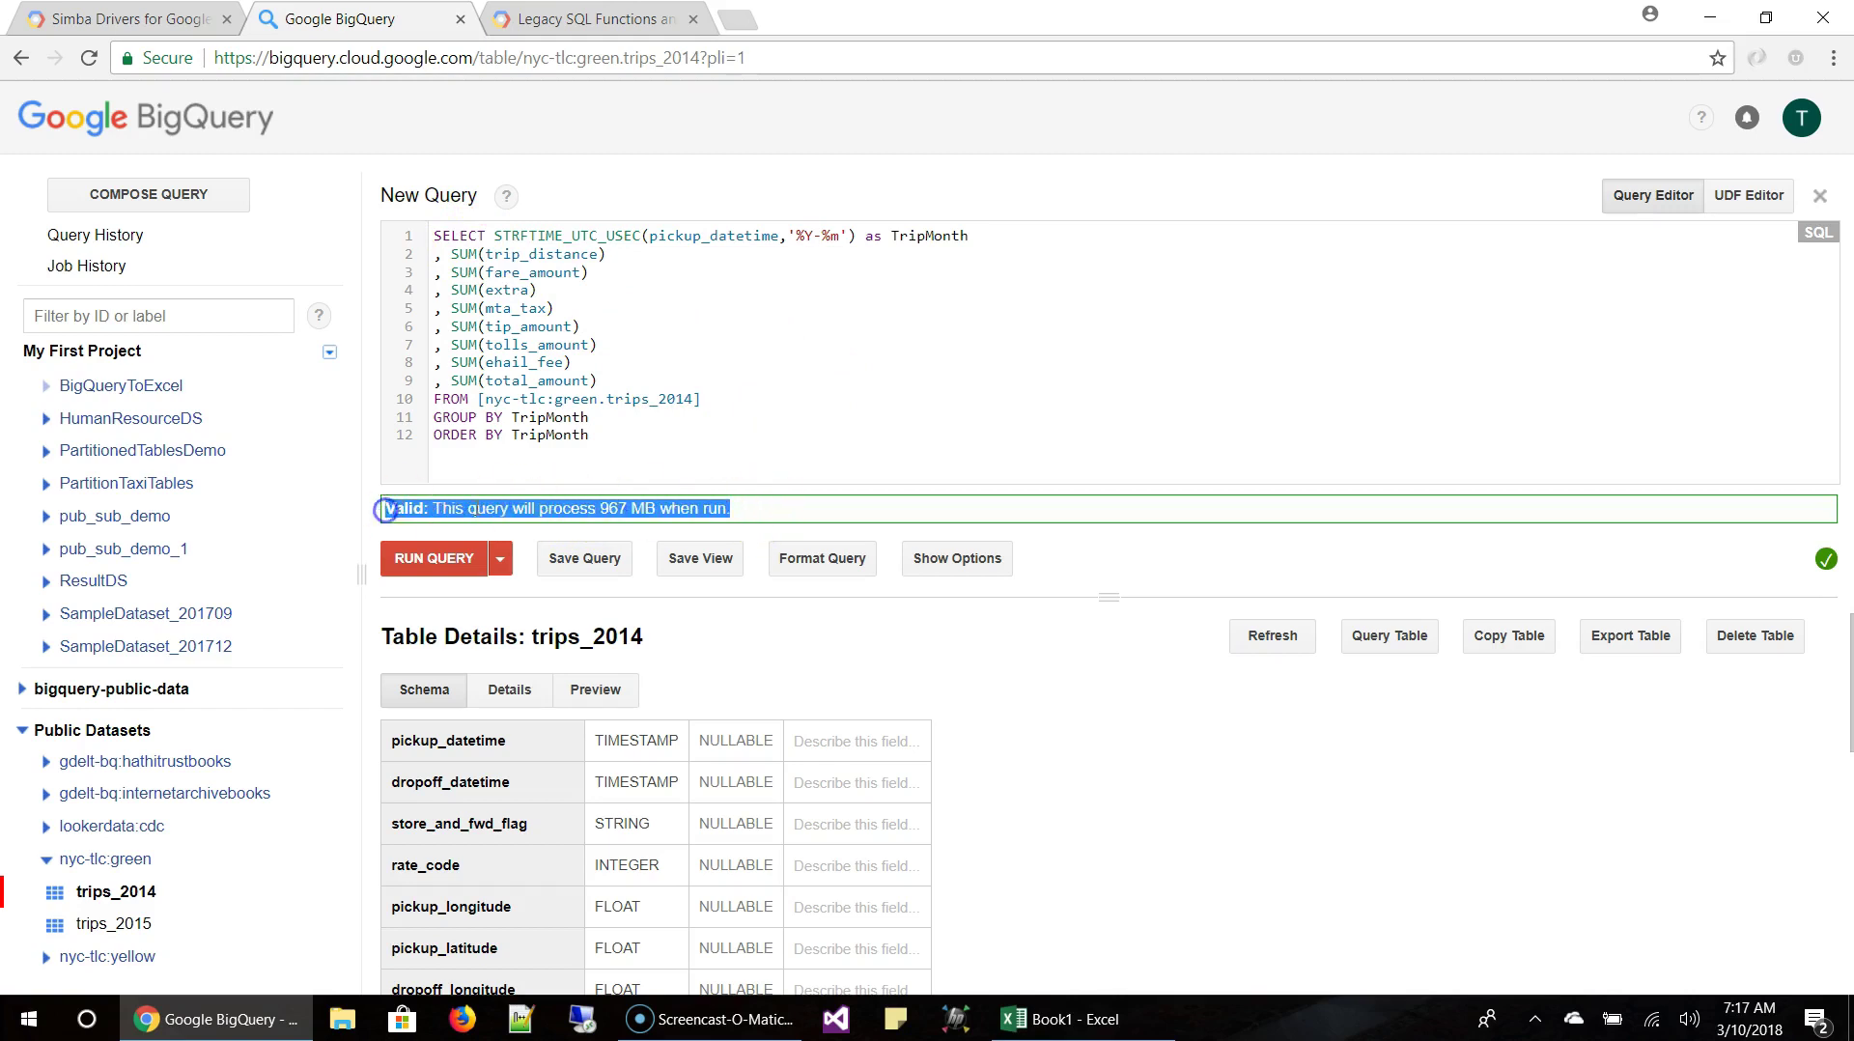
left_click(866, 410)
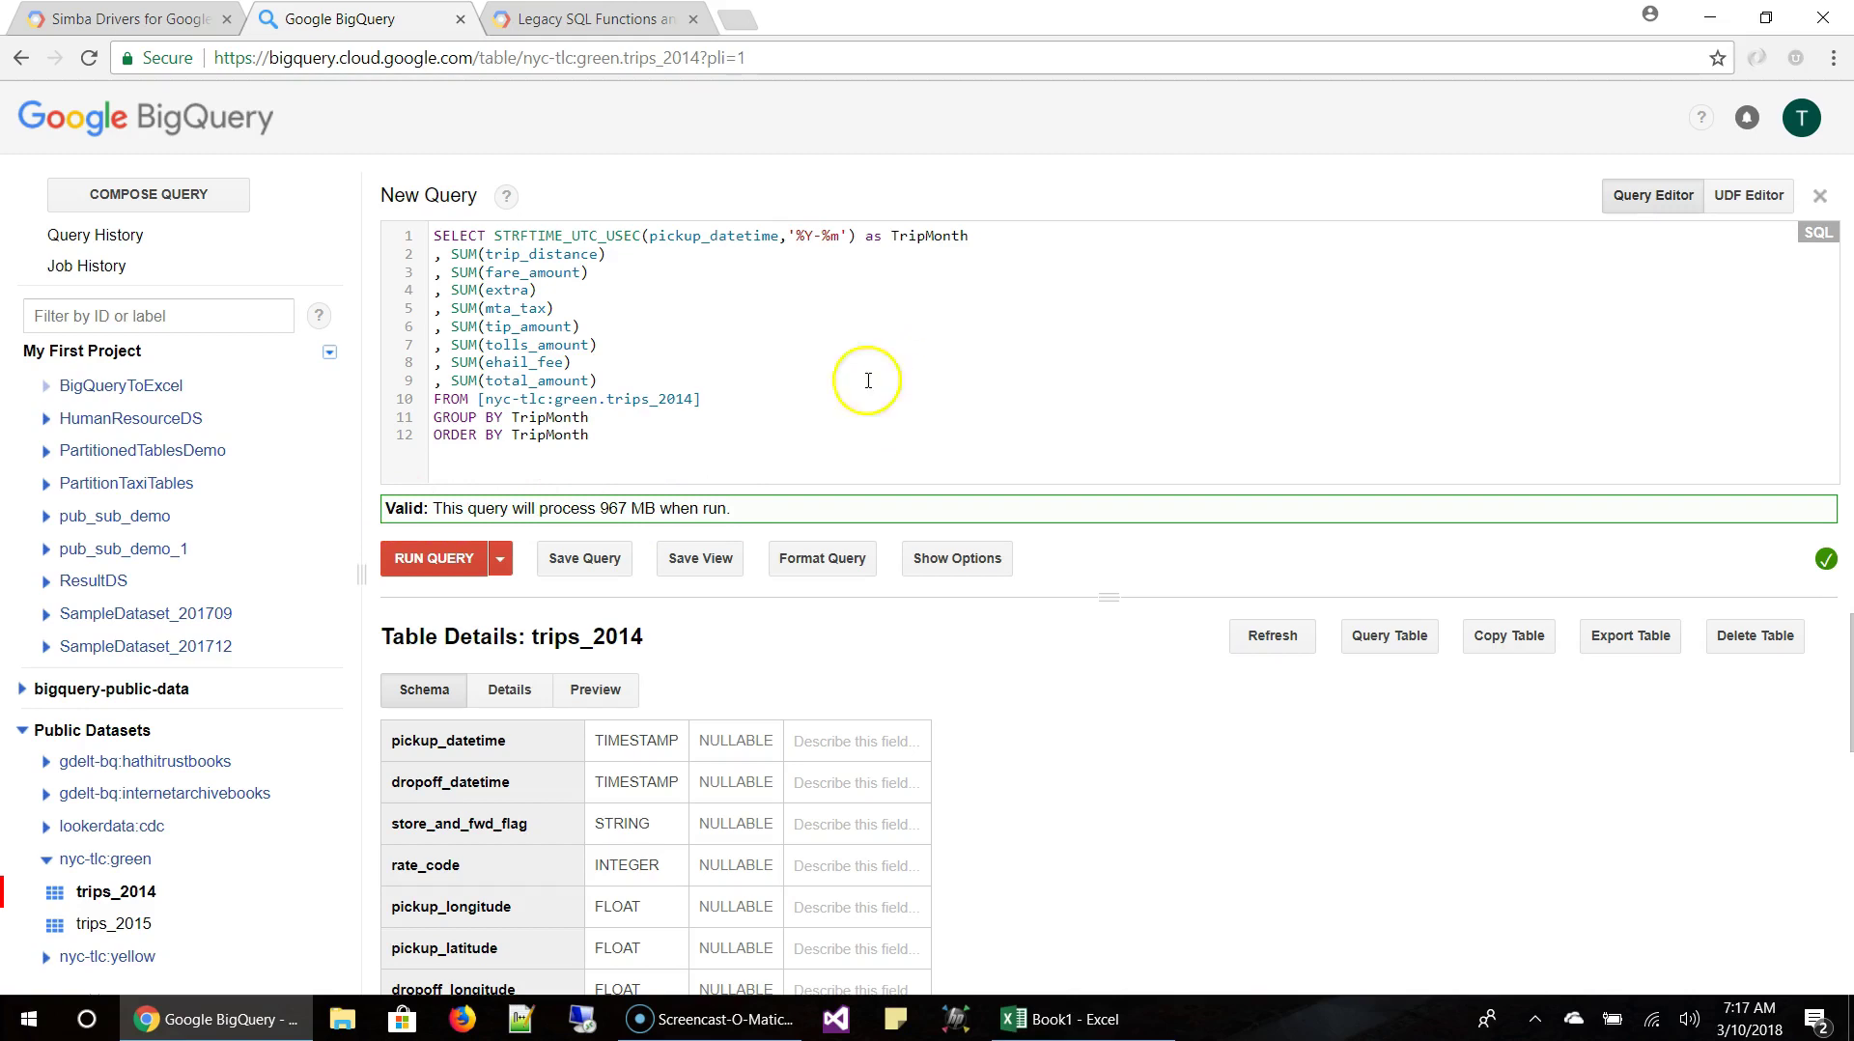
Run the query and page through the 12 TripMonth result rows, 2014-01 through 2014-12.
left_click(419, 562)
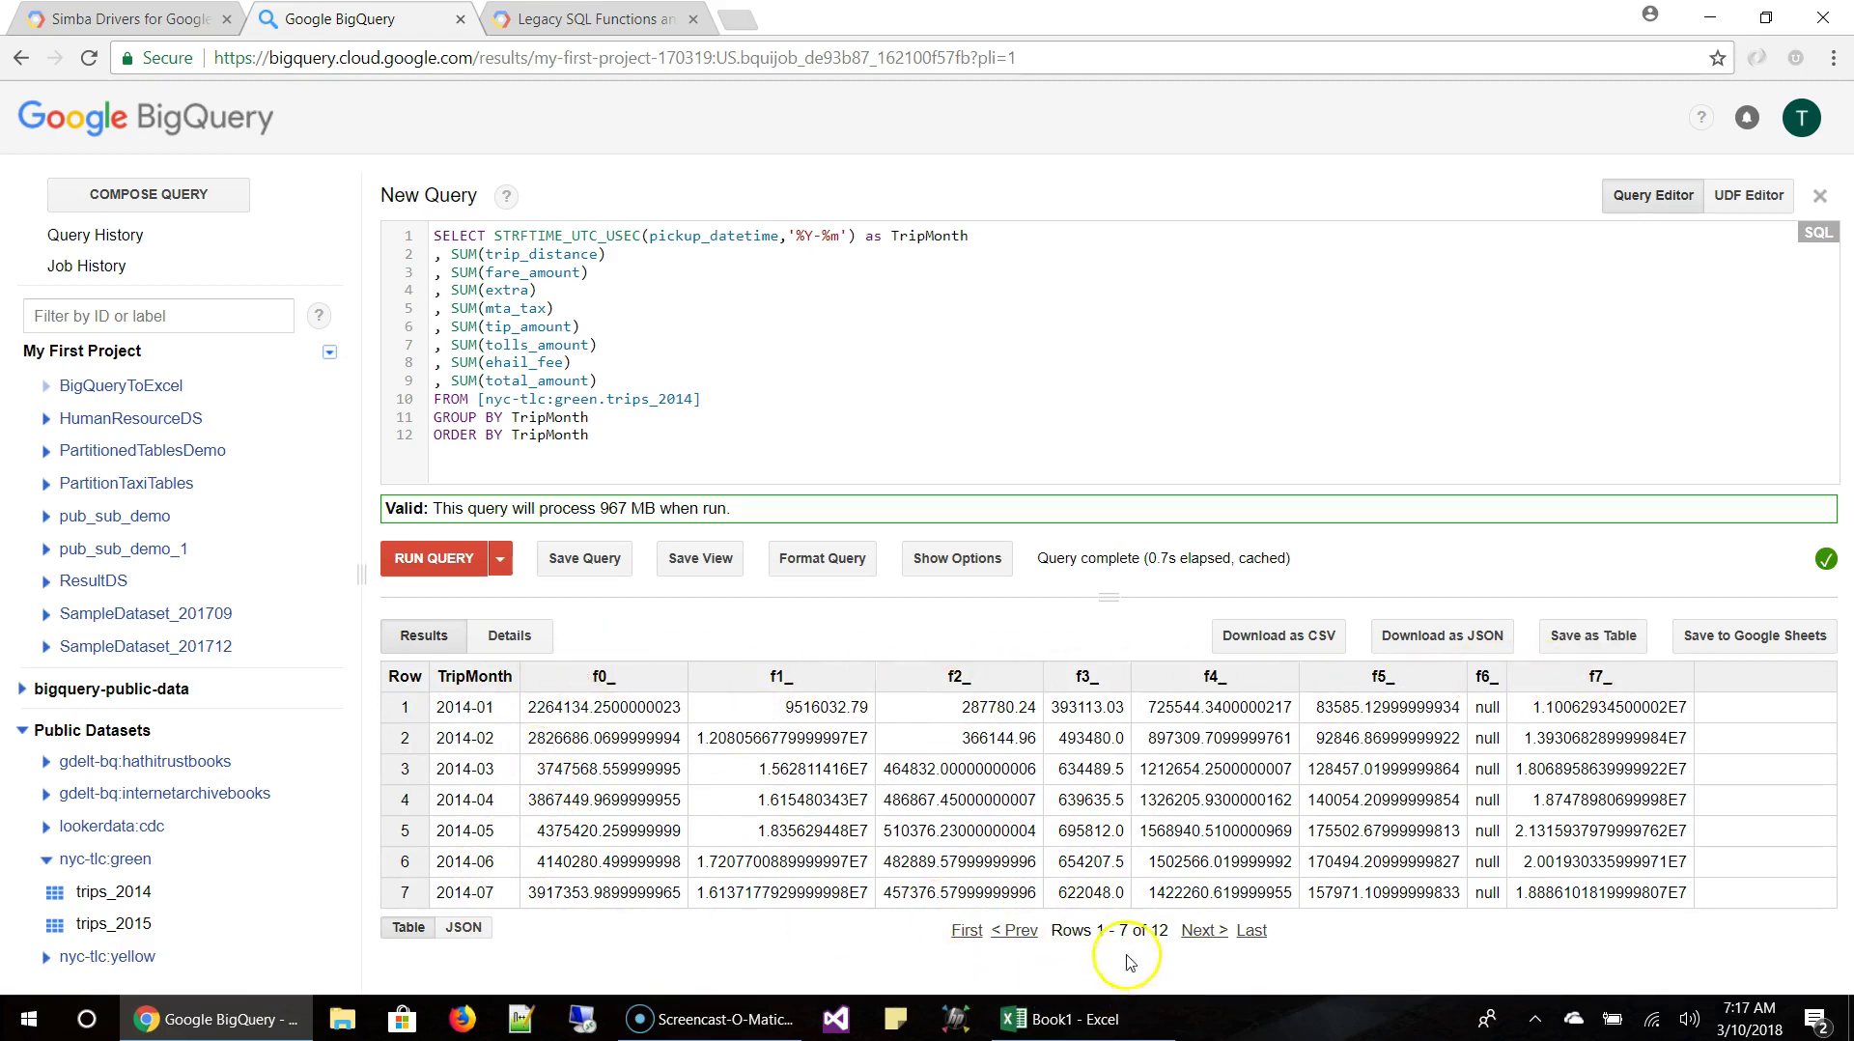
left_click(1203, 933)
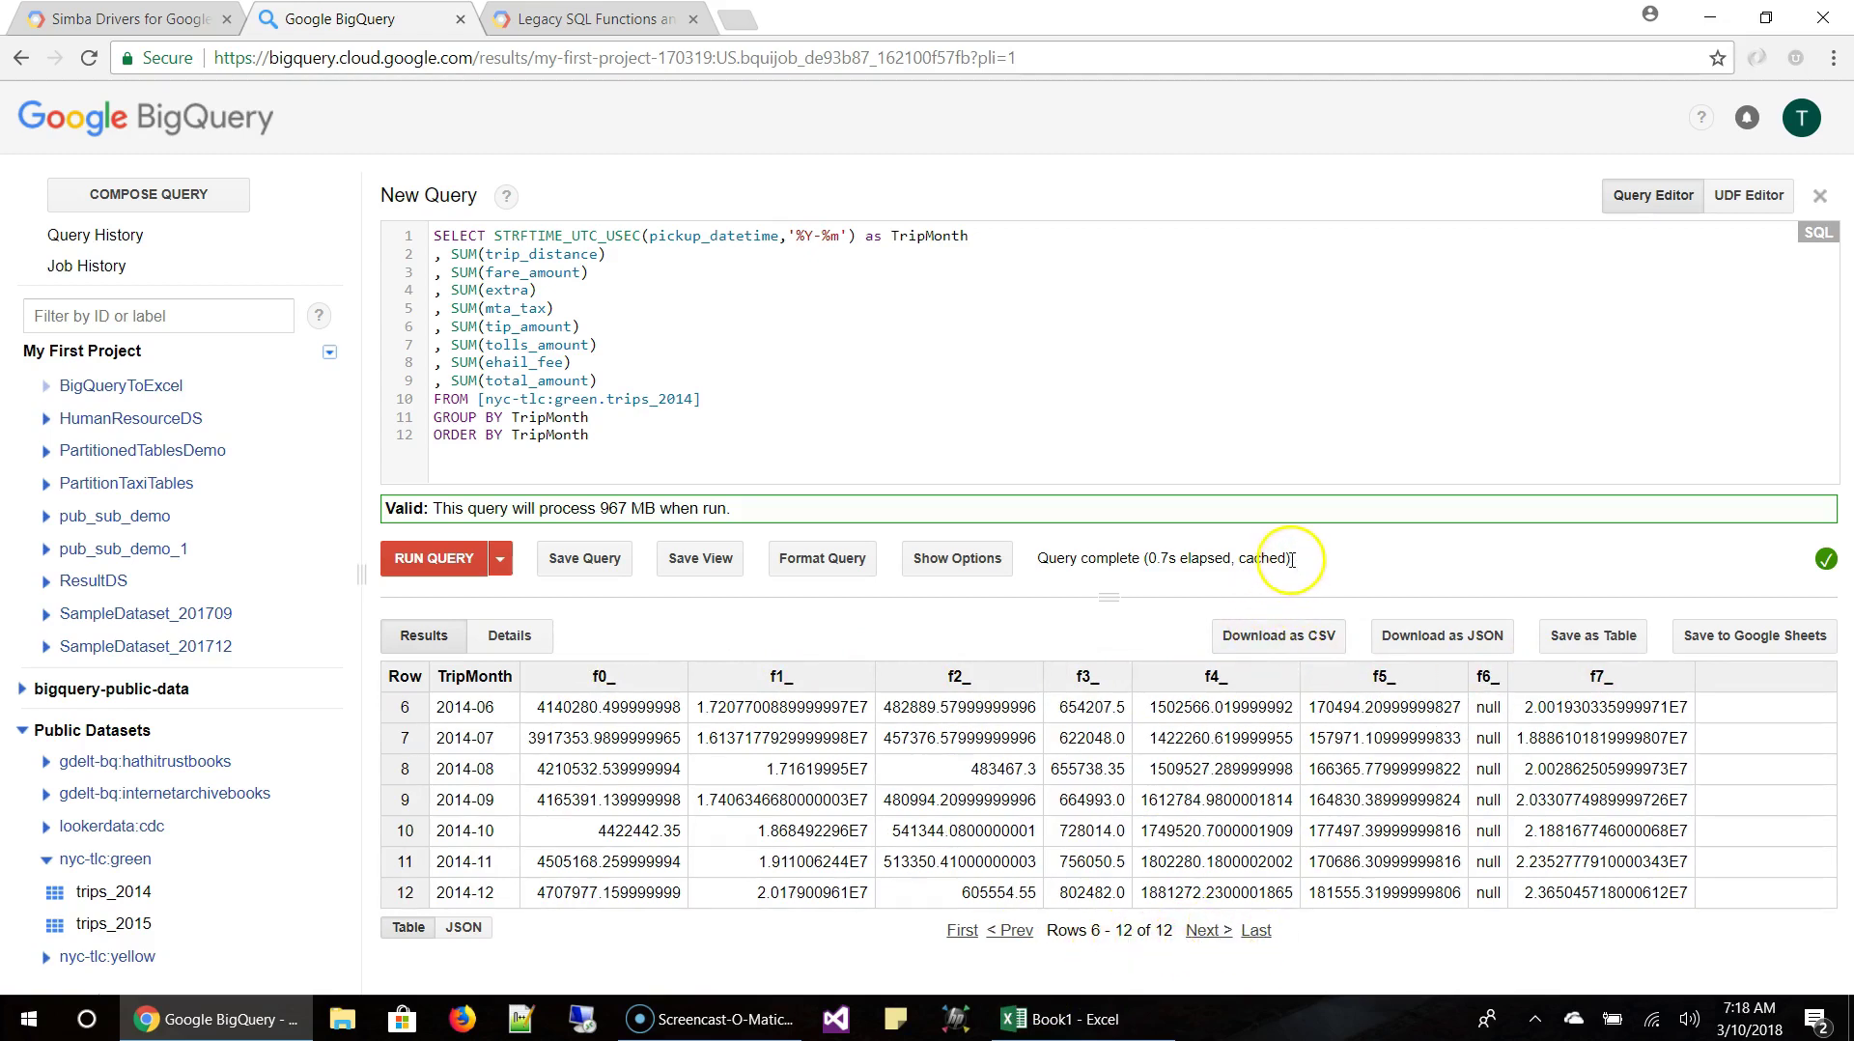
left_click_drag(1219, 560, 1032, 560)
left_click(1219, 563)
Rerun the query with total_ aliases such as total_fare_amount on each SUM column.
left_click_drag(1304, 517, 1278, 404)
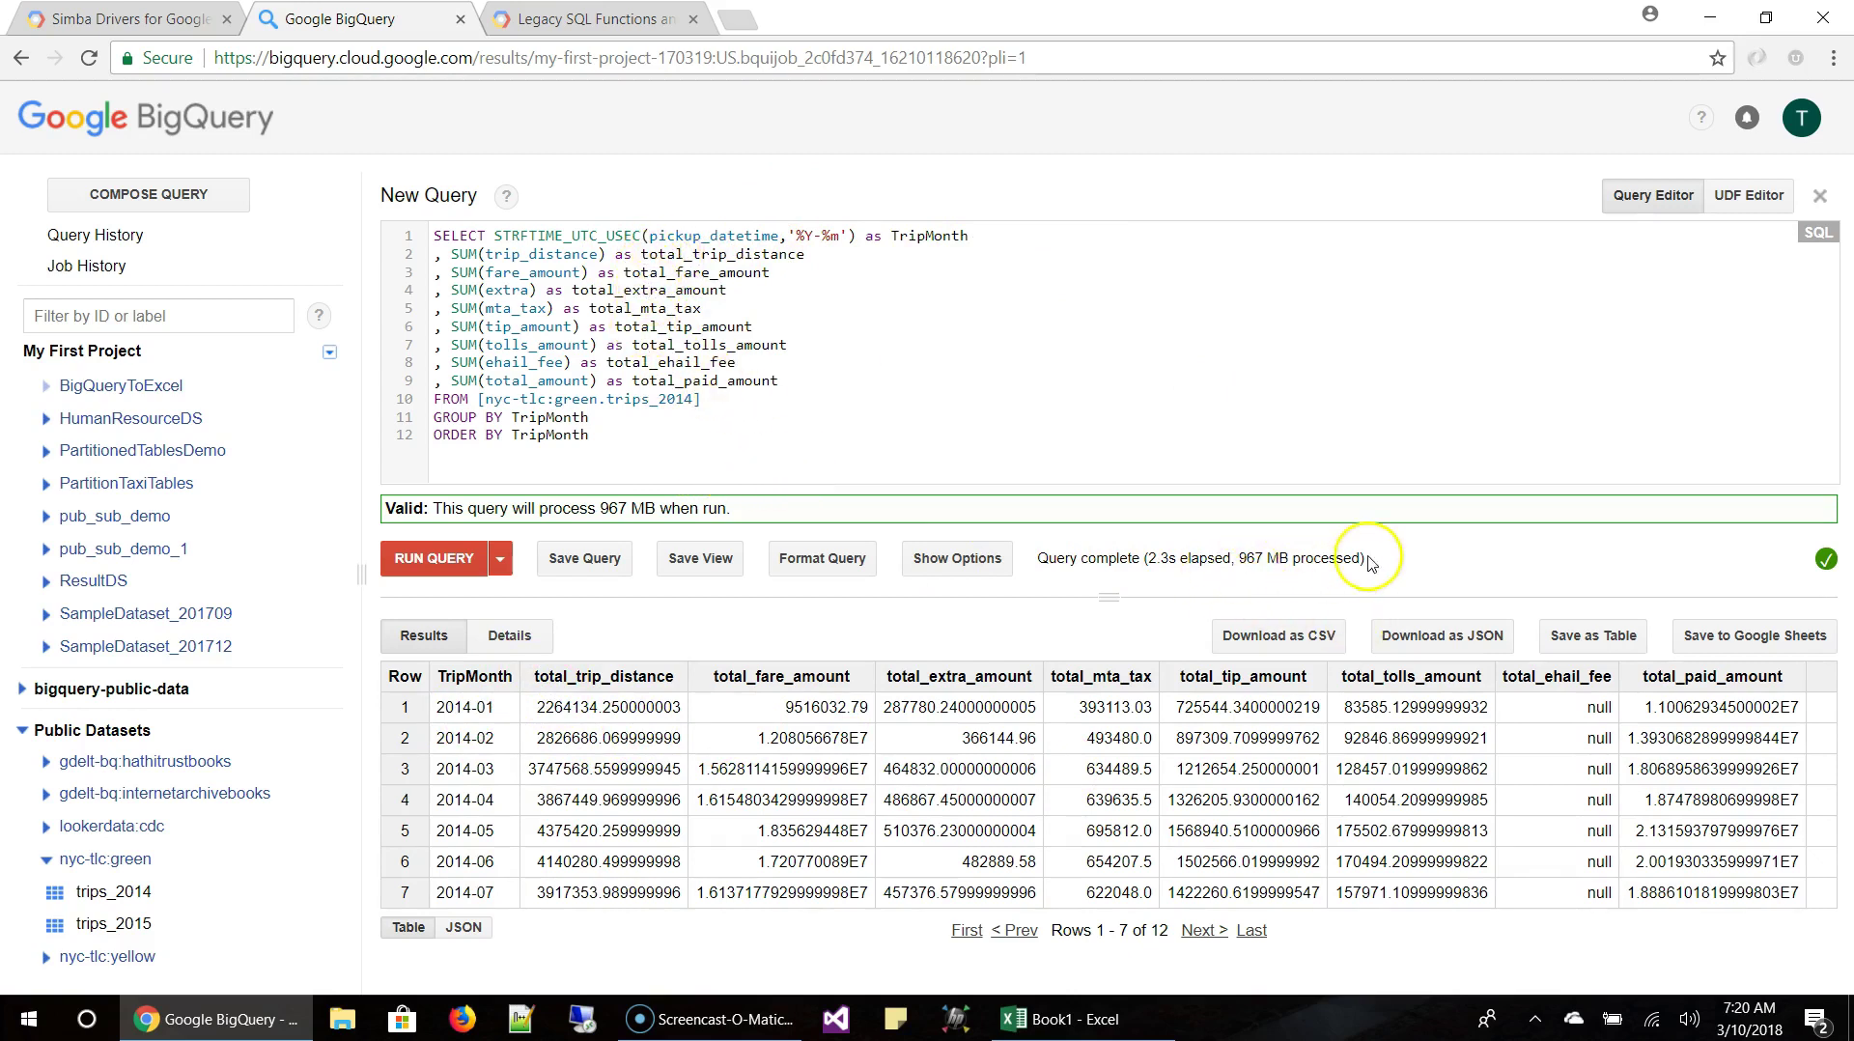
left_click_drag(1380, 558, 1053, 562)
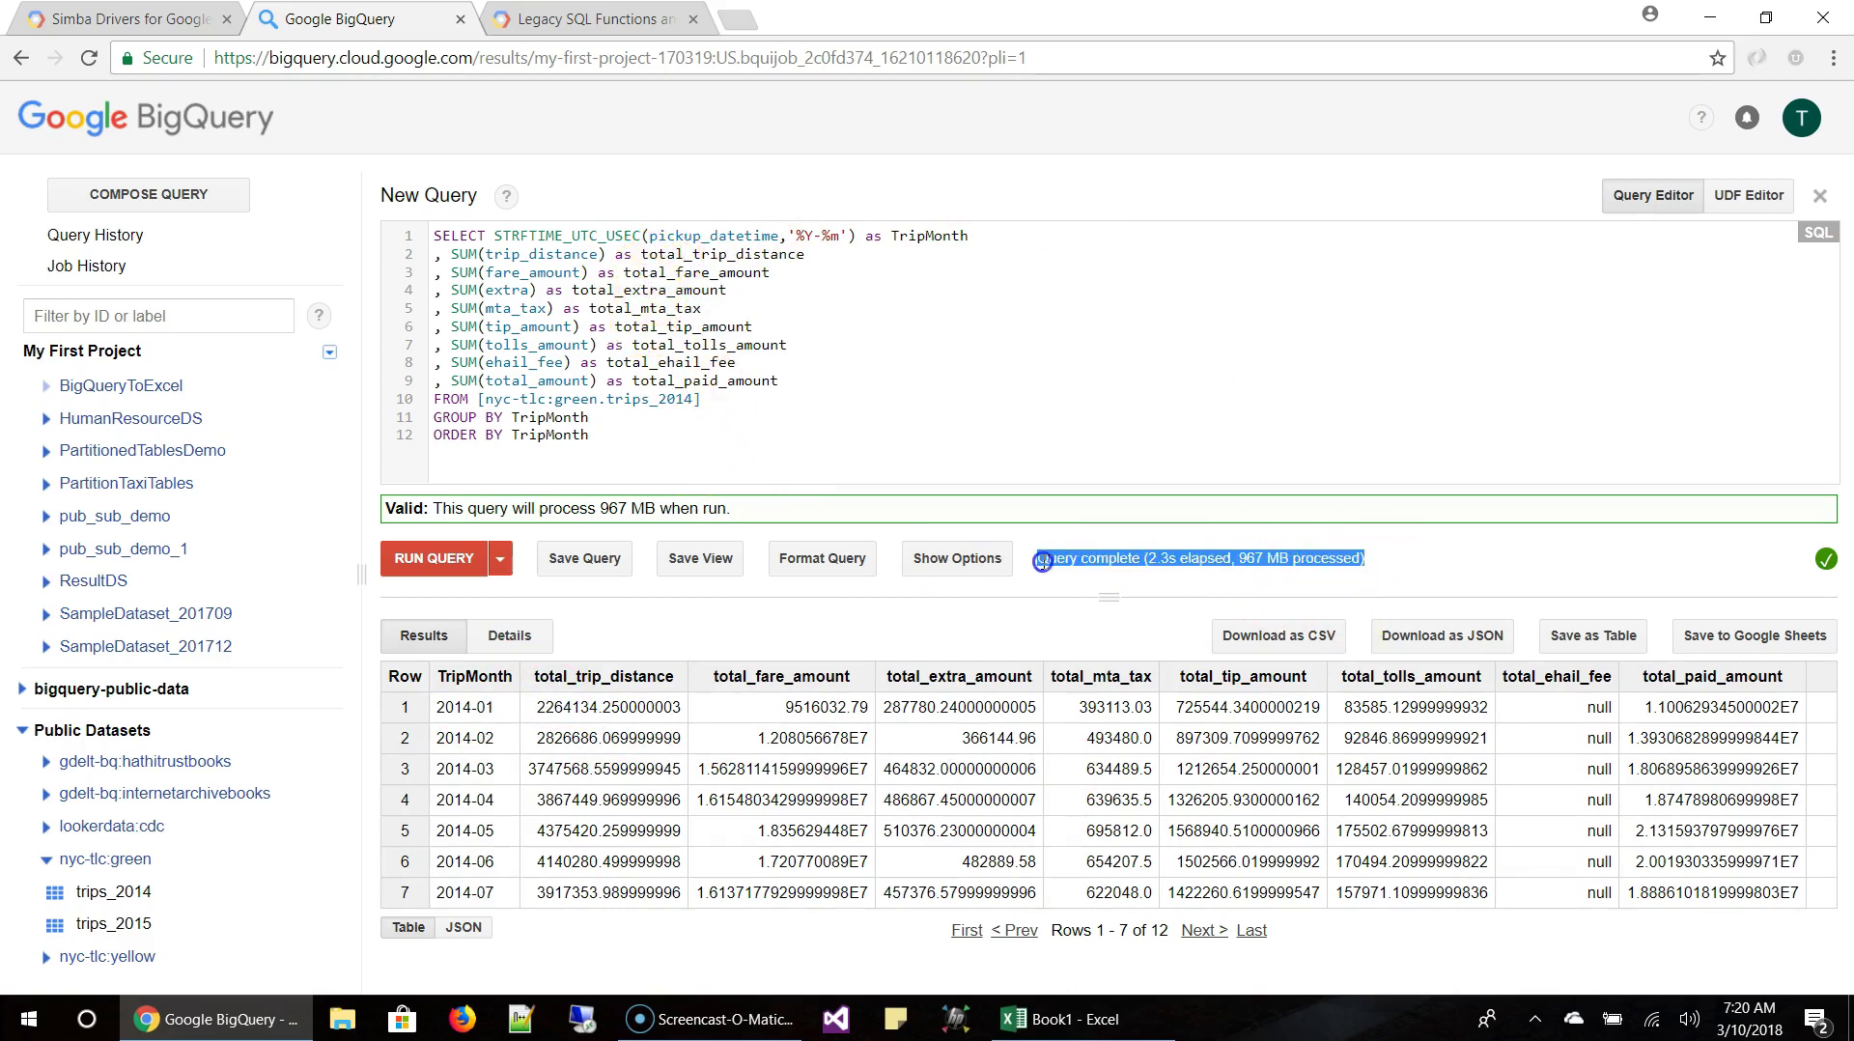
left_click(999, 381)
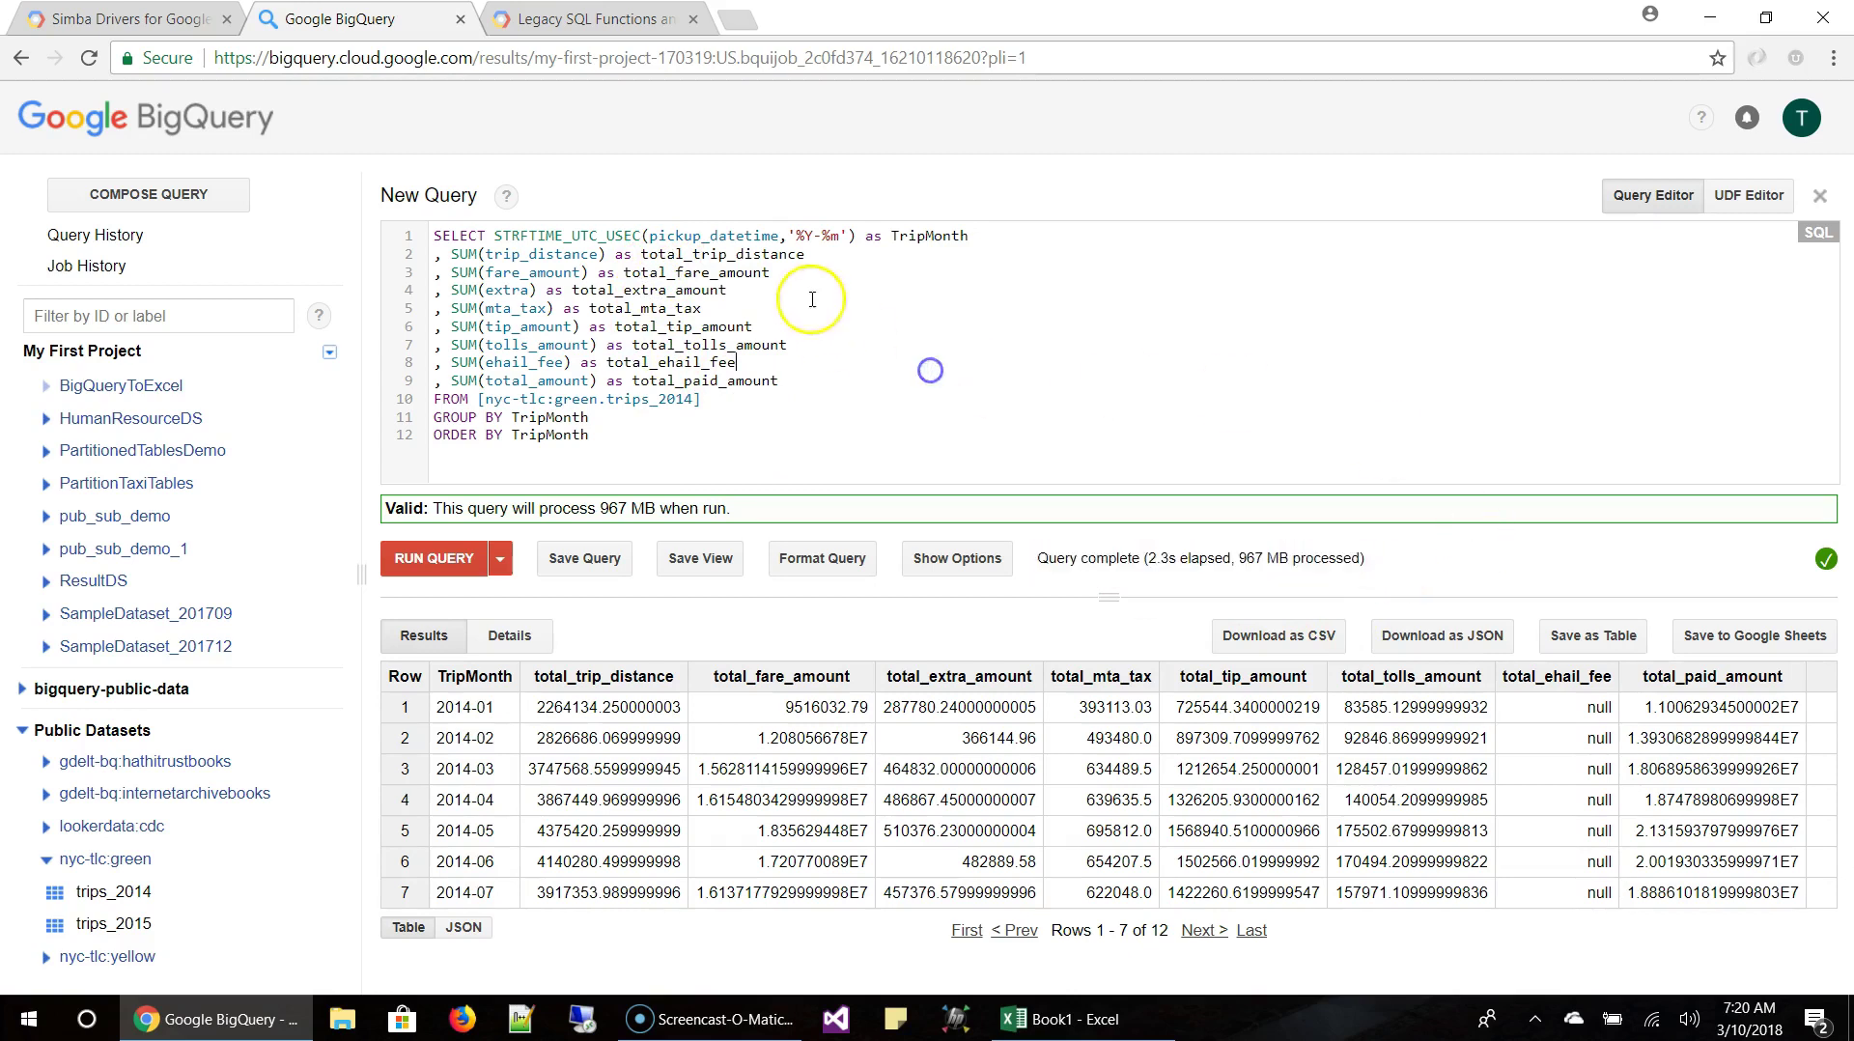
double_click(677, 274)
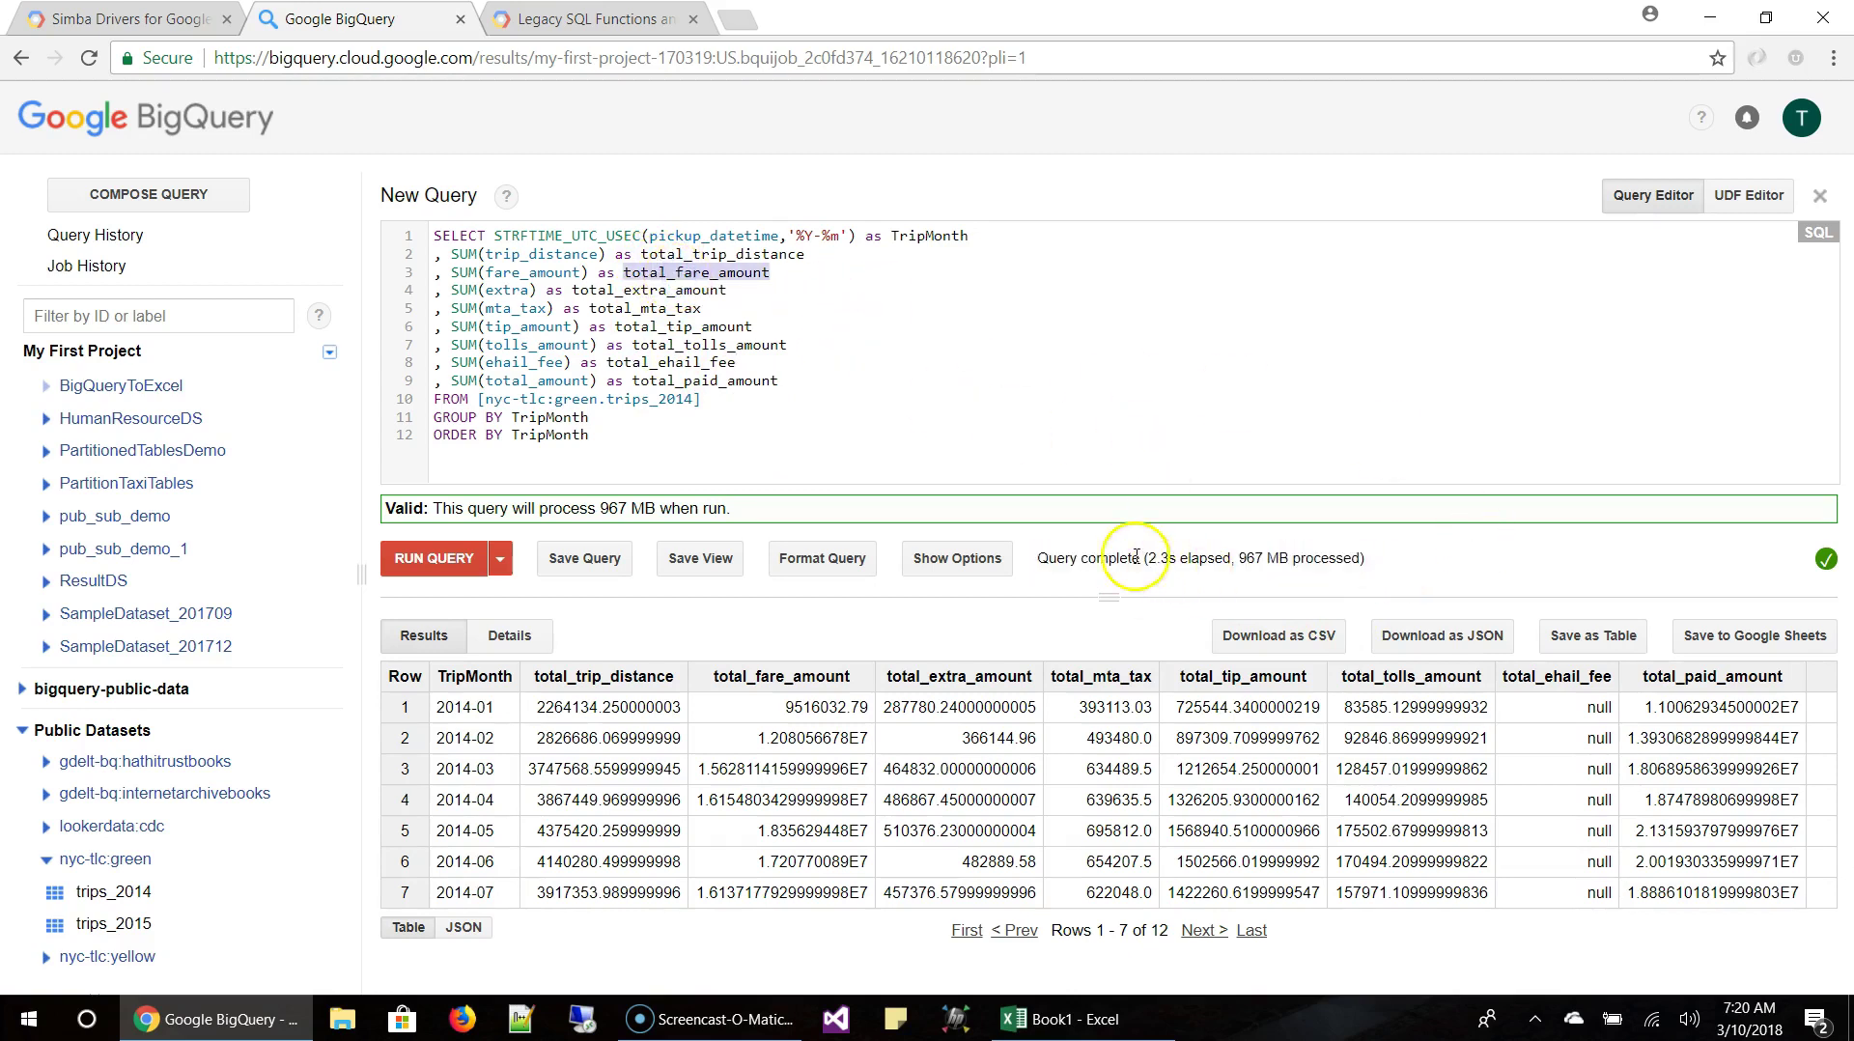
left_click_drag(1045, 557, 1287, 560)
left_click(1296, 403)
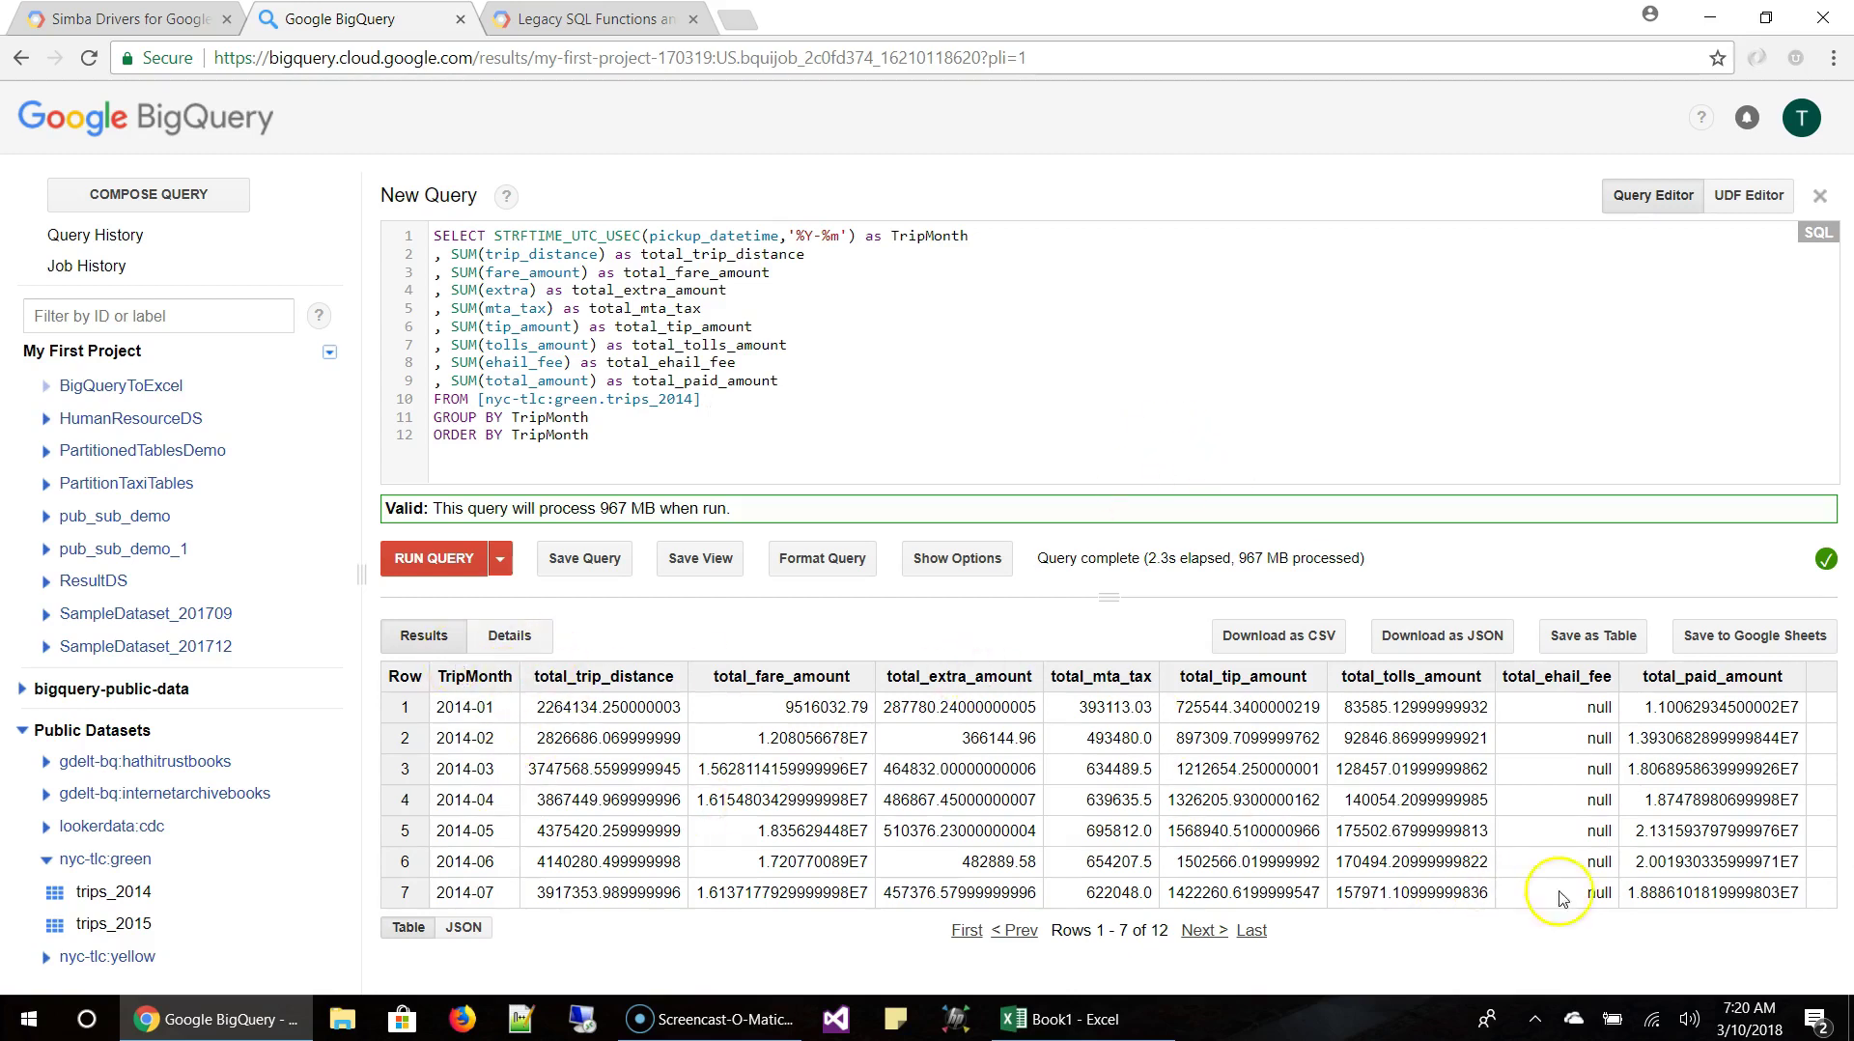
Set the query's destination table to BigQueryToExcel.Trips_Summary in my-first-project-170319.
left_click(1207, 931)
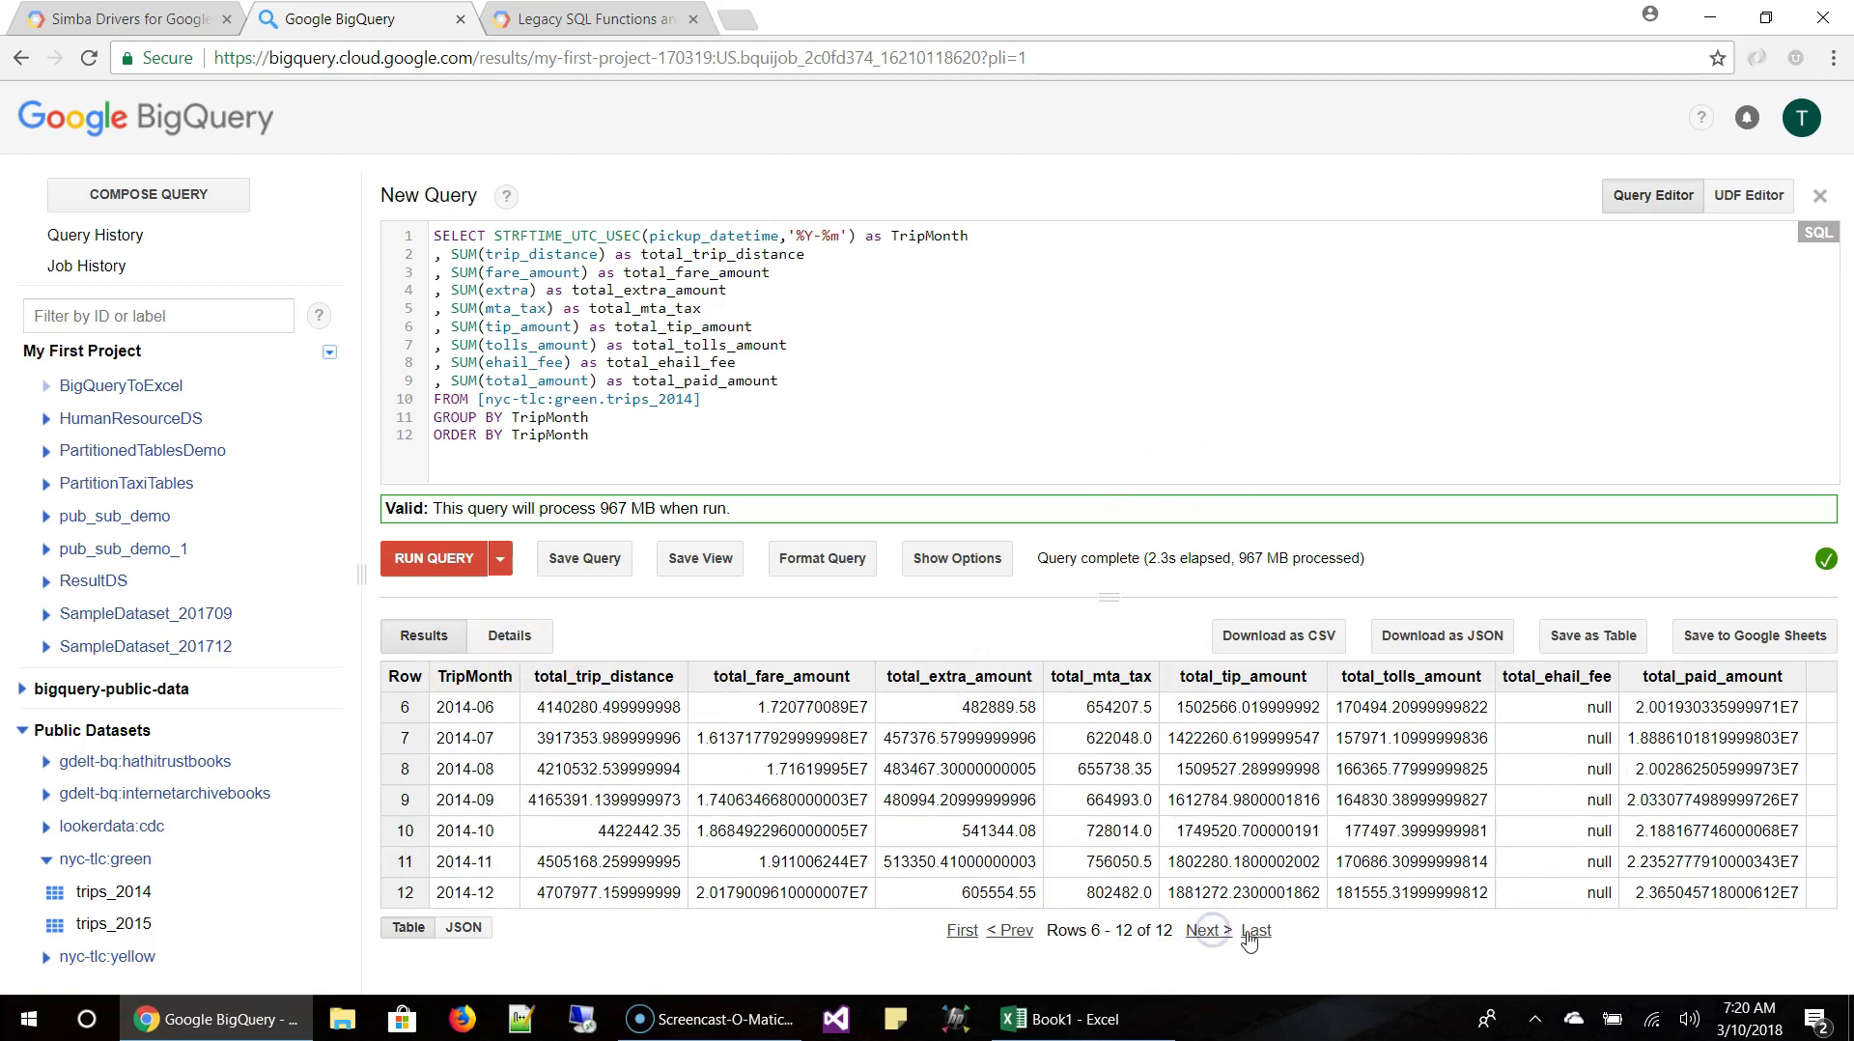
left_click_drag(1111, 604, 1116, 547)
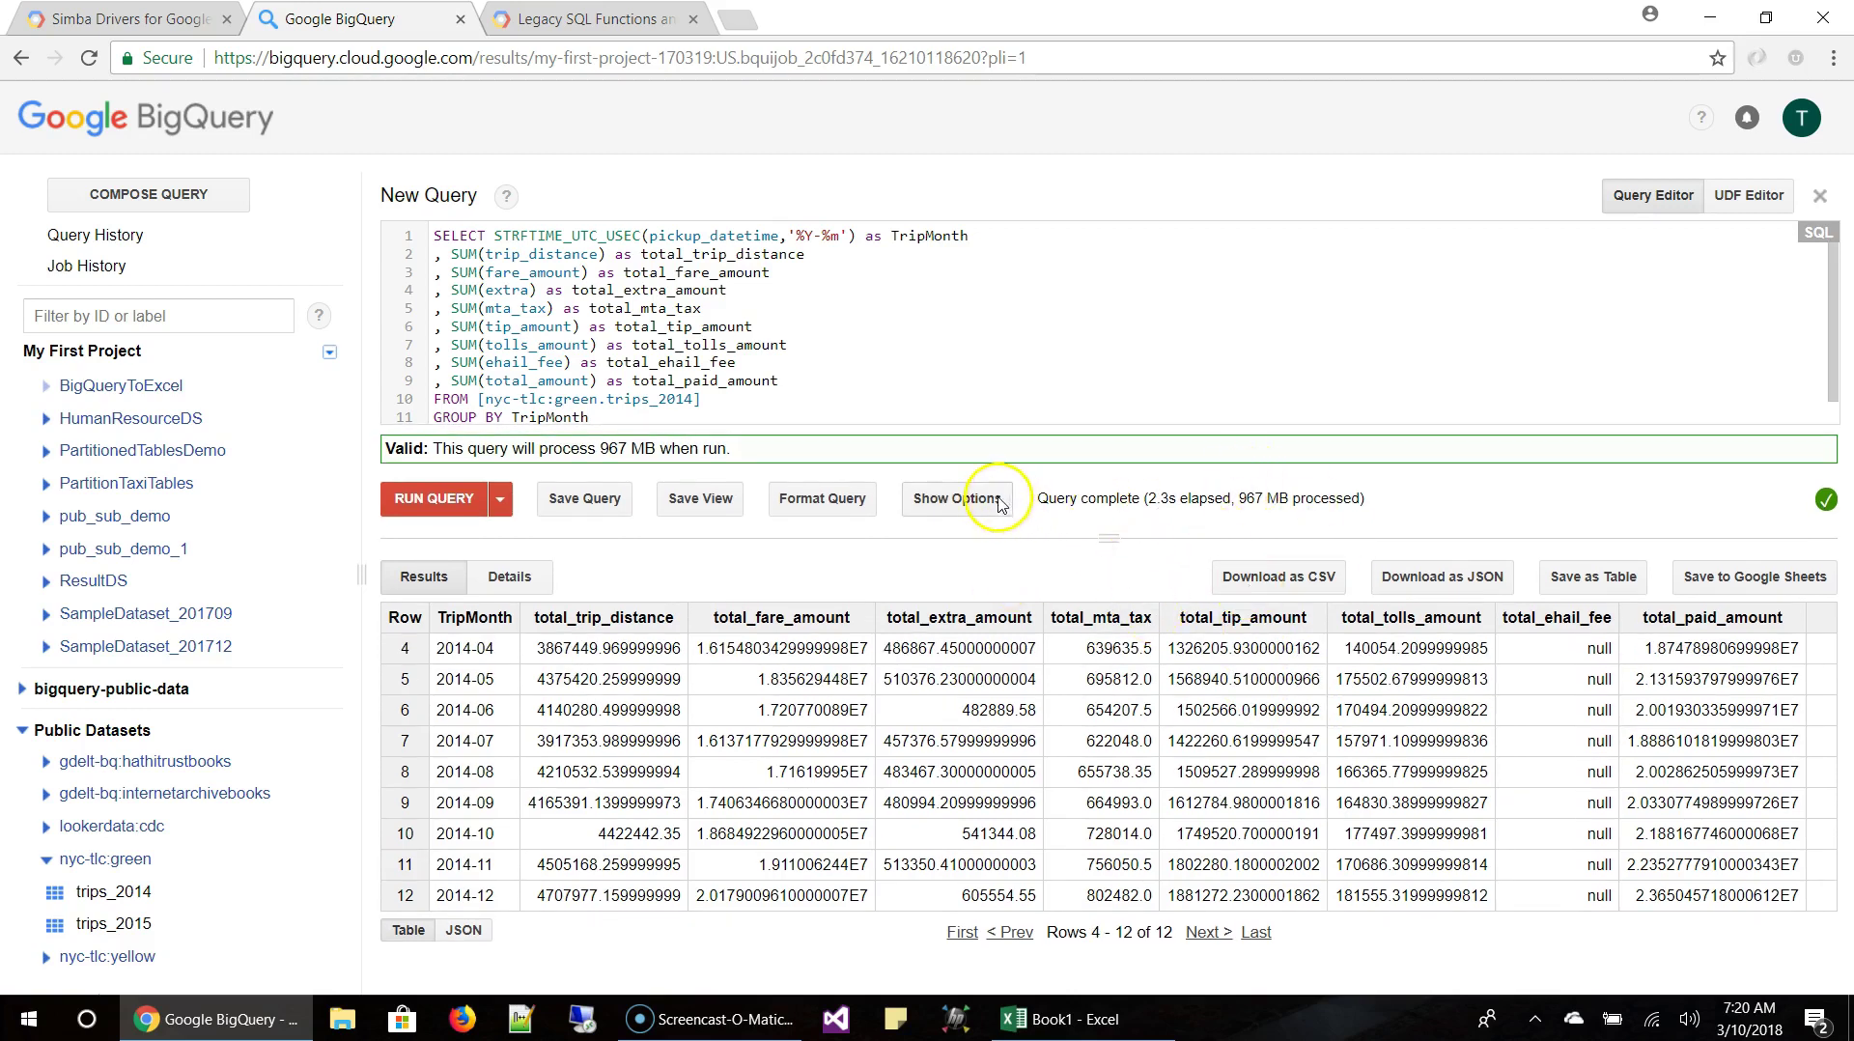
mouse_move(155, 388)
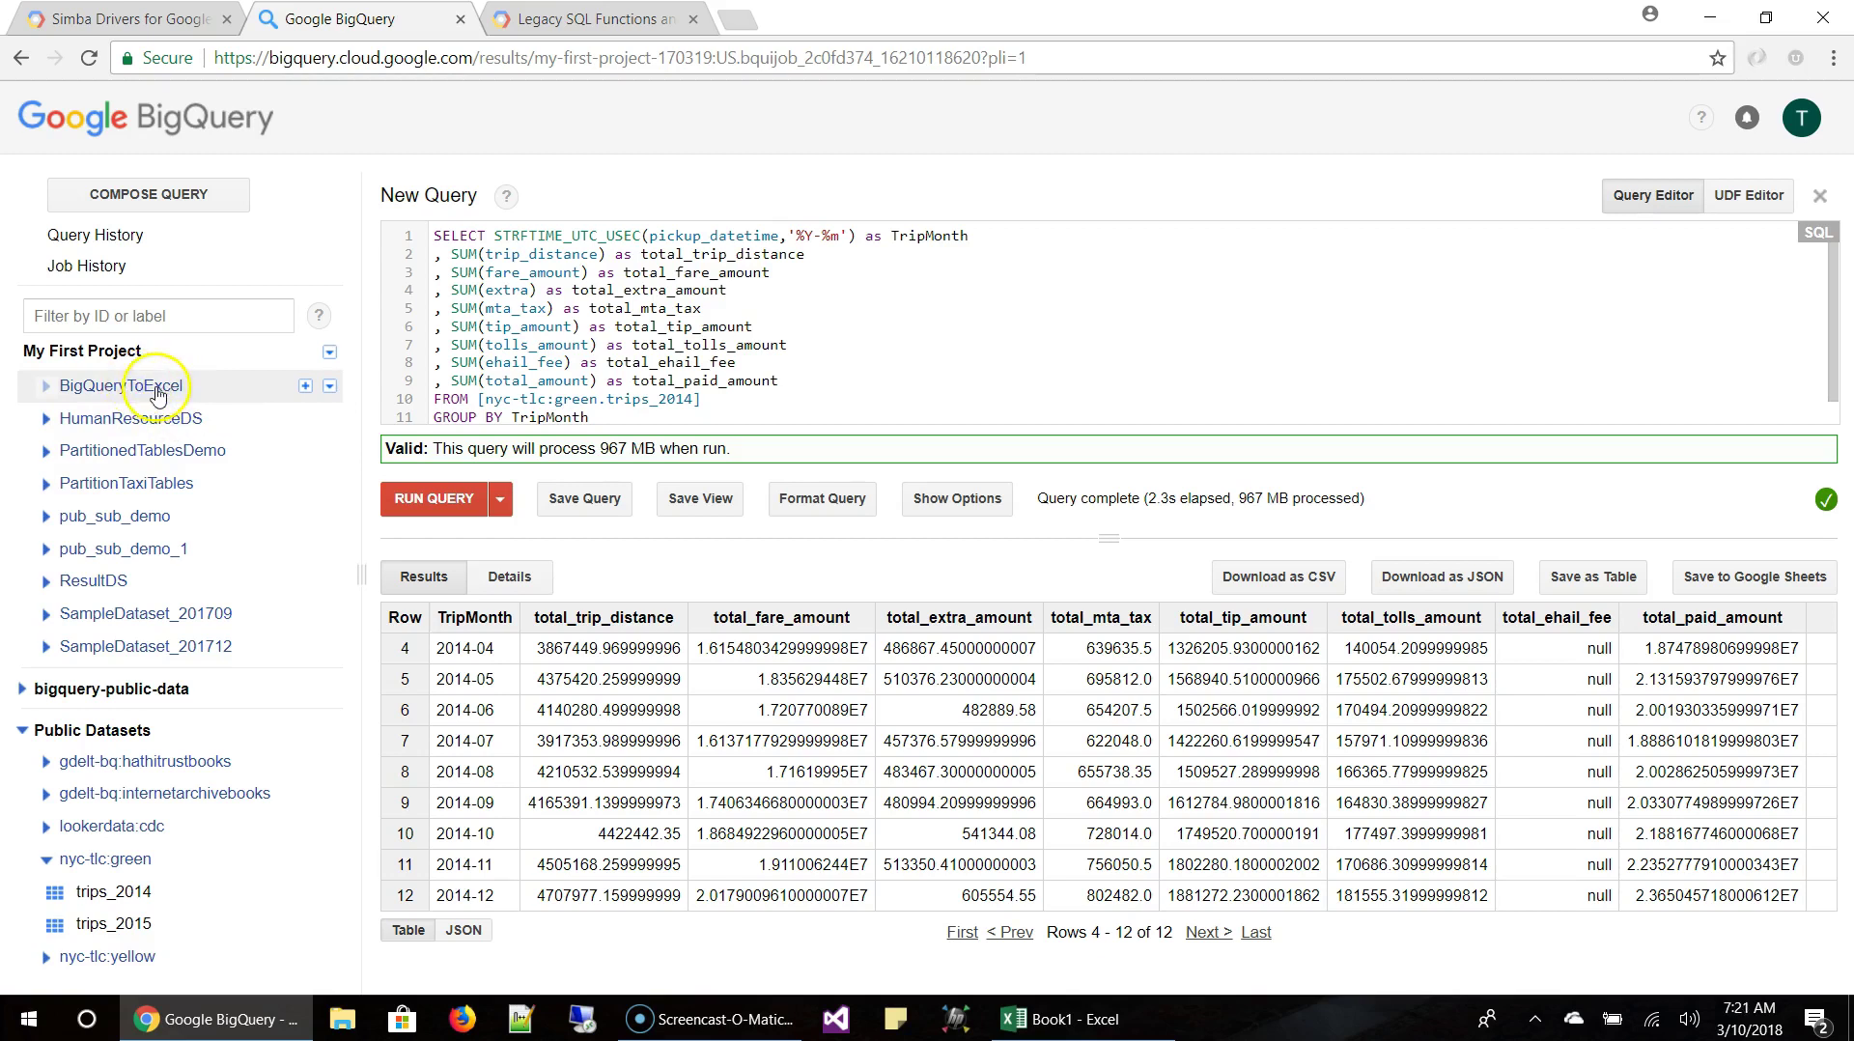
left_click(946, 501)
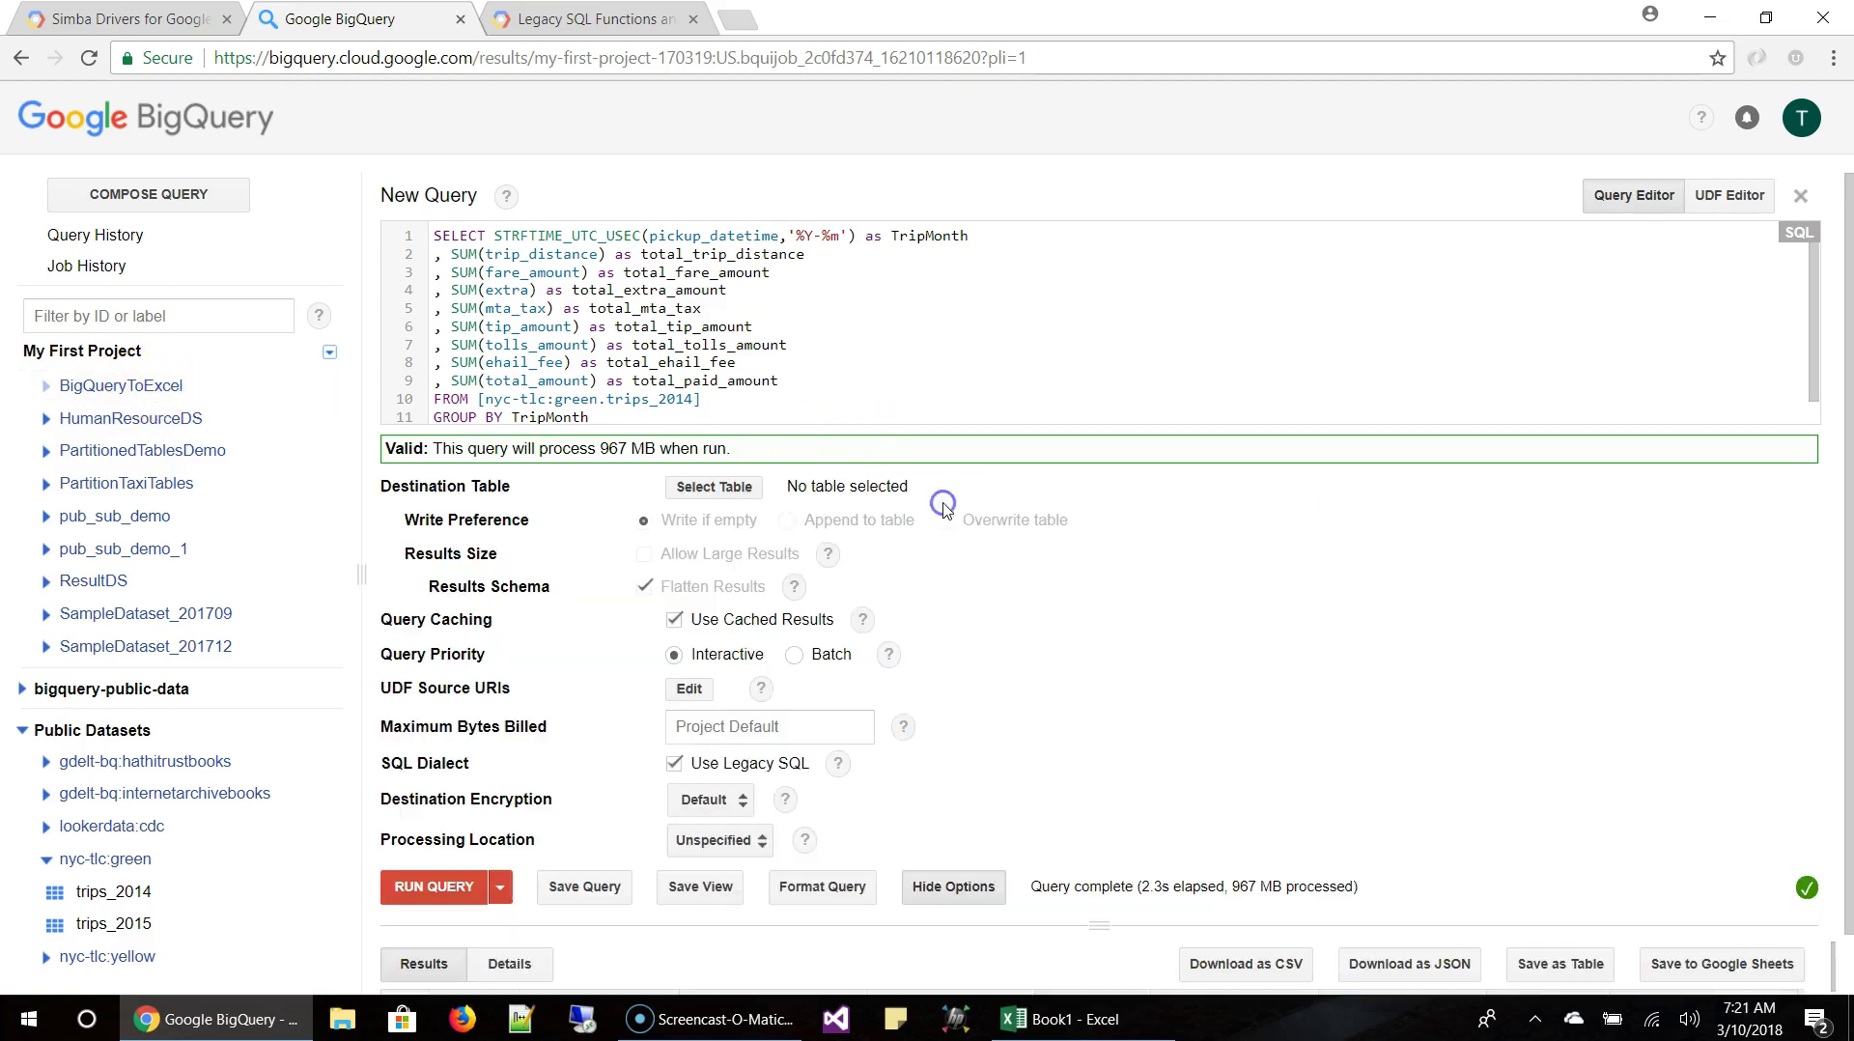
left_click(755, 490)
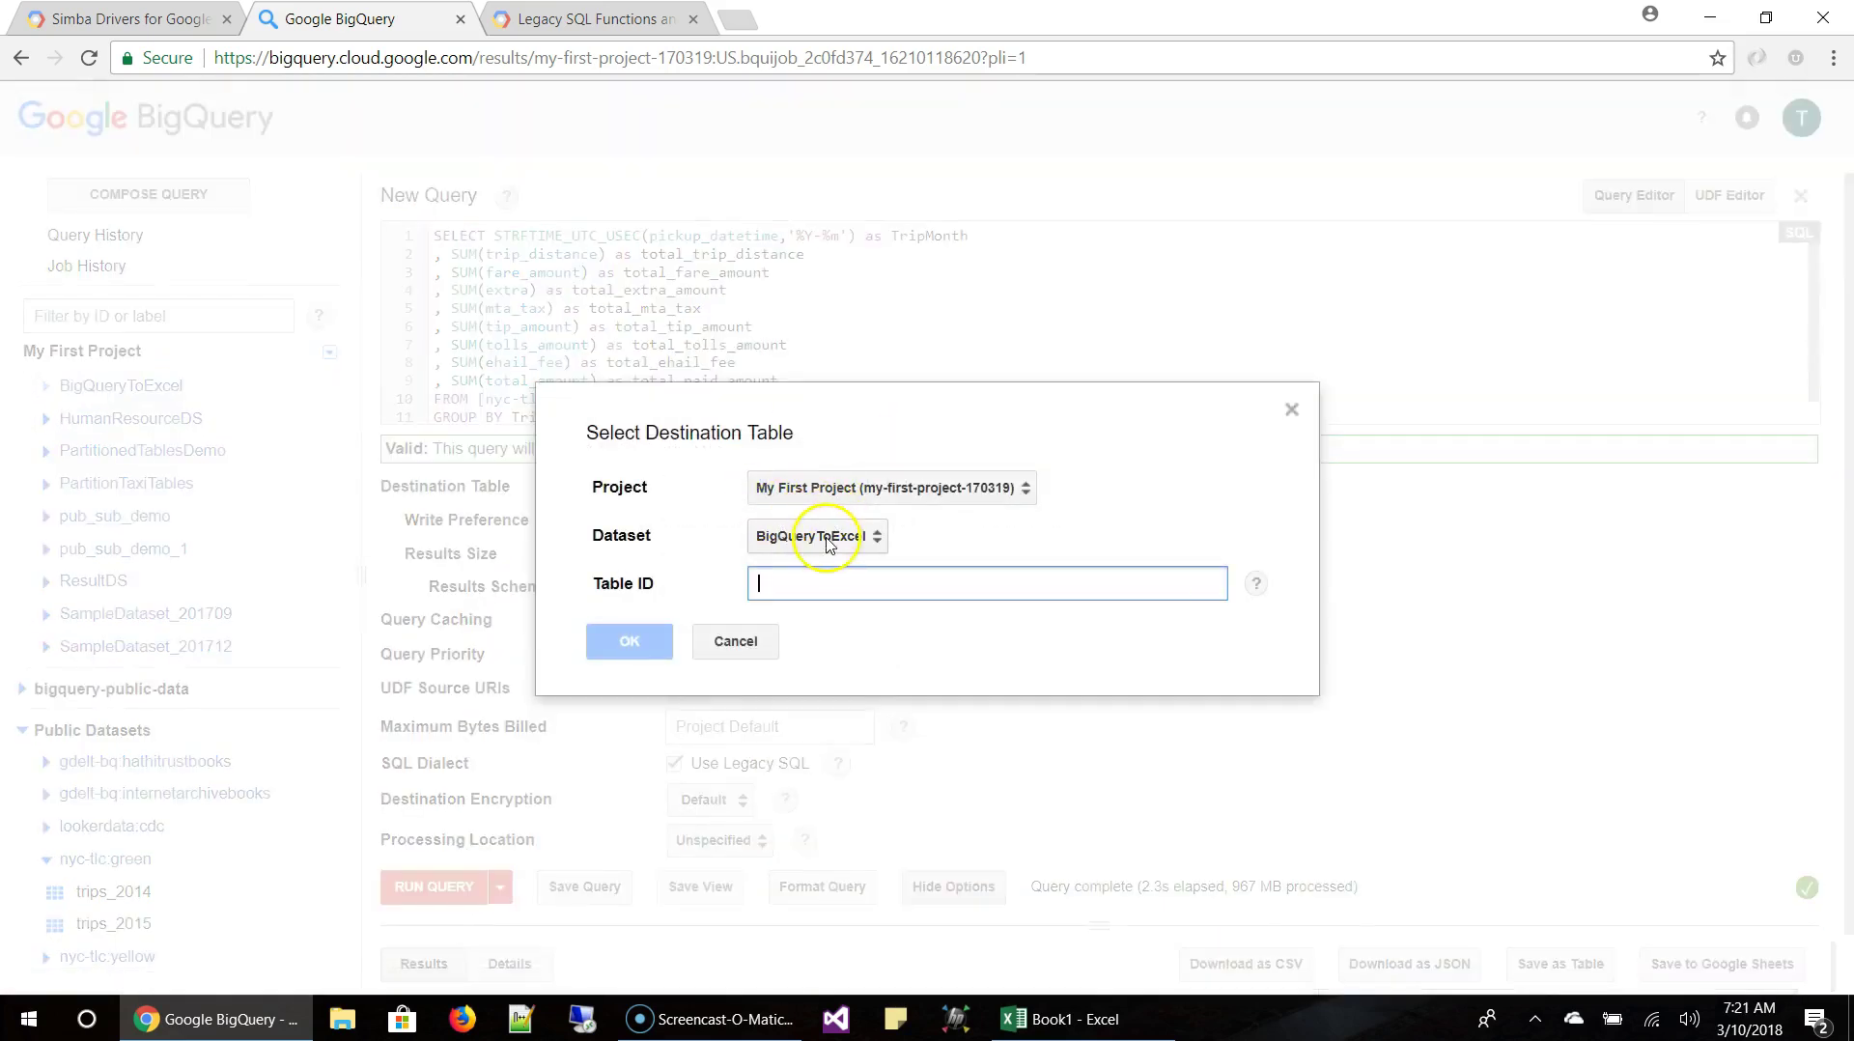
left_click(840, 580)
type("Trips_Summary")
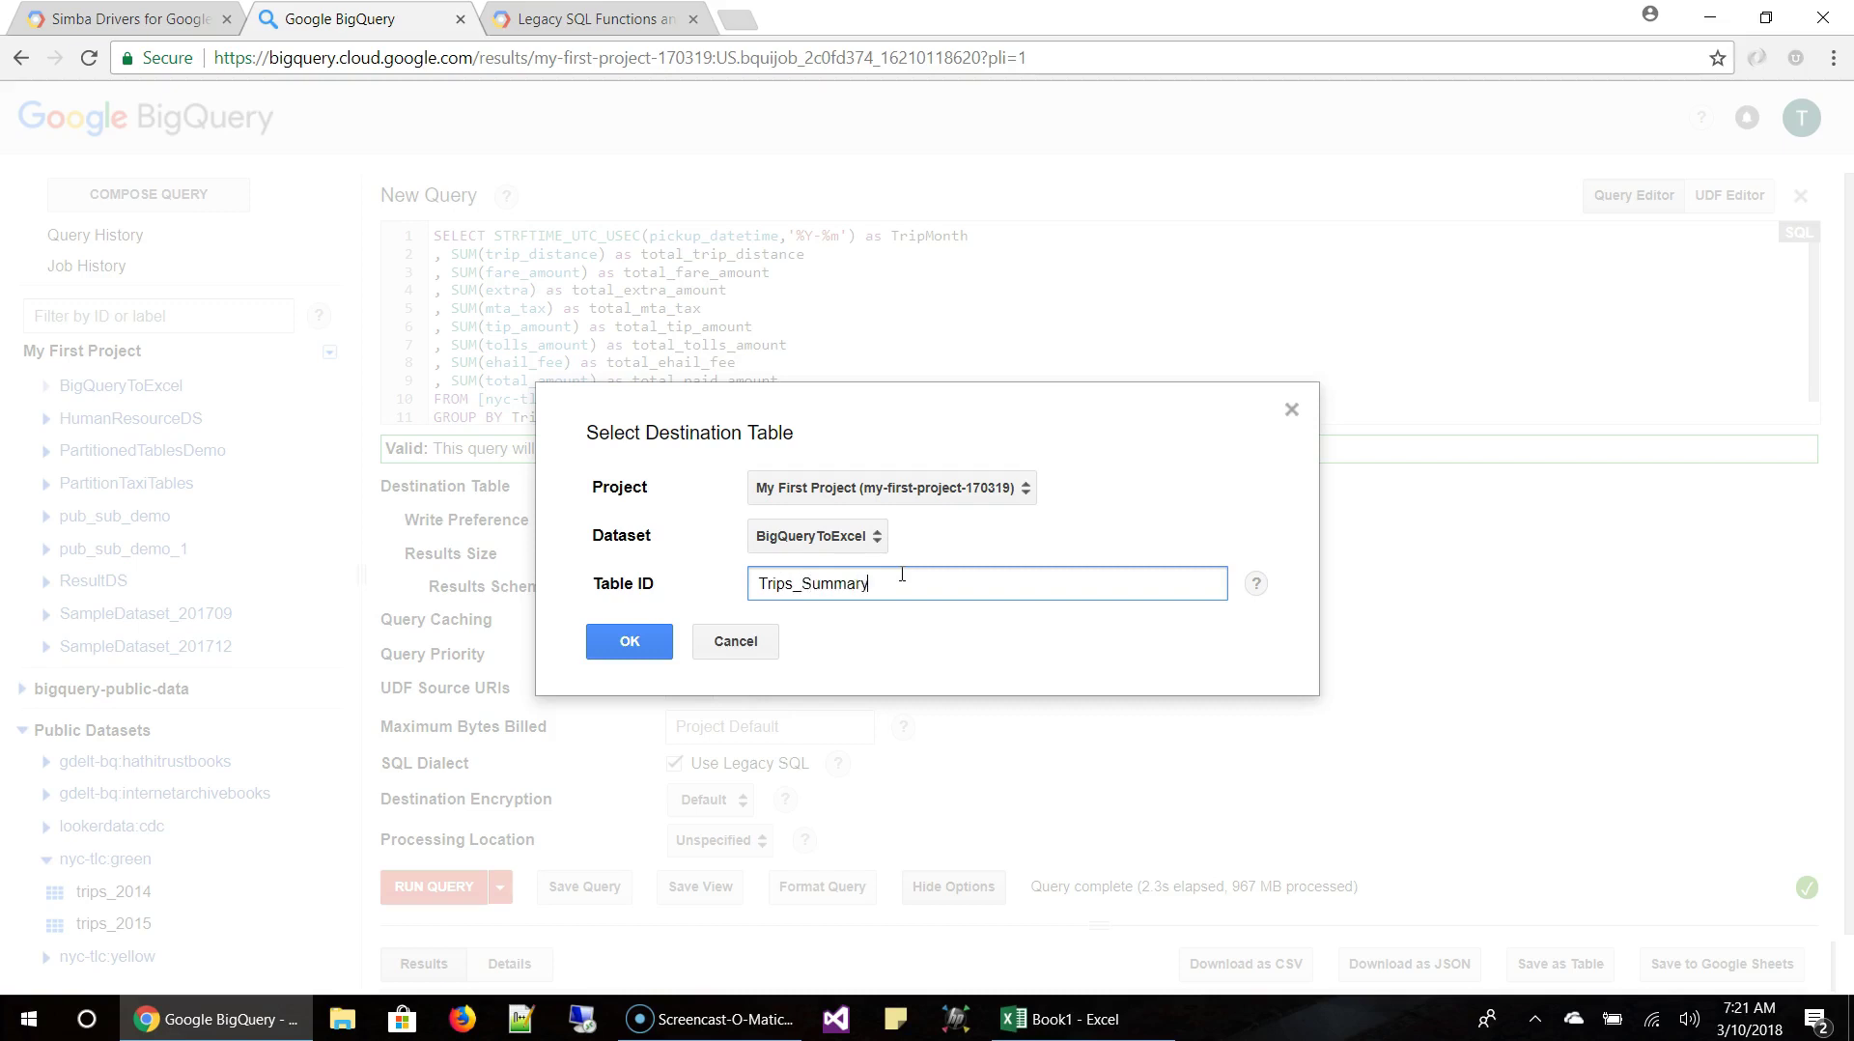
left_click(610, 643)
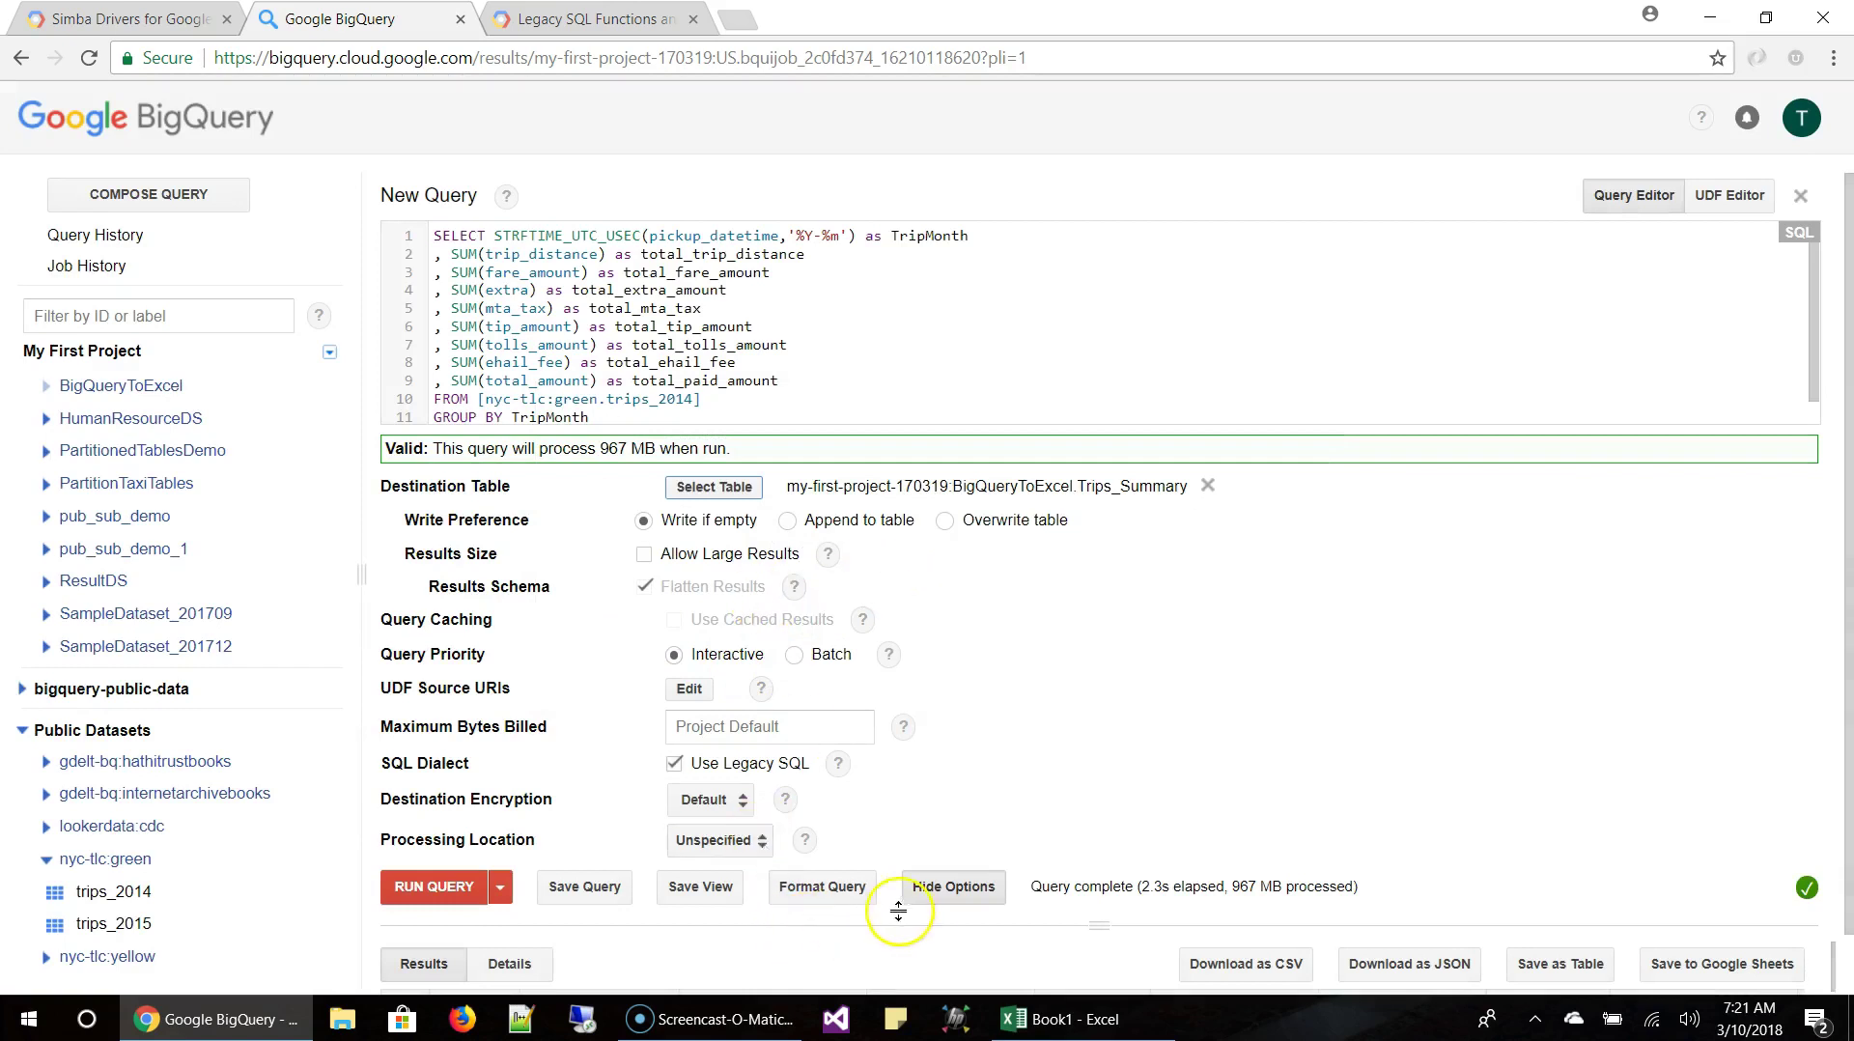
left_click(954, 887)
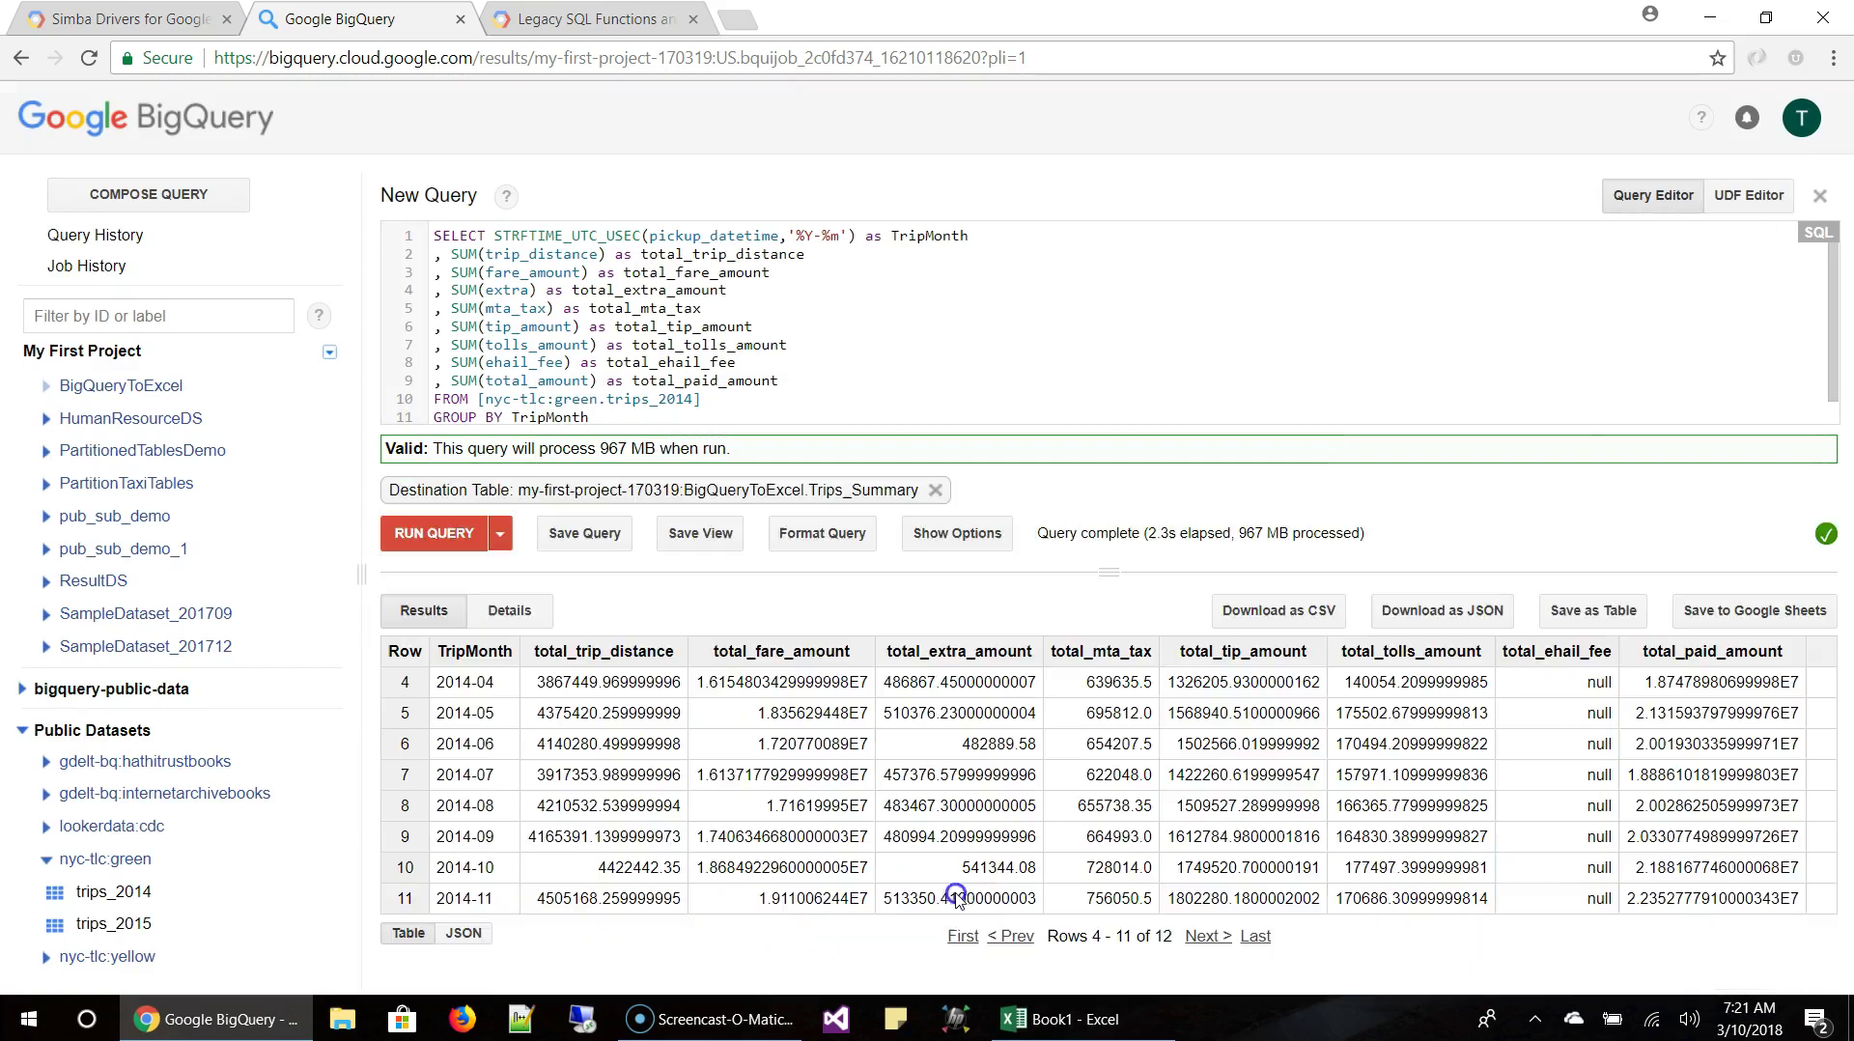
Run the monthly summary query and check Trips_Summary's size and row count in Details.
left_click(432, 539)
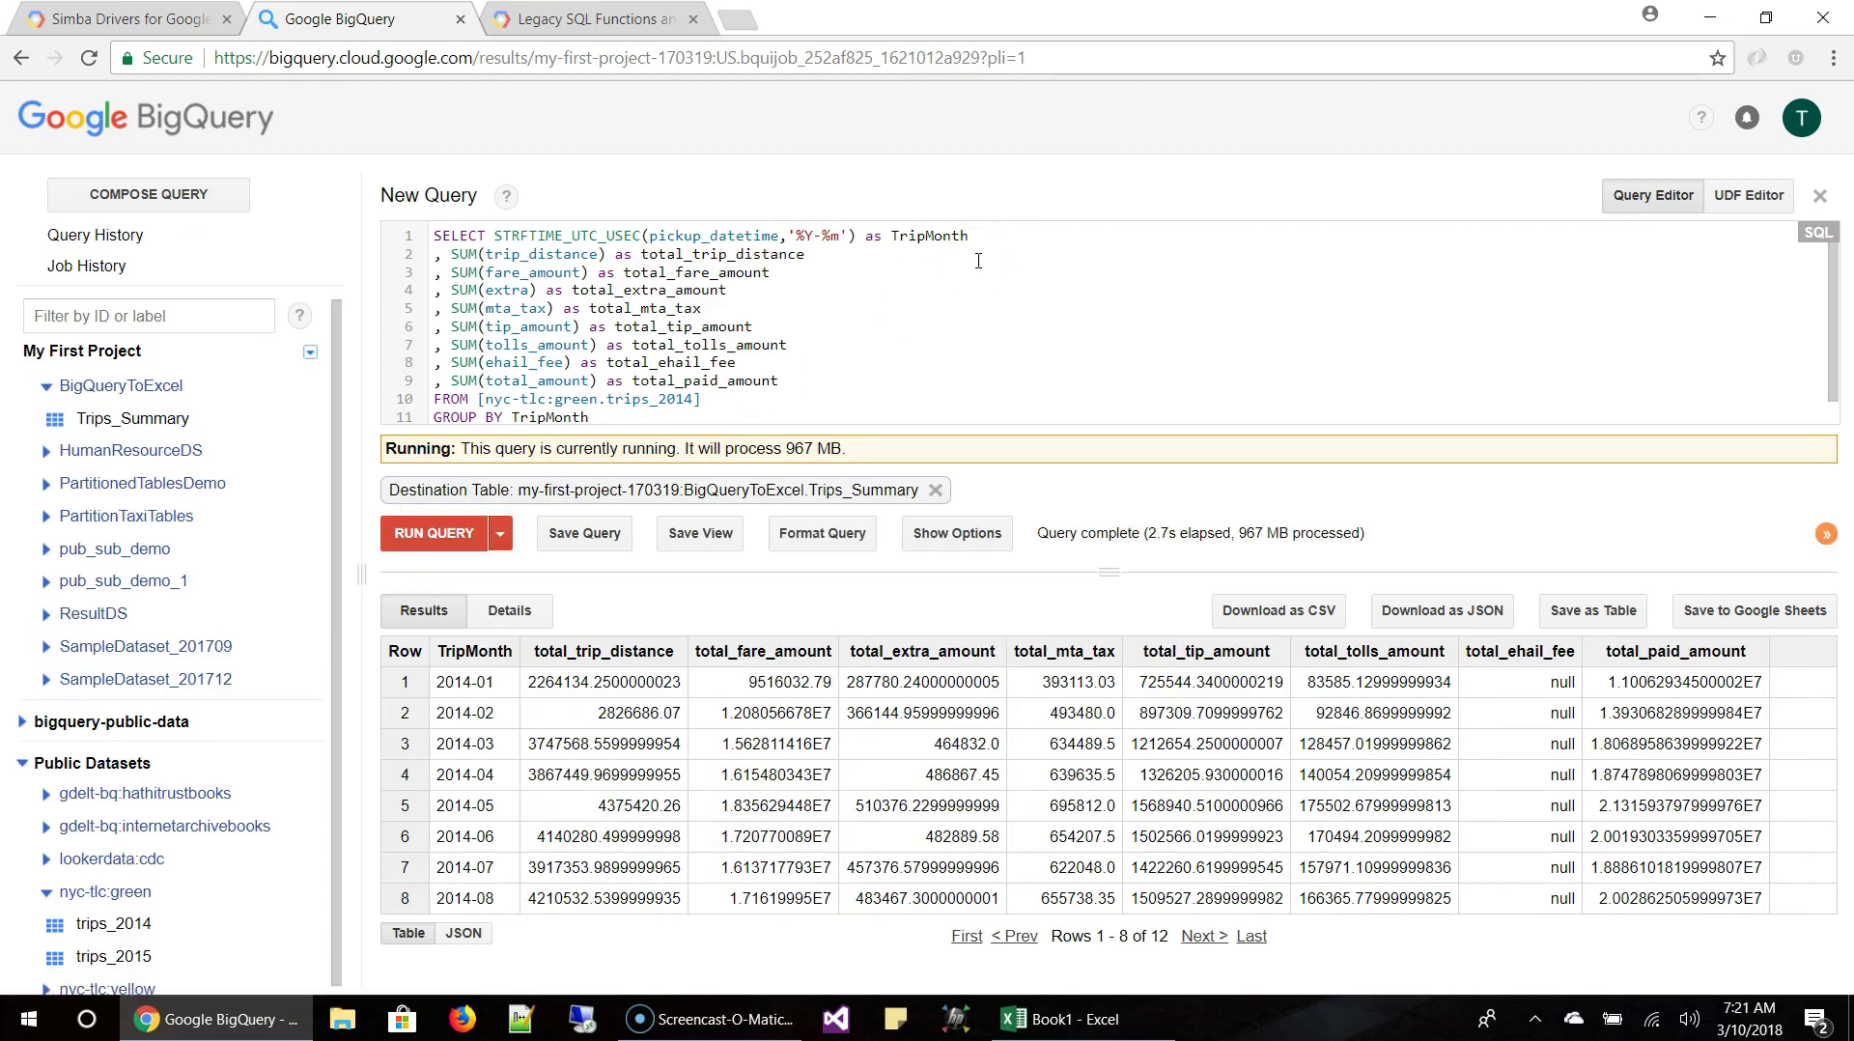
left_click(1146, 532)
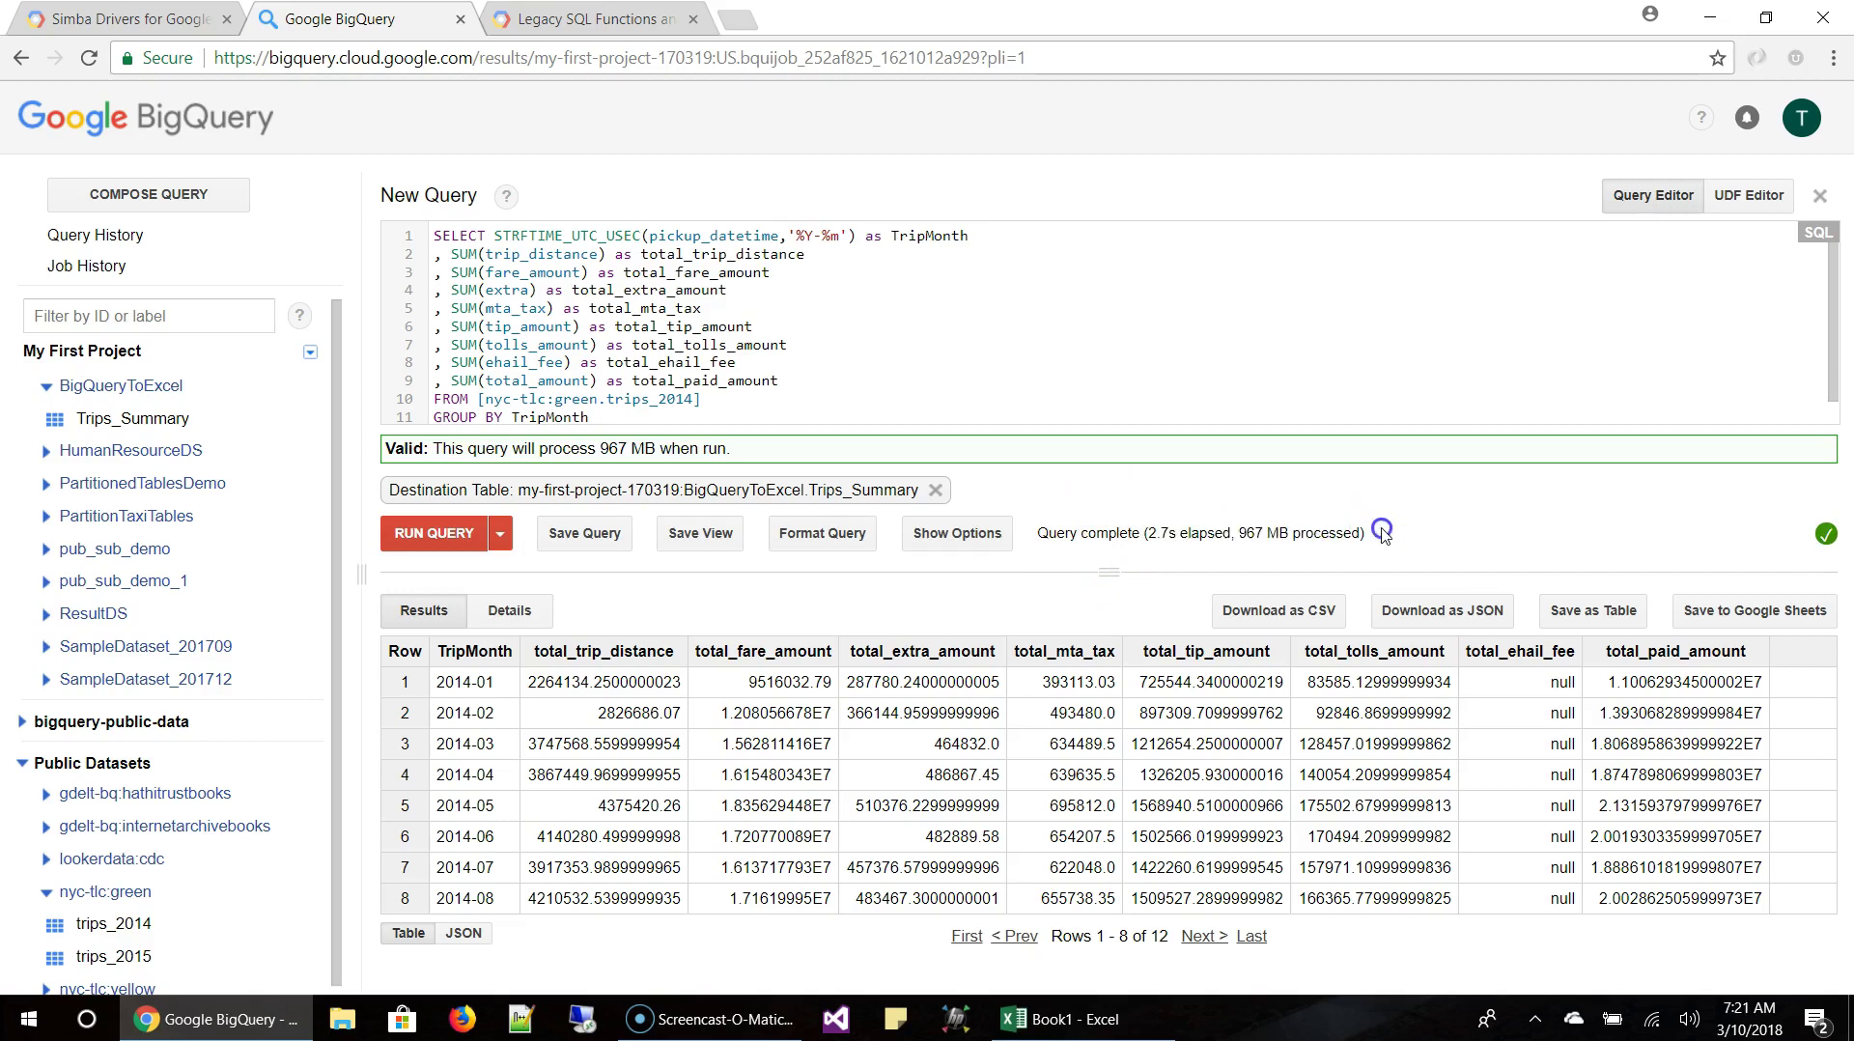
left_click(134, 418)
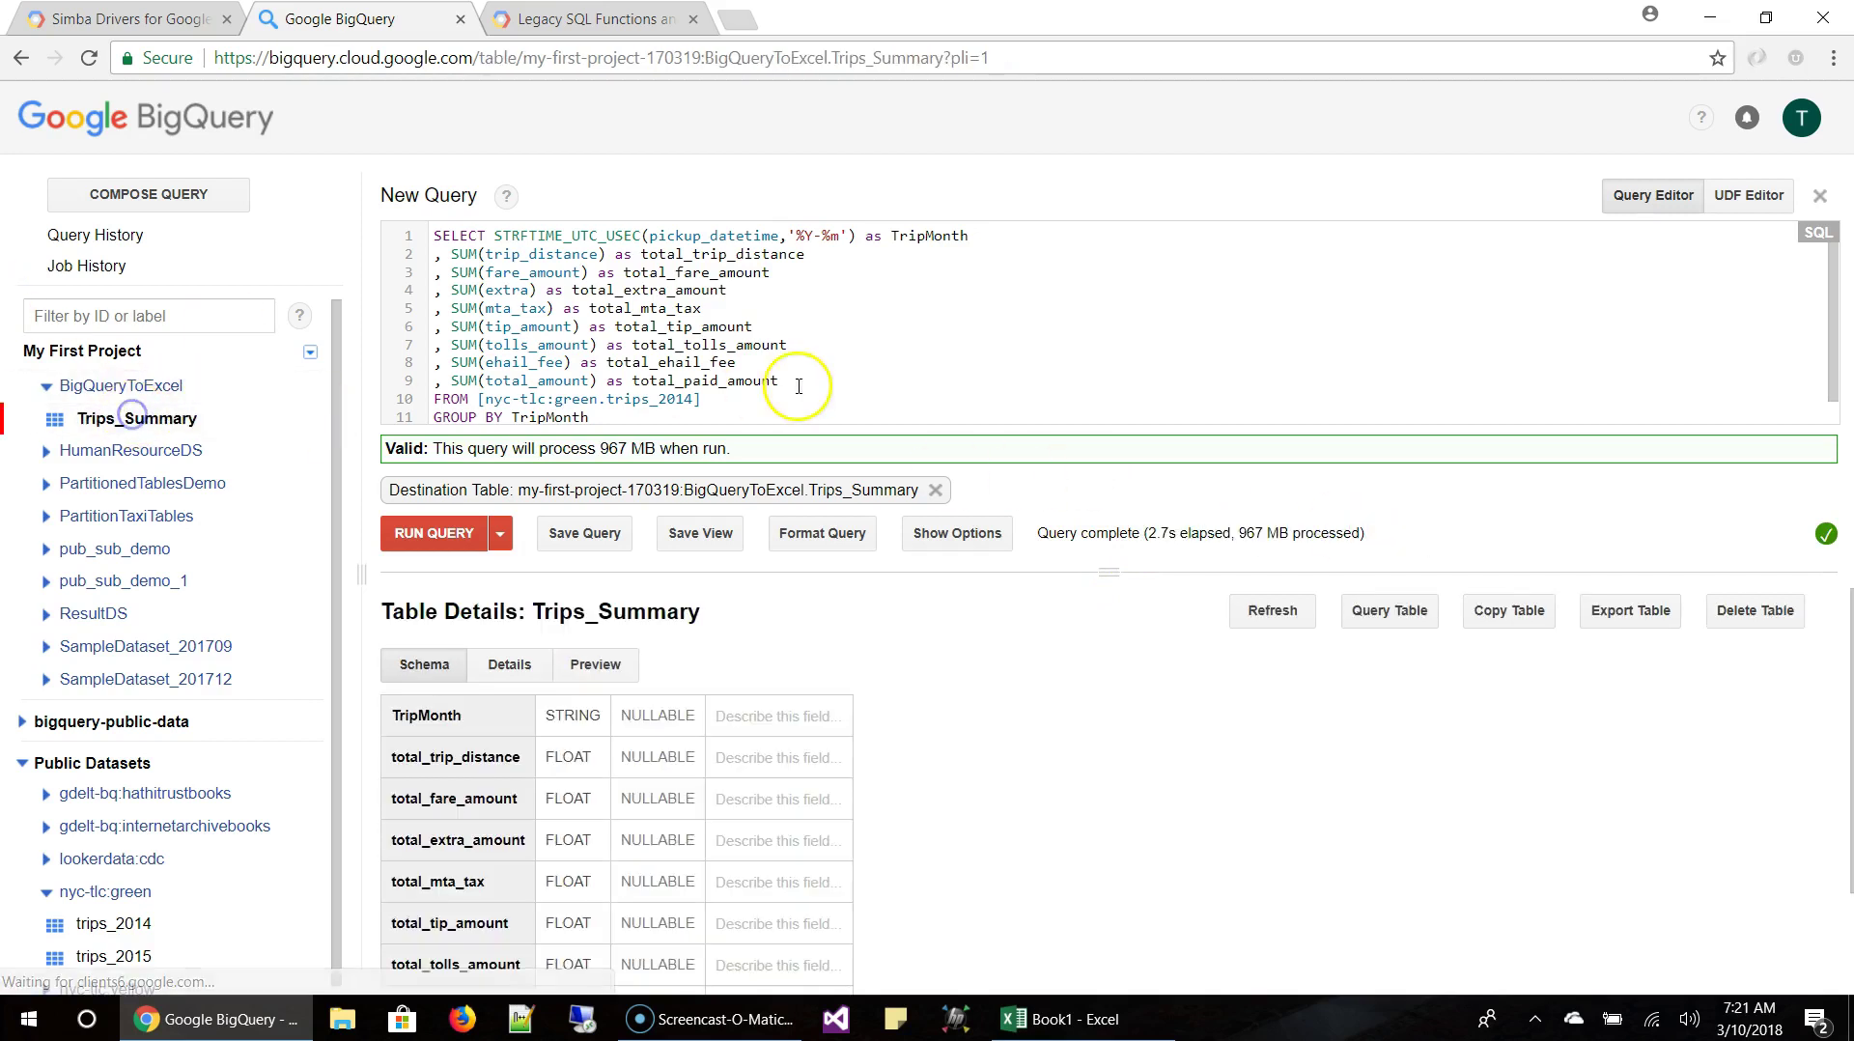
left_click(511, 667)
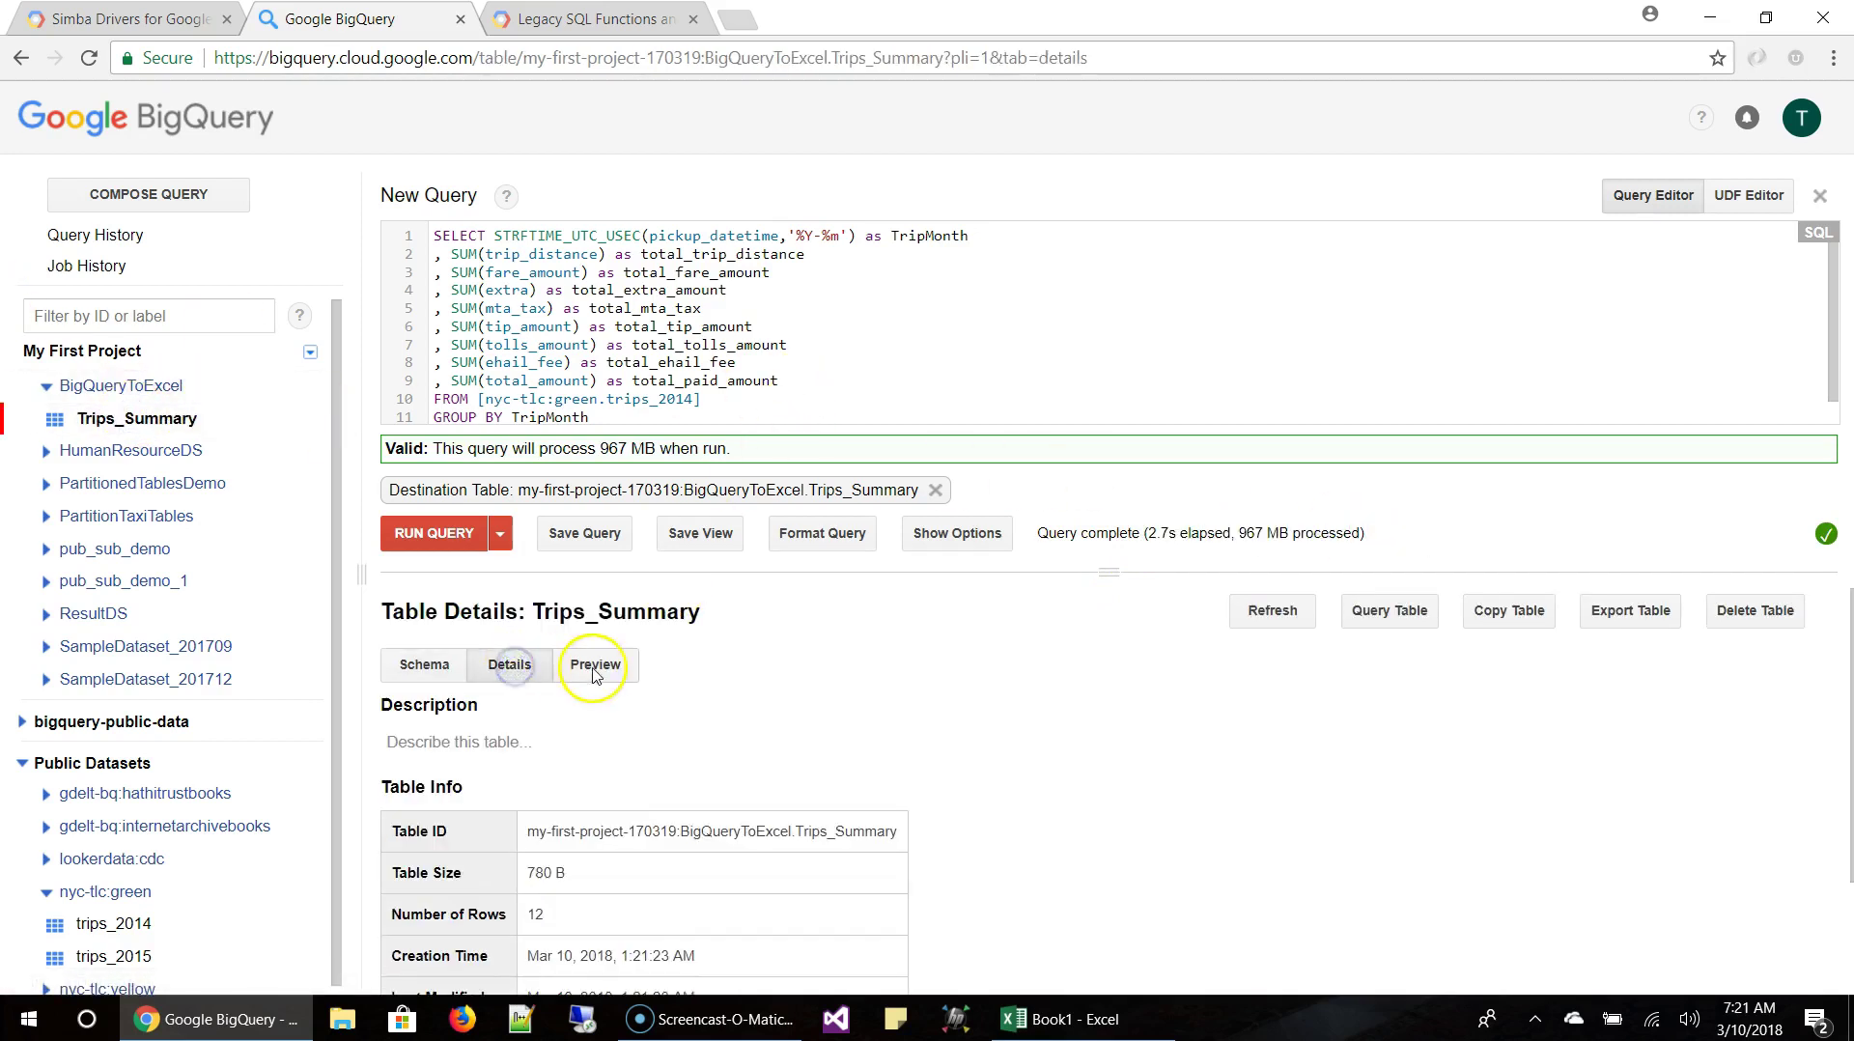
scroll(622, 828, "down", 1)
scroll(622, 829, "down", 1)
left_click_drag(529, 717, 566, 720)
scroll(658, 736, "up", 2)
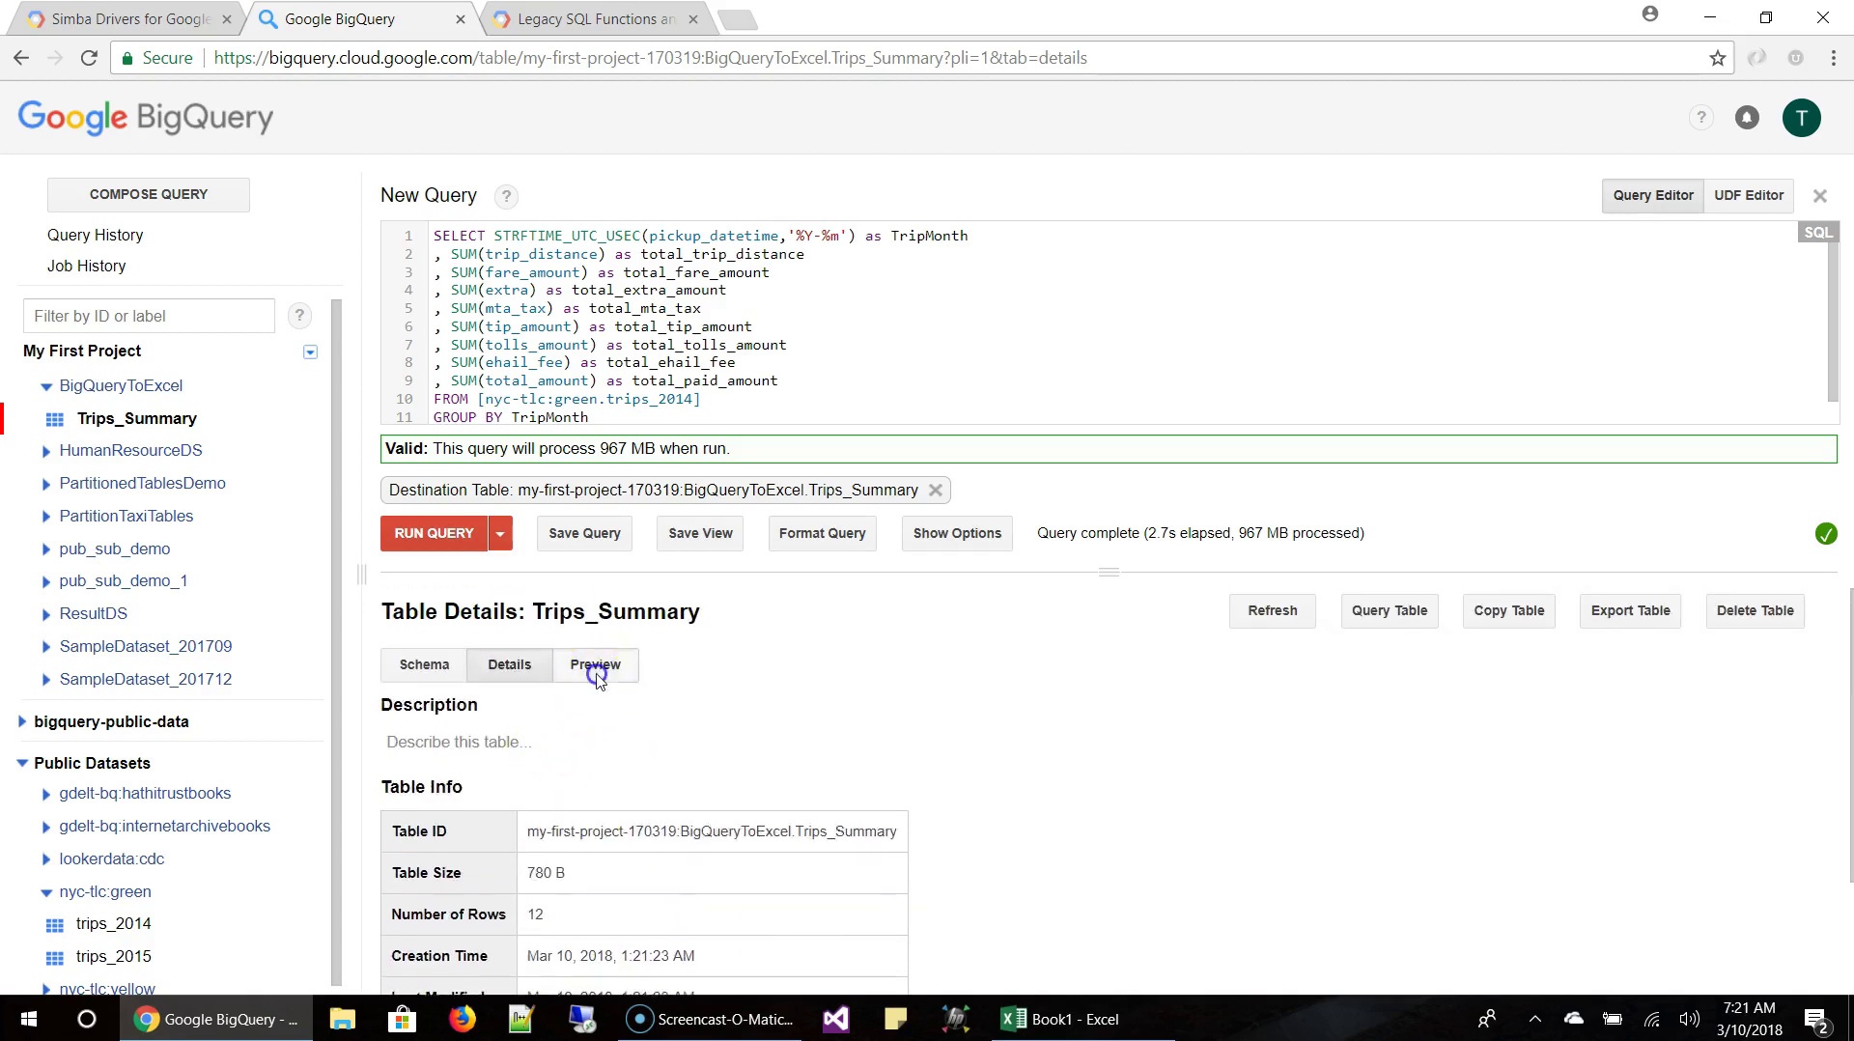
Page through the 12 Trips_Summary preview rows, then return to its column schema.
left_click(596, 665)
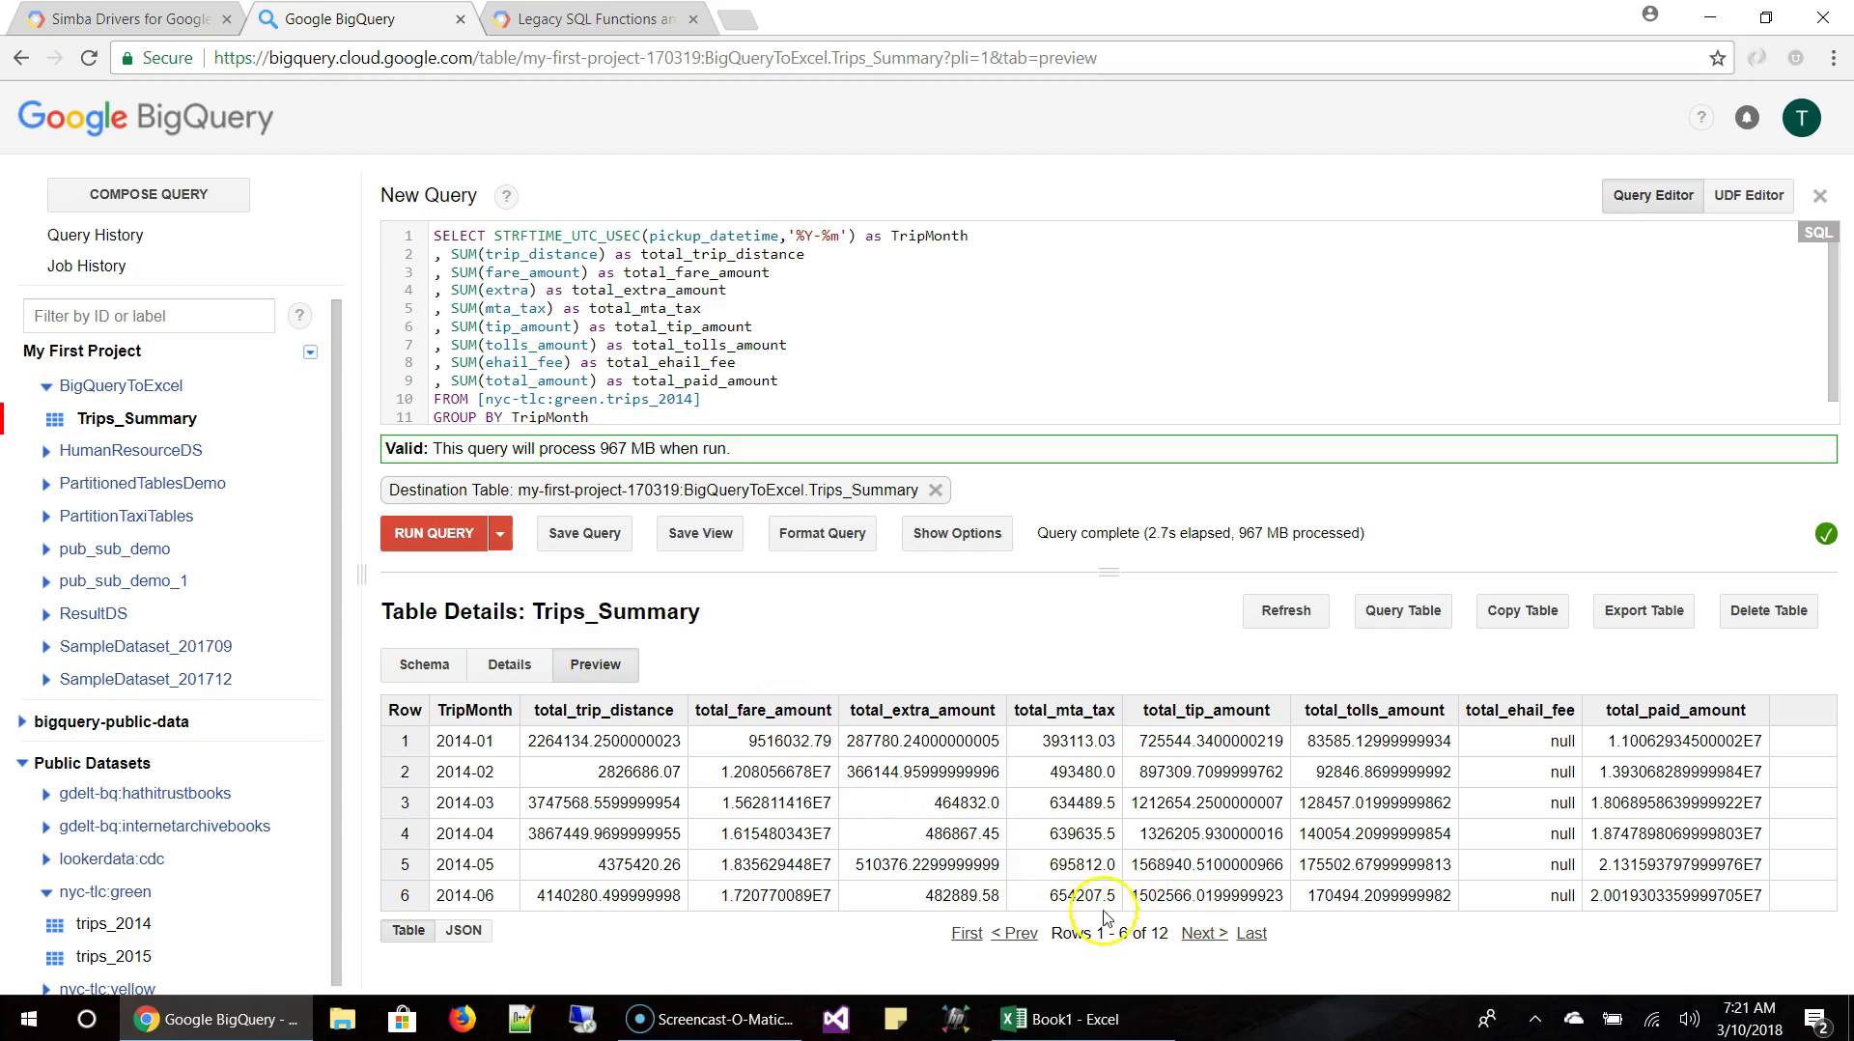
left_click(1203, 933)
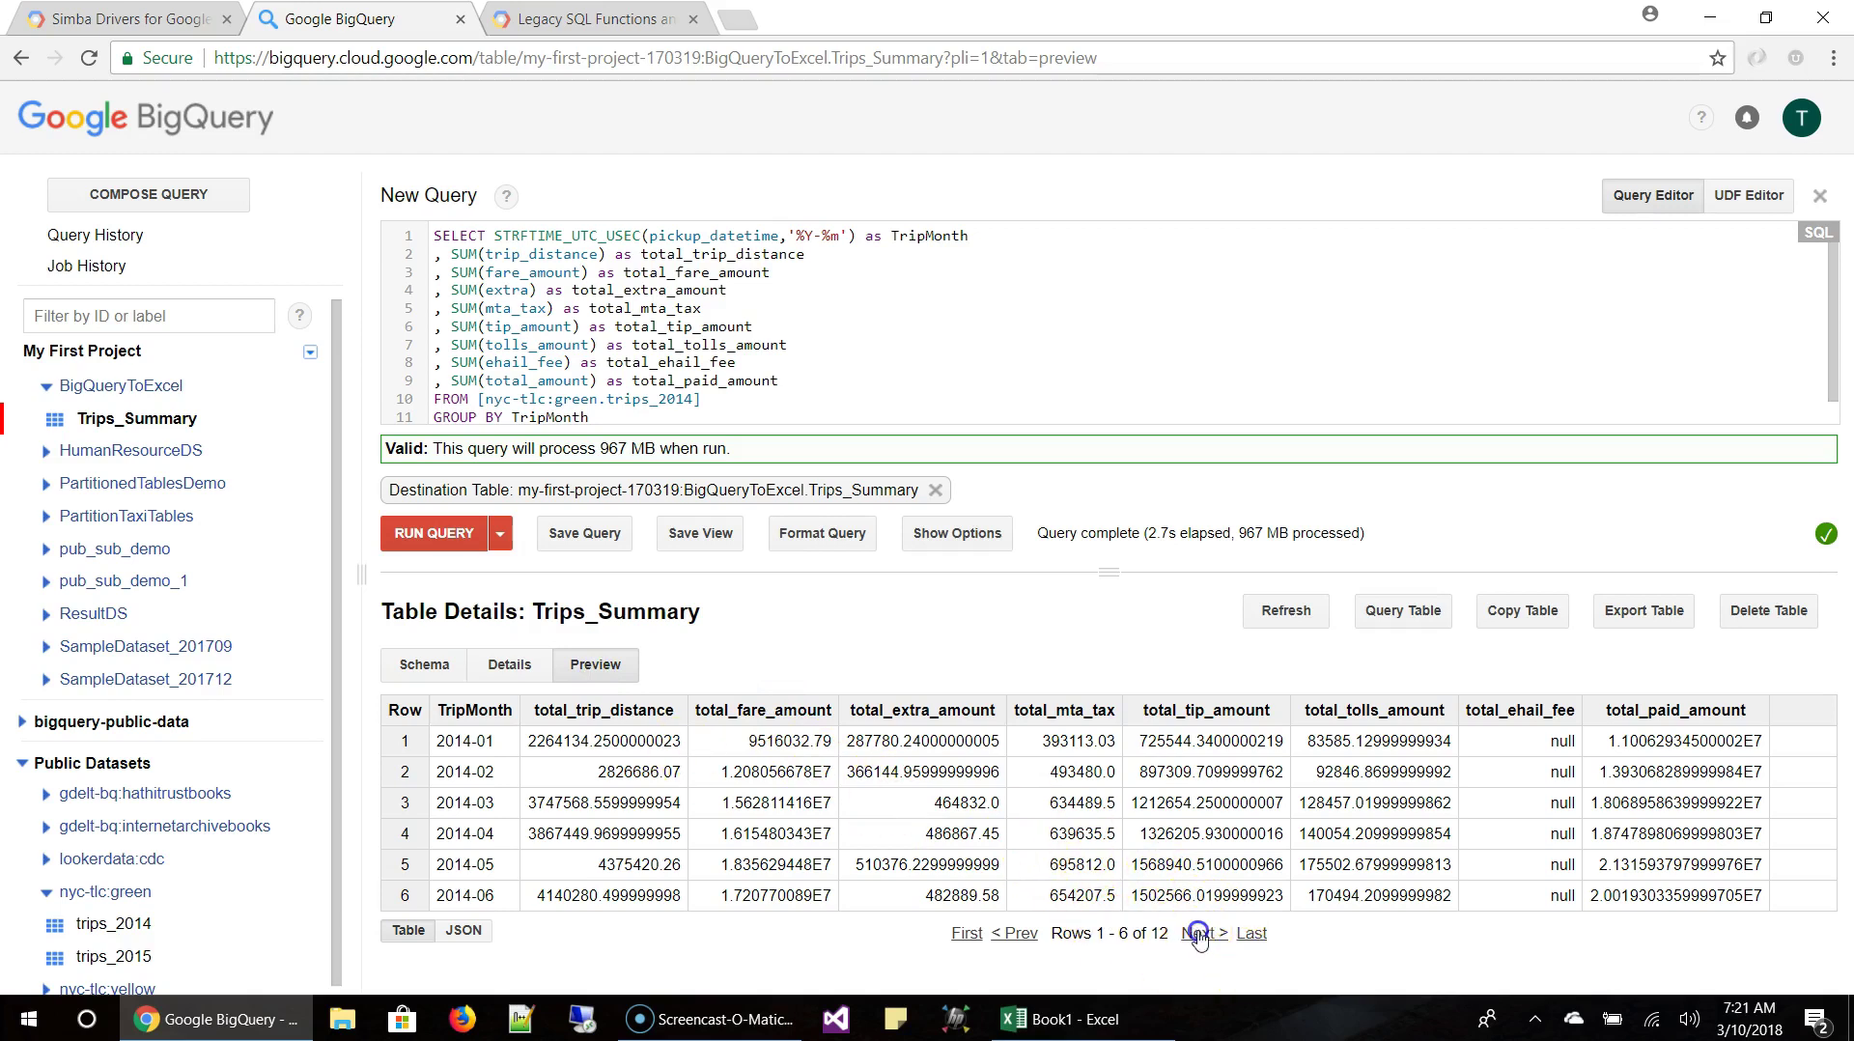
left_click(1257, 932)
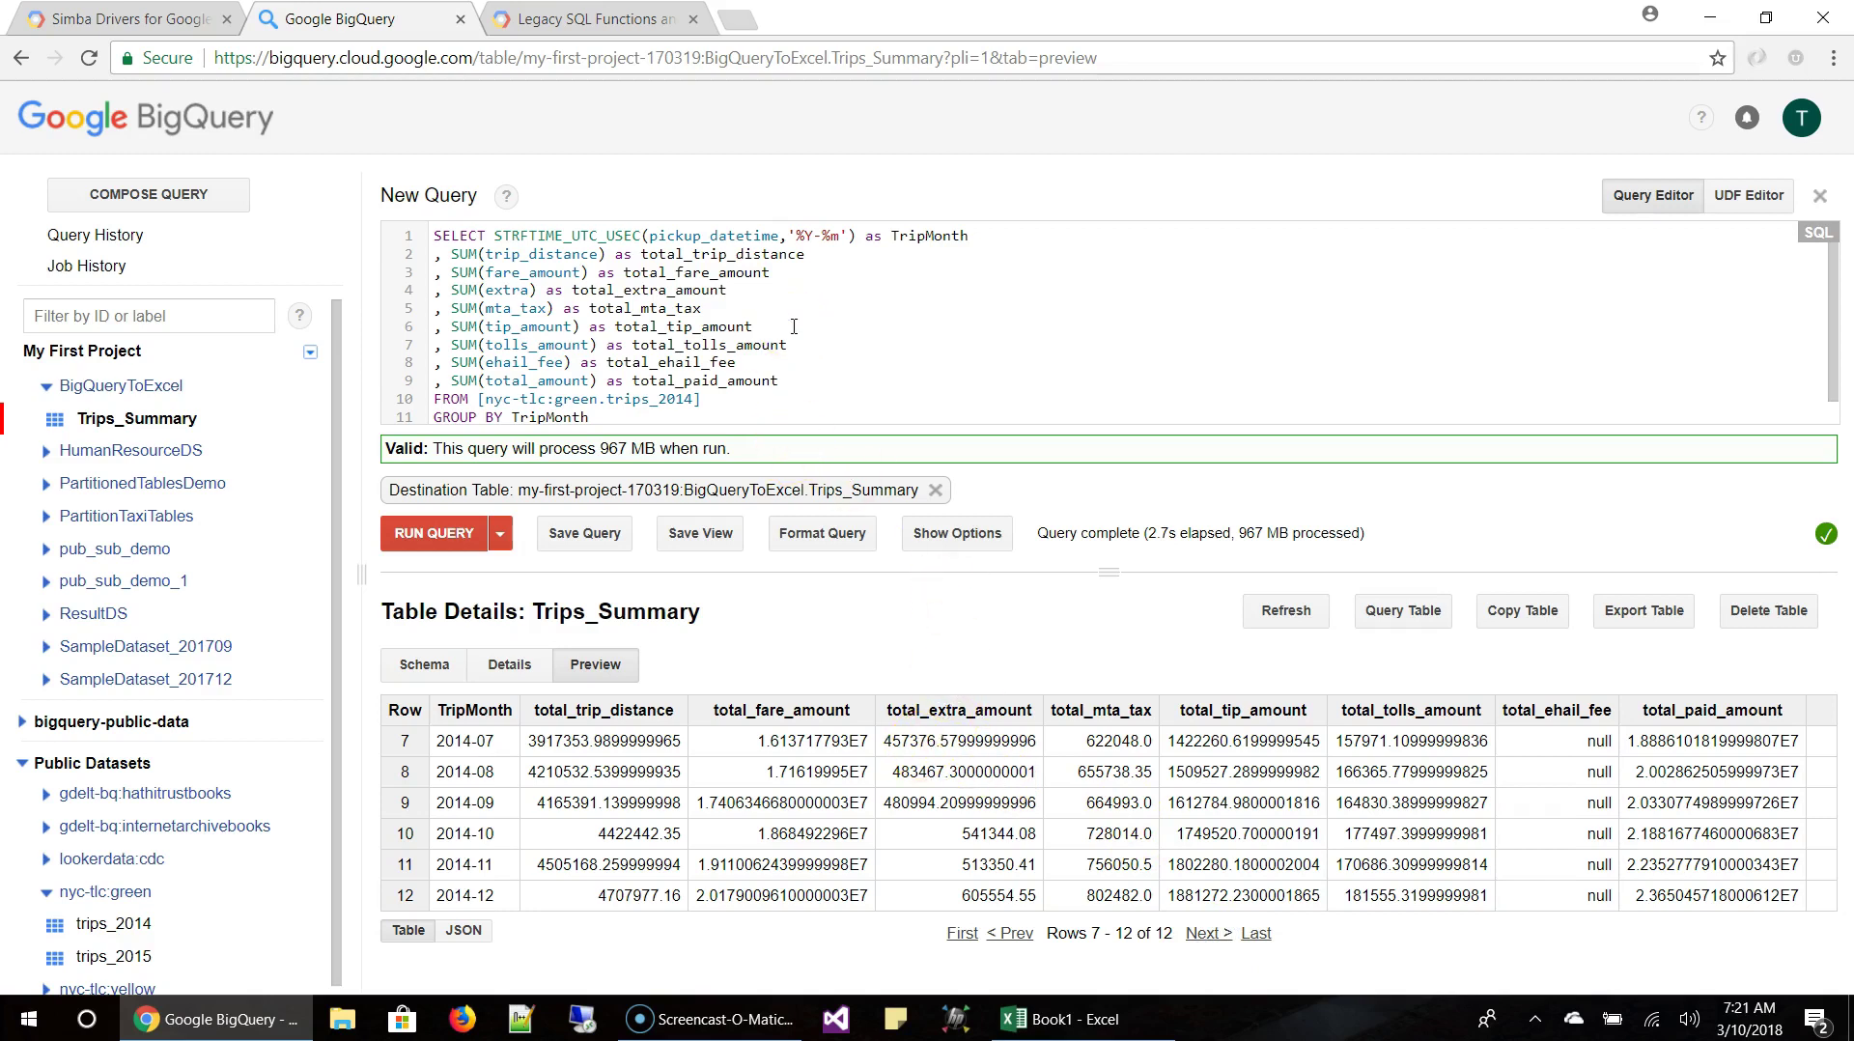
left_click(979, 394)
left_click(156, 421)
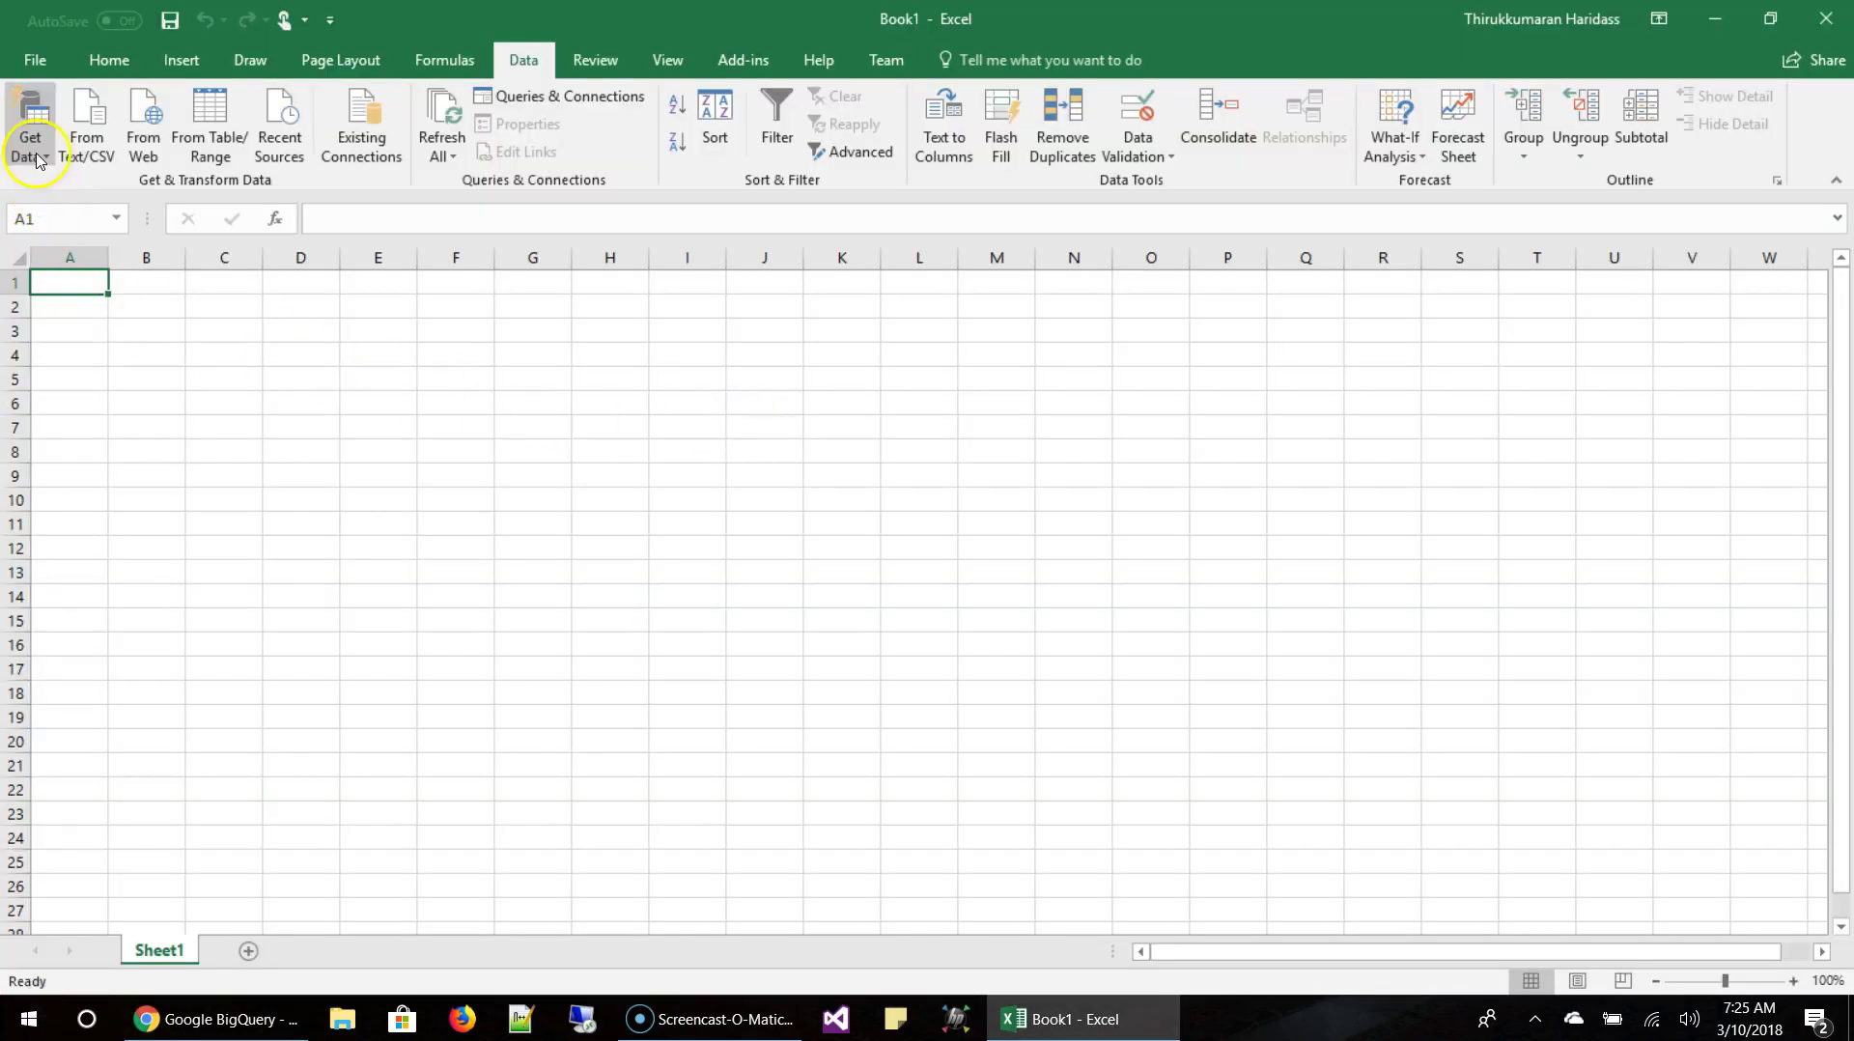
Open the Data tab's Get Data menu of external data sources.
left_click(37, 154)
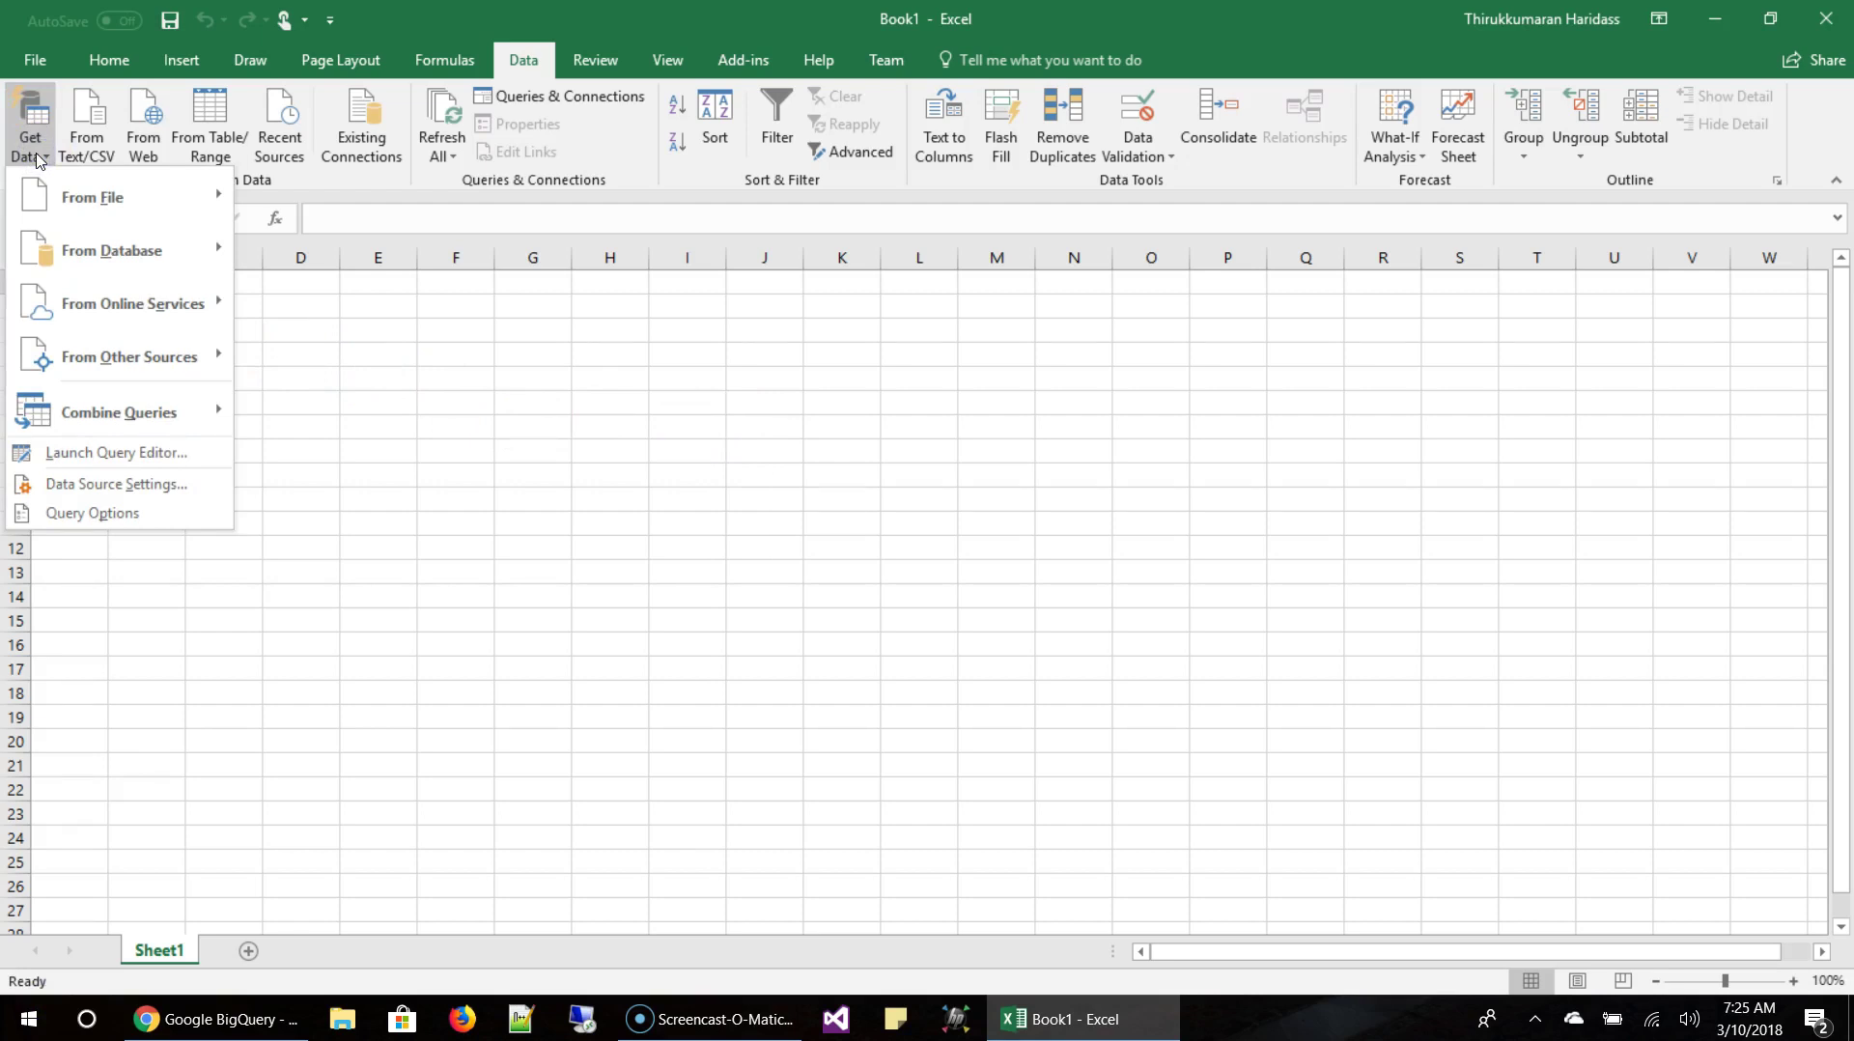
Import From Microsoft Query with Google BigQuery as the data source.
mouse_move(97, 356)
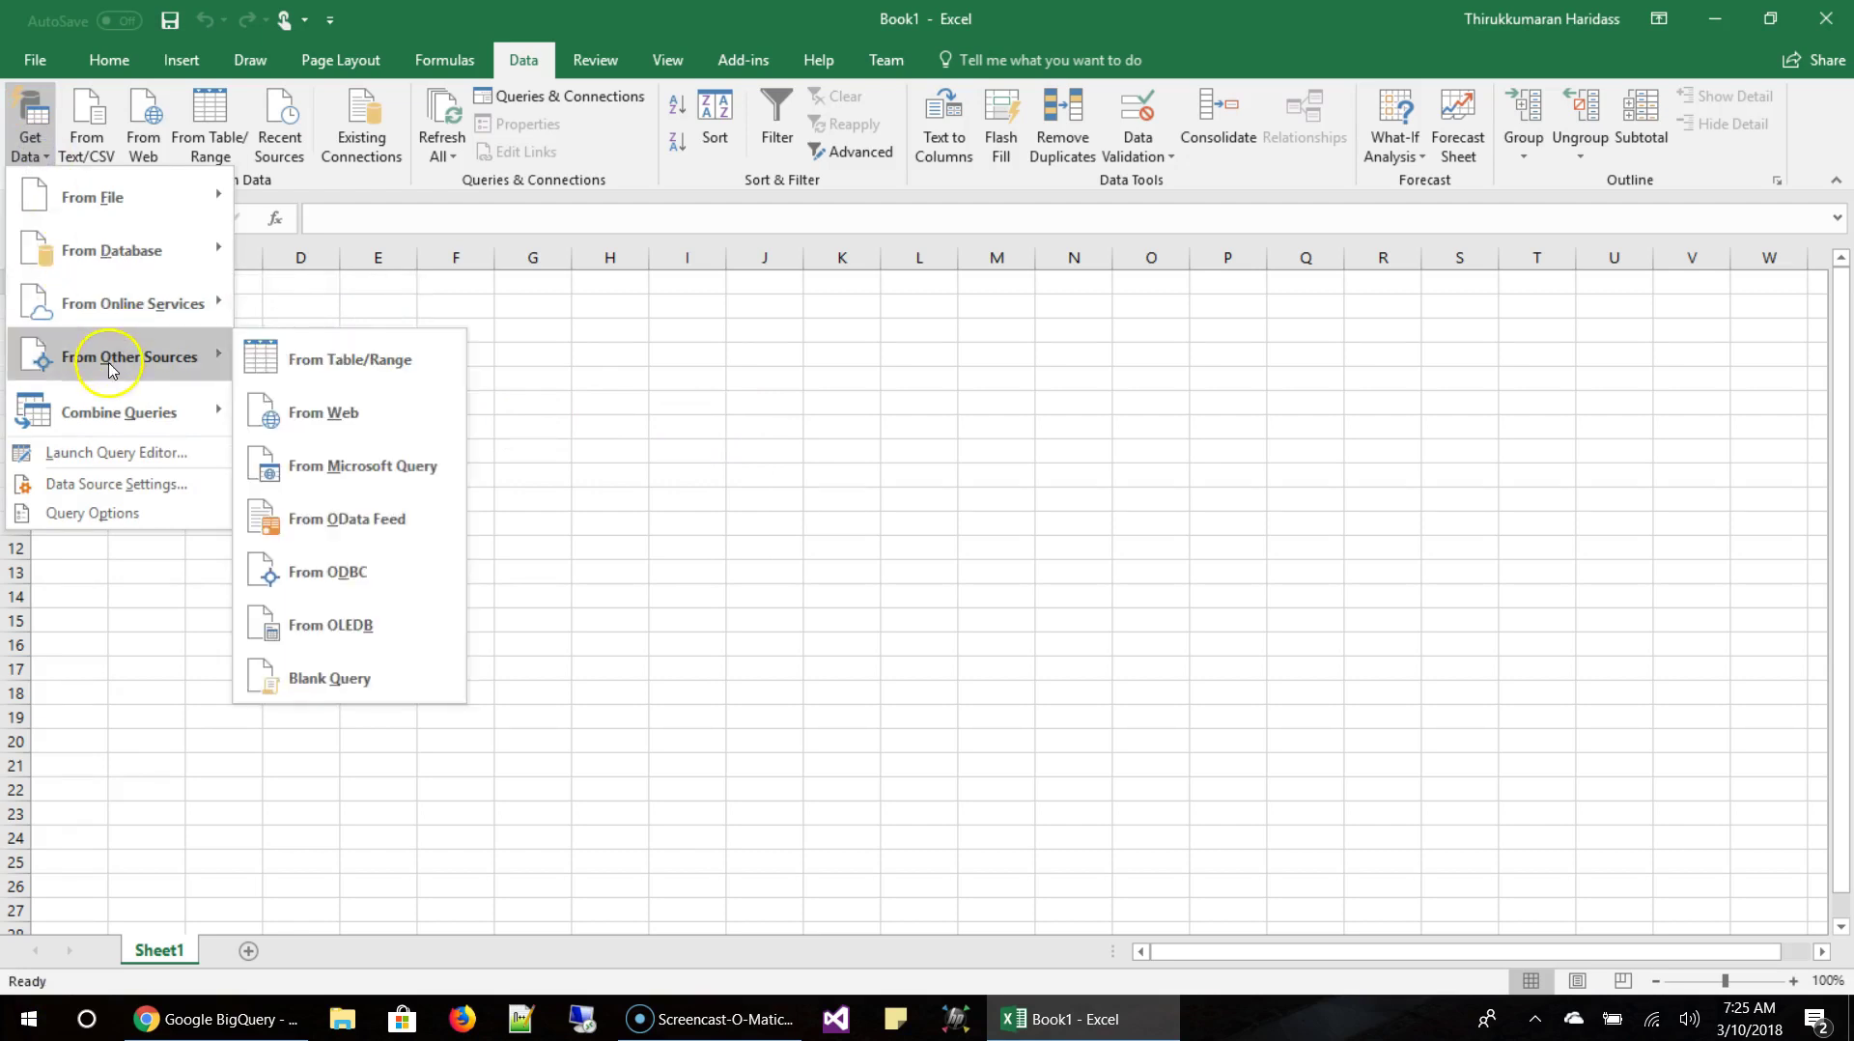
left_click(340, 464)
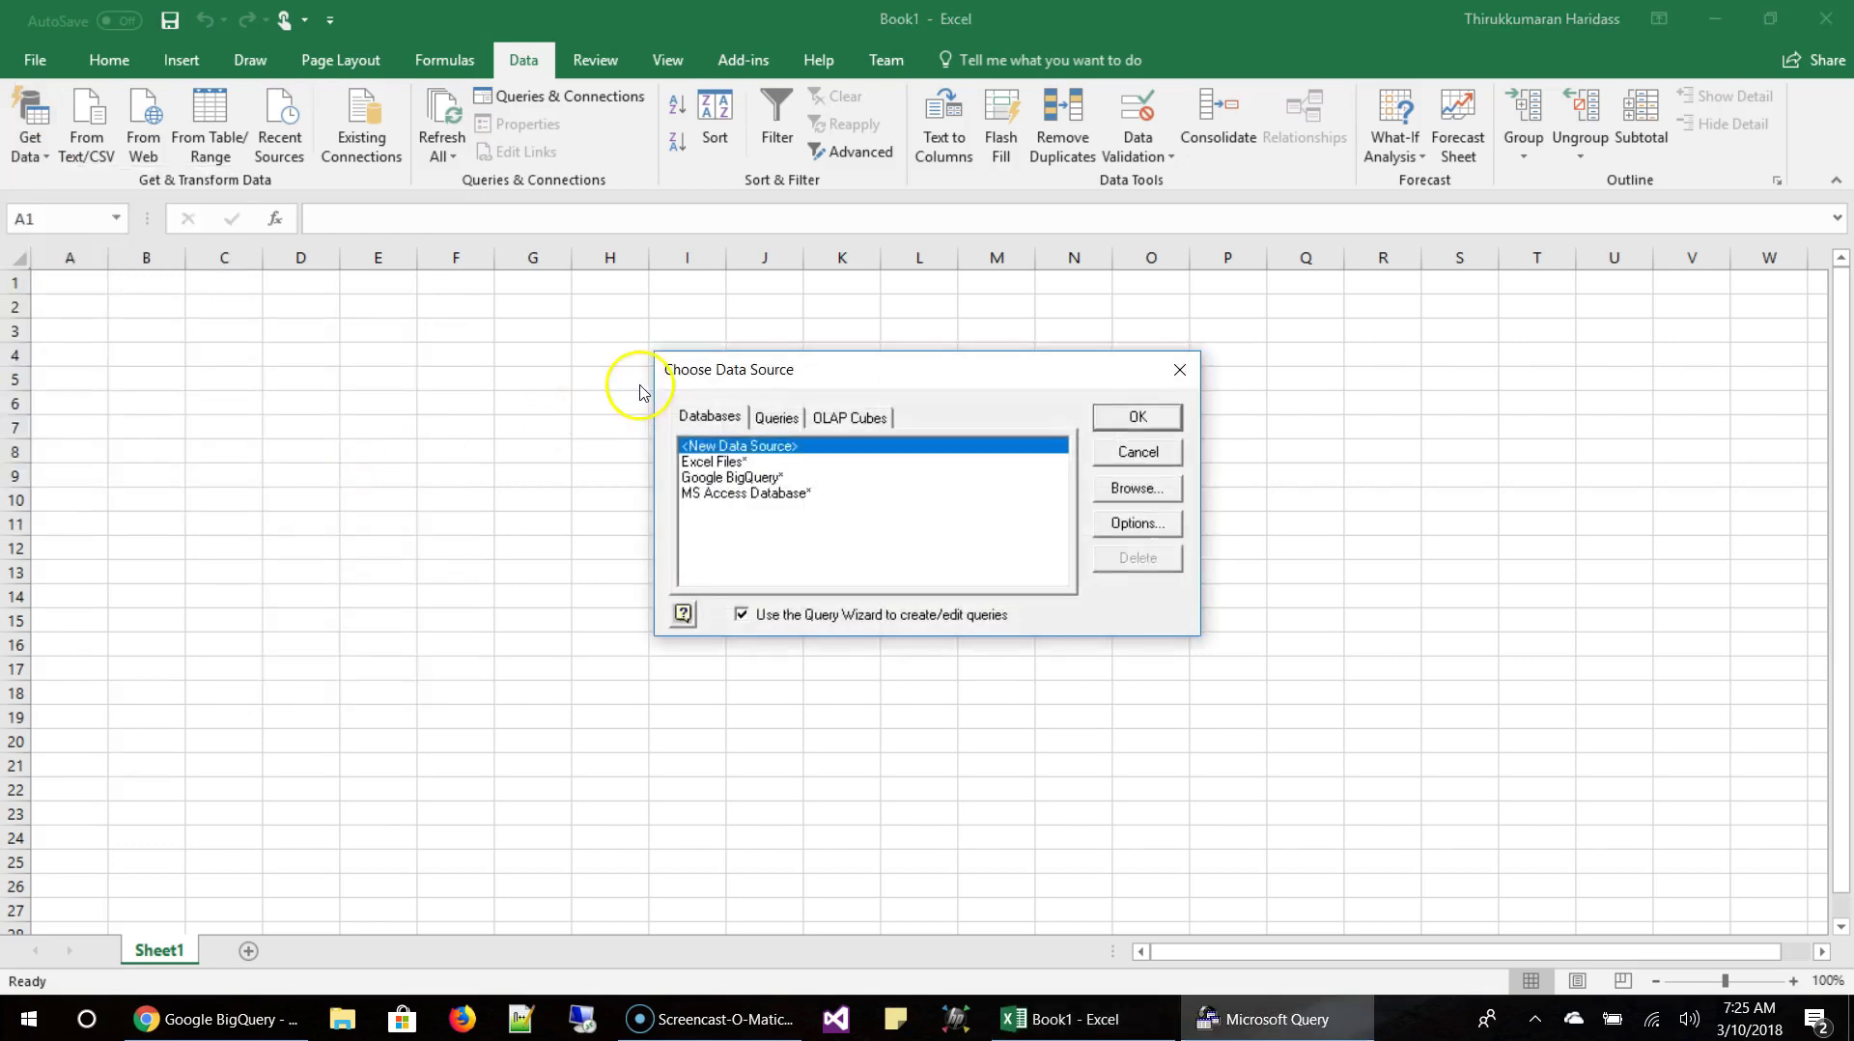
left_click(730, 477)
left_click(1120, 416)
Set the OAuth Mechanism to User Authentication and begin the Google sign-in.
left_click(353, 167)
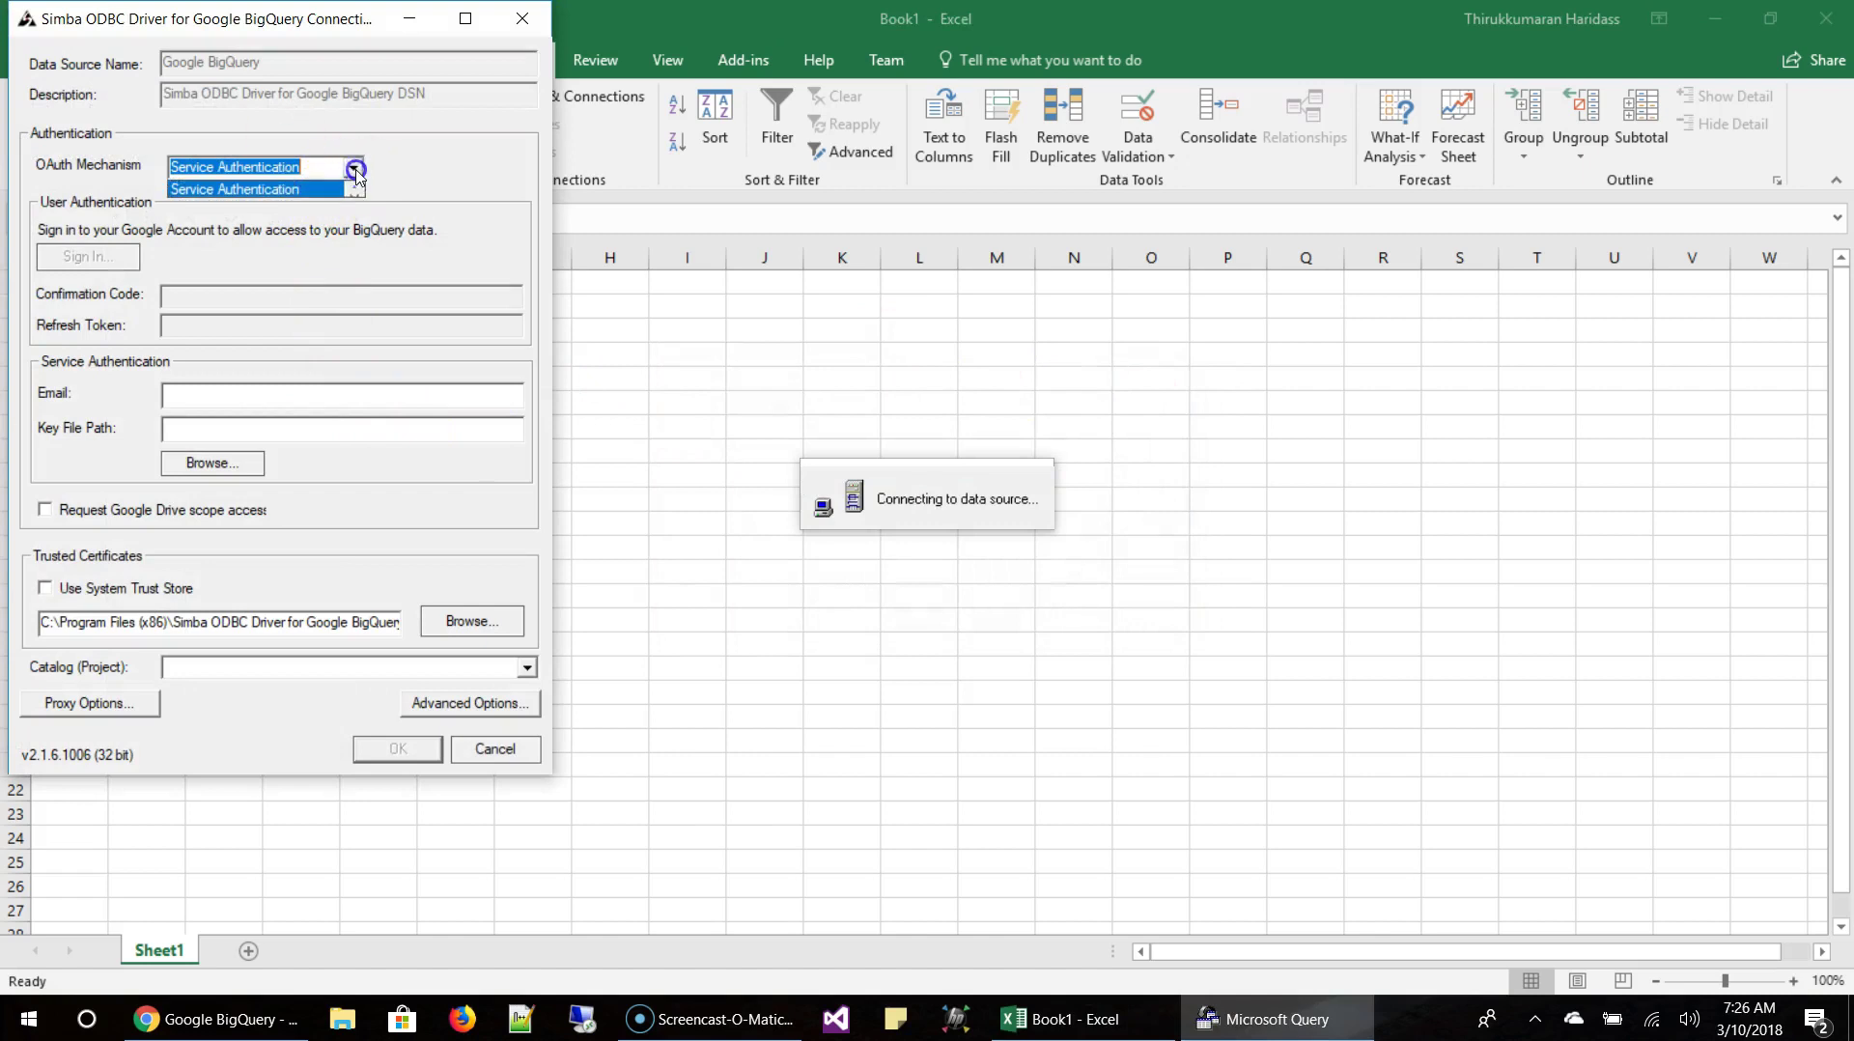
left_click(354, 183)
left_click(263, 189)
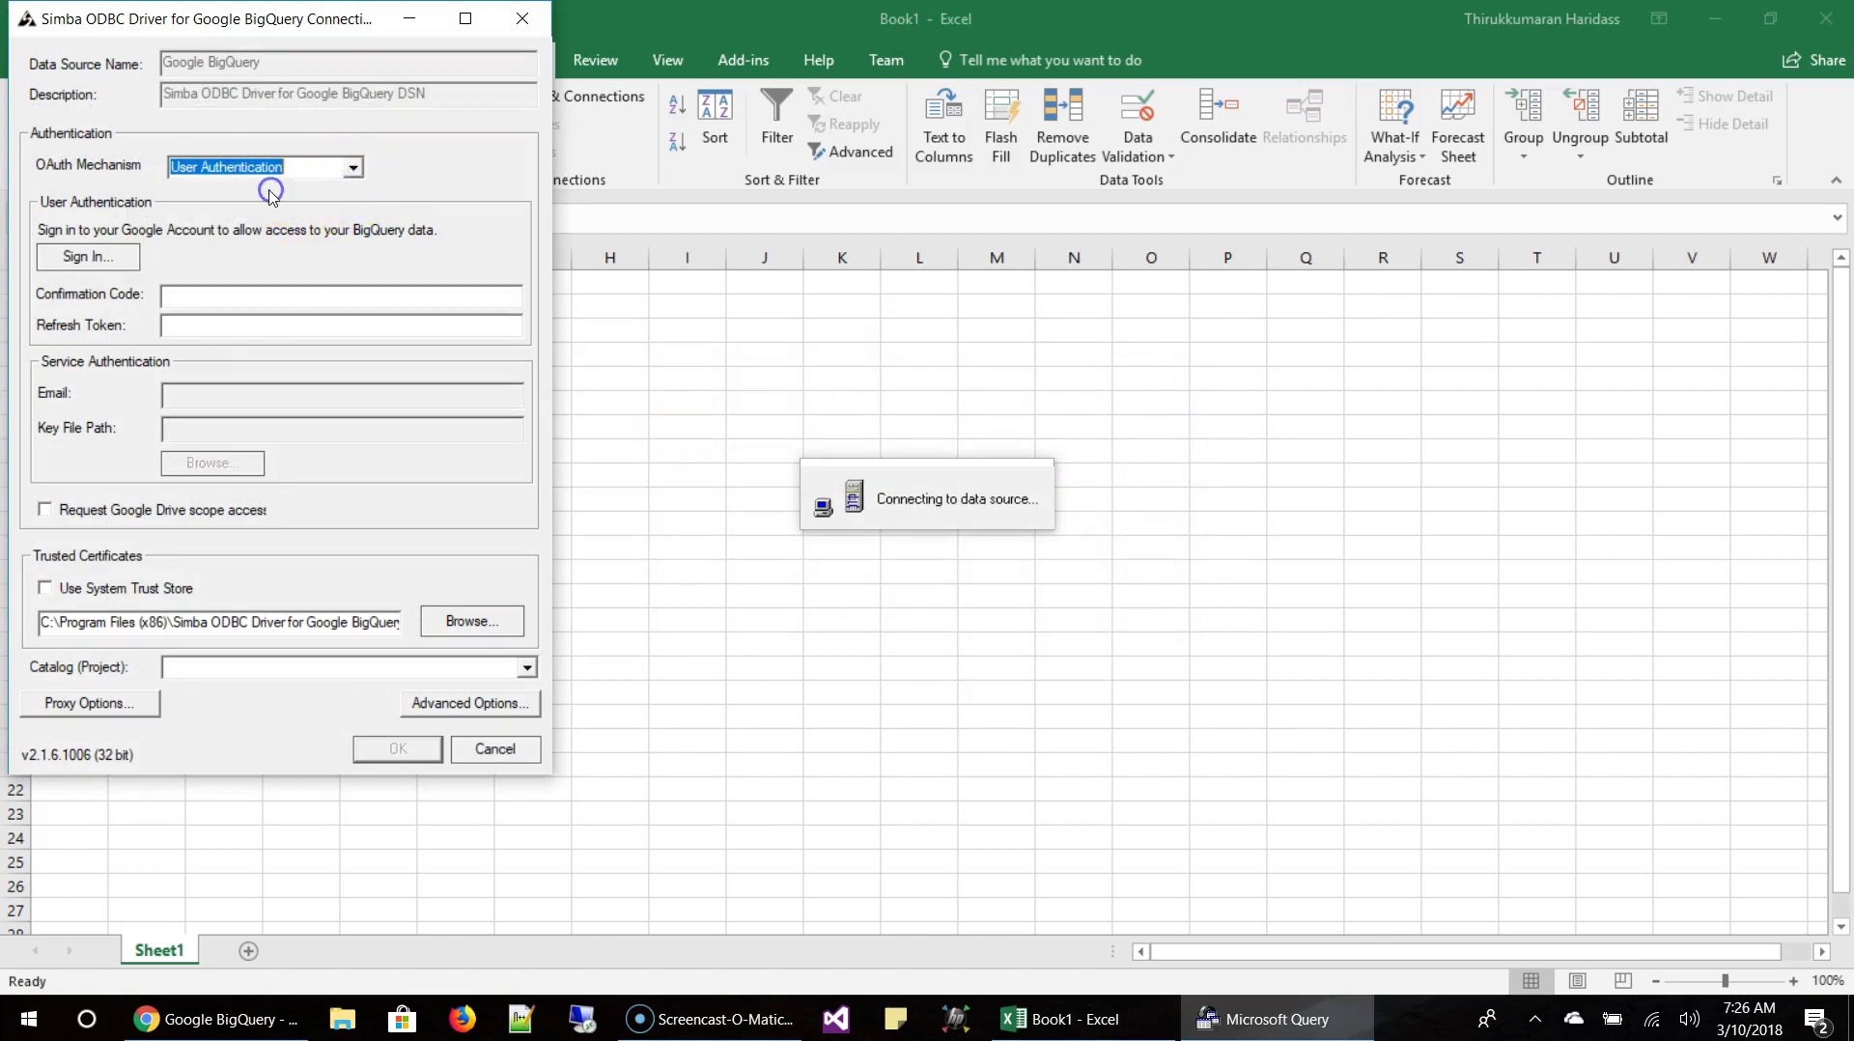
left_click(88, 256)
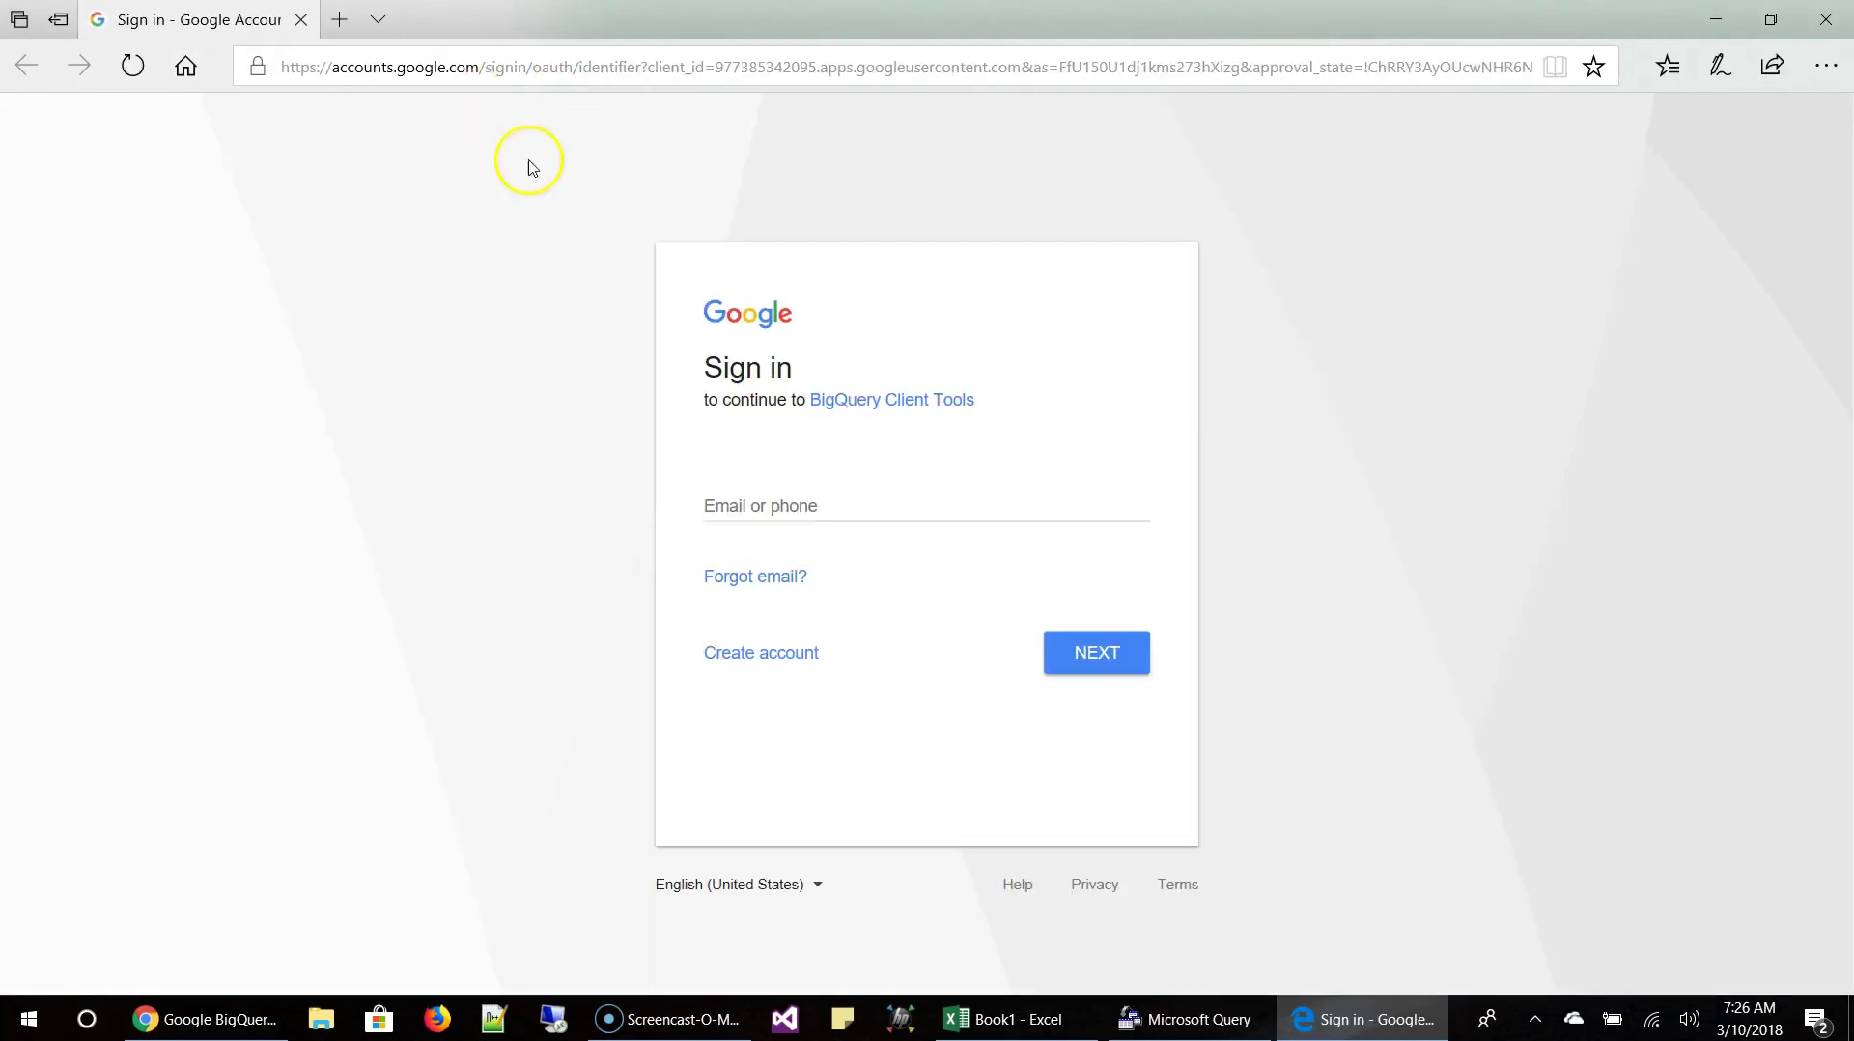
Sign in with the Google account and select the displayed confirmation code.
left_click(770, 485)
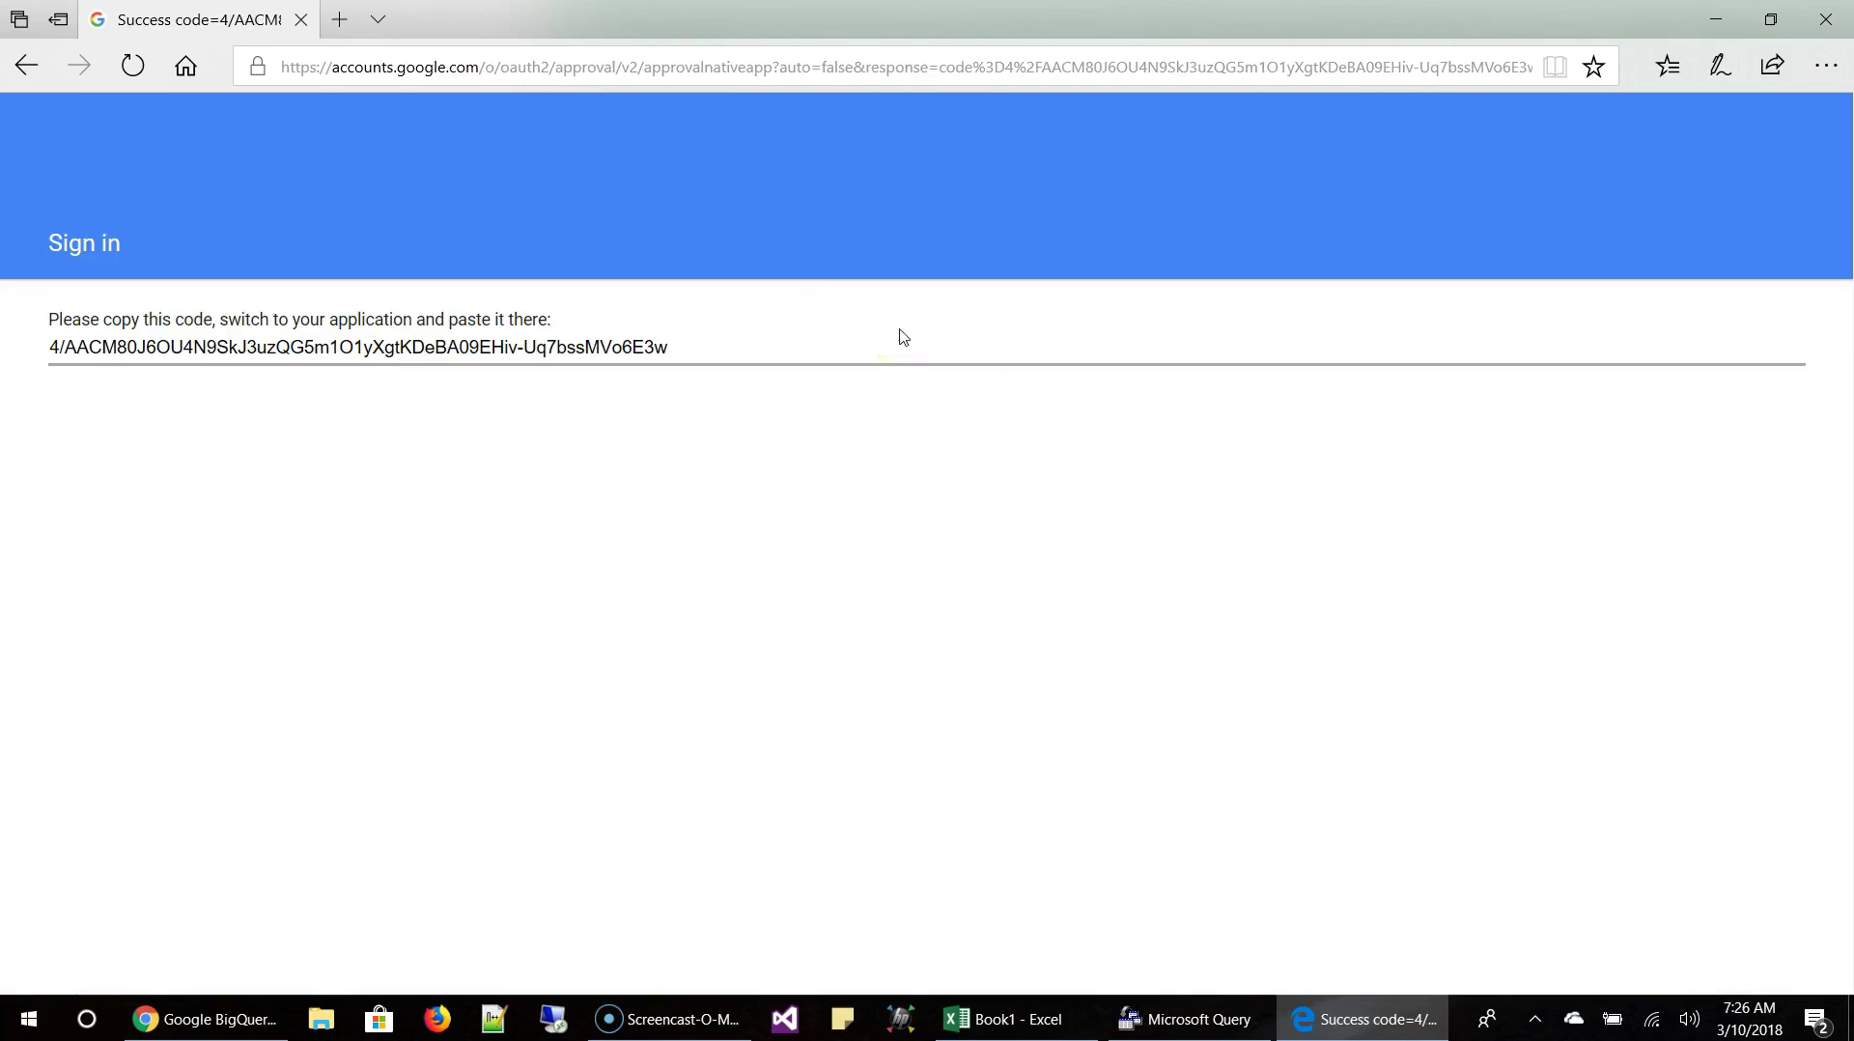
left_click(661, 350)
key("ctrl+c")
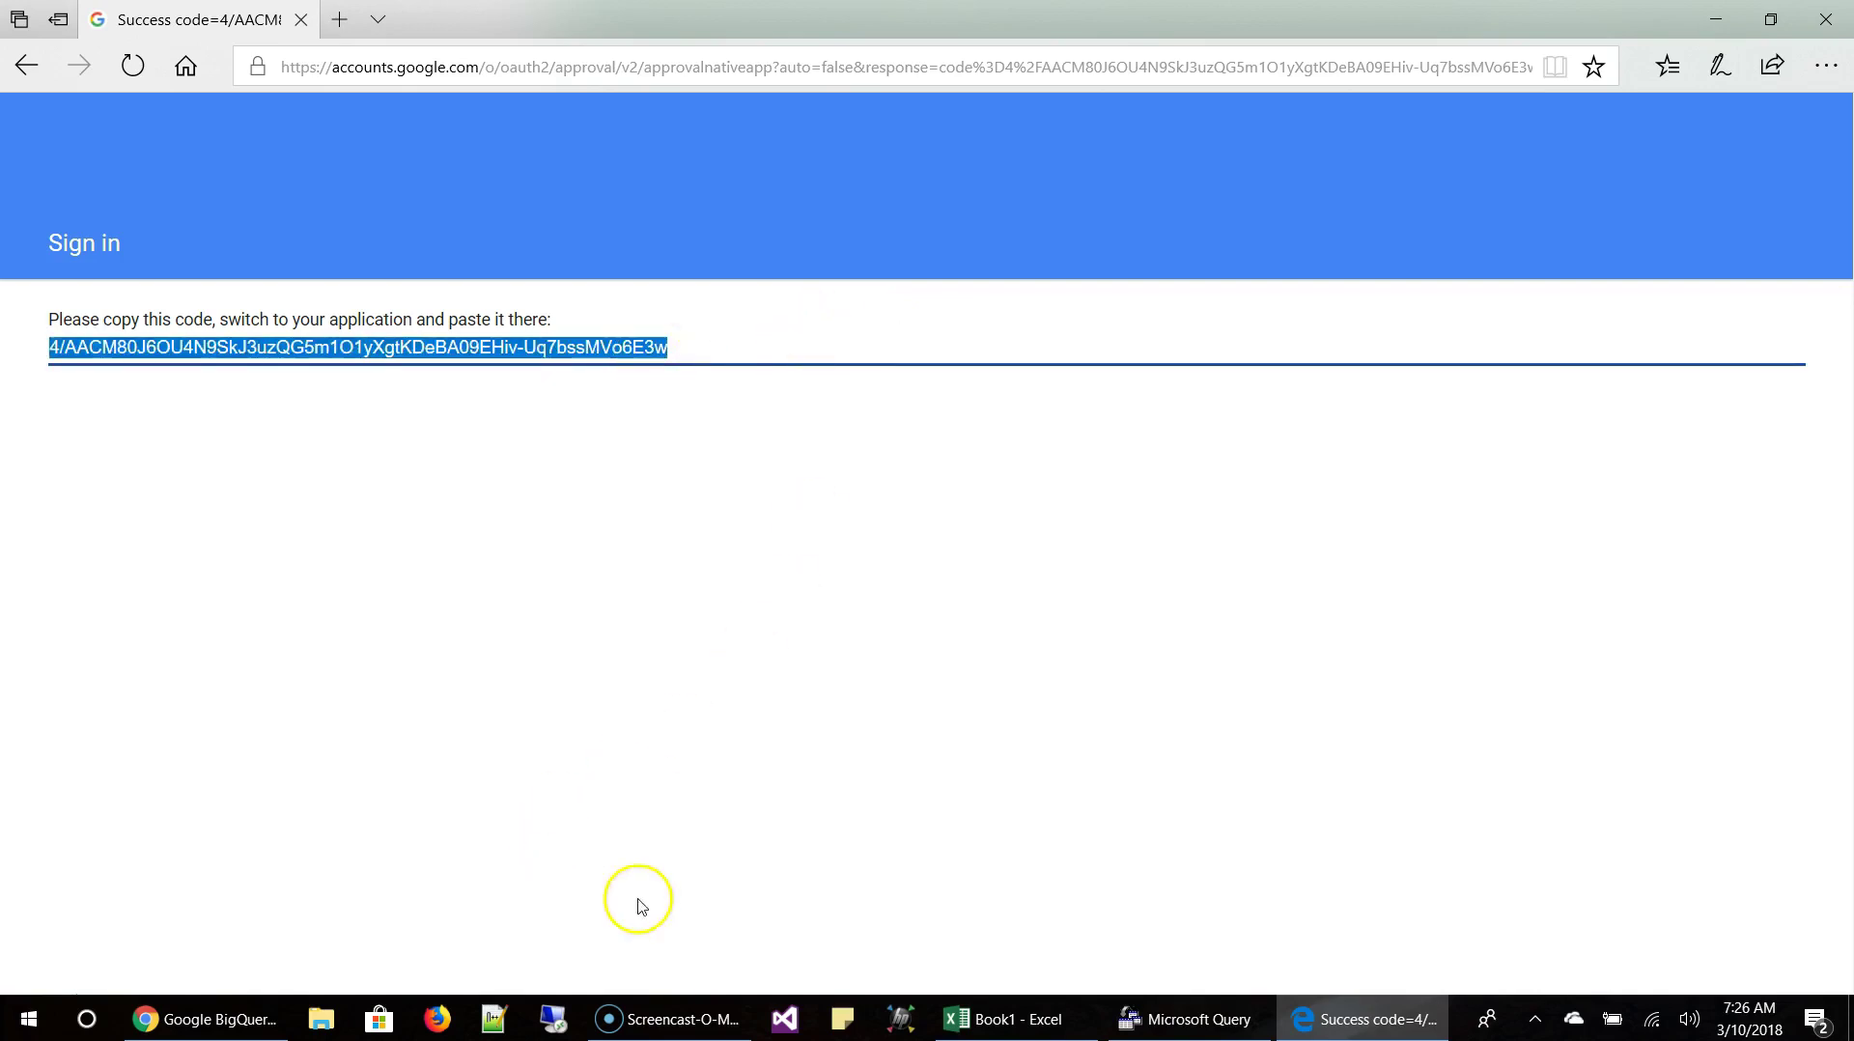
Paste the confirmation code into the BigQuery connection and fetch the refresh token.
left_click(1171, 1019)
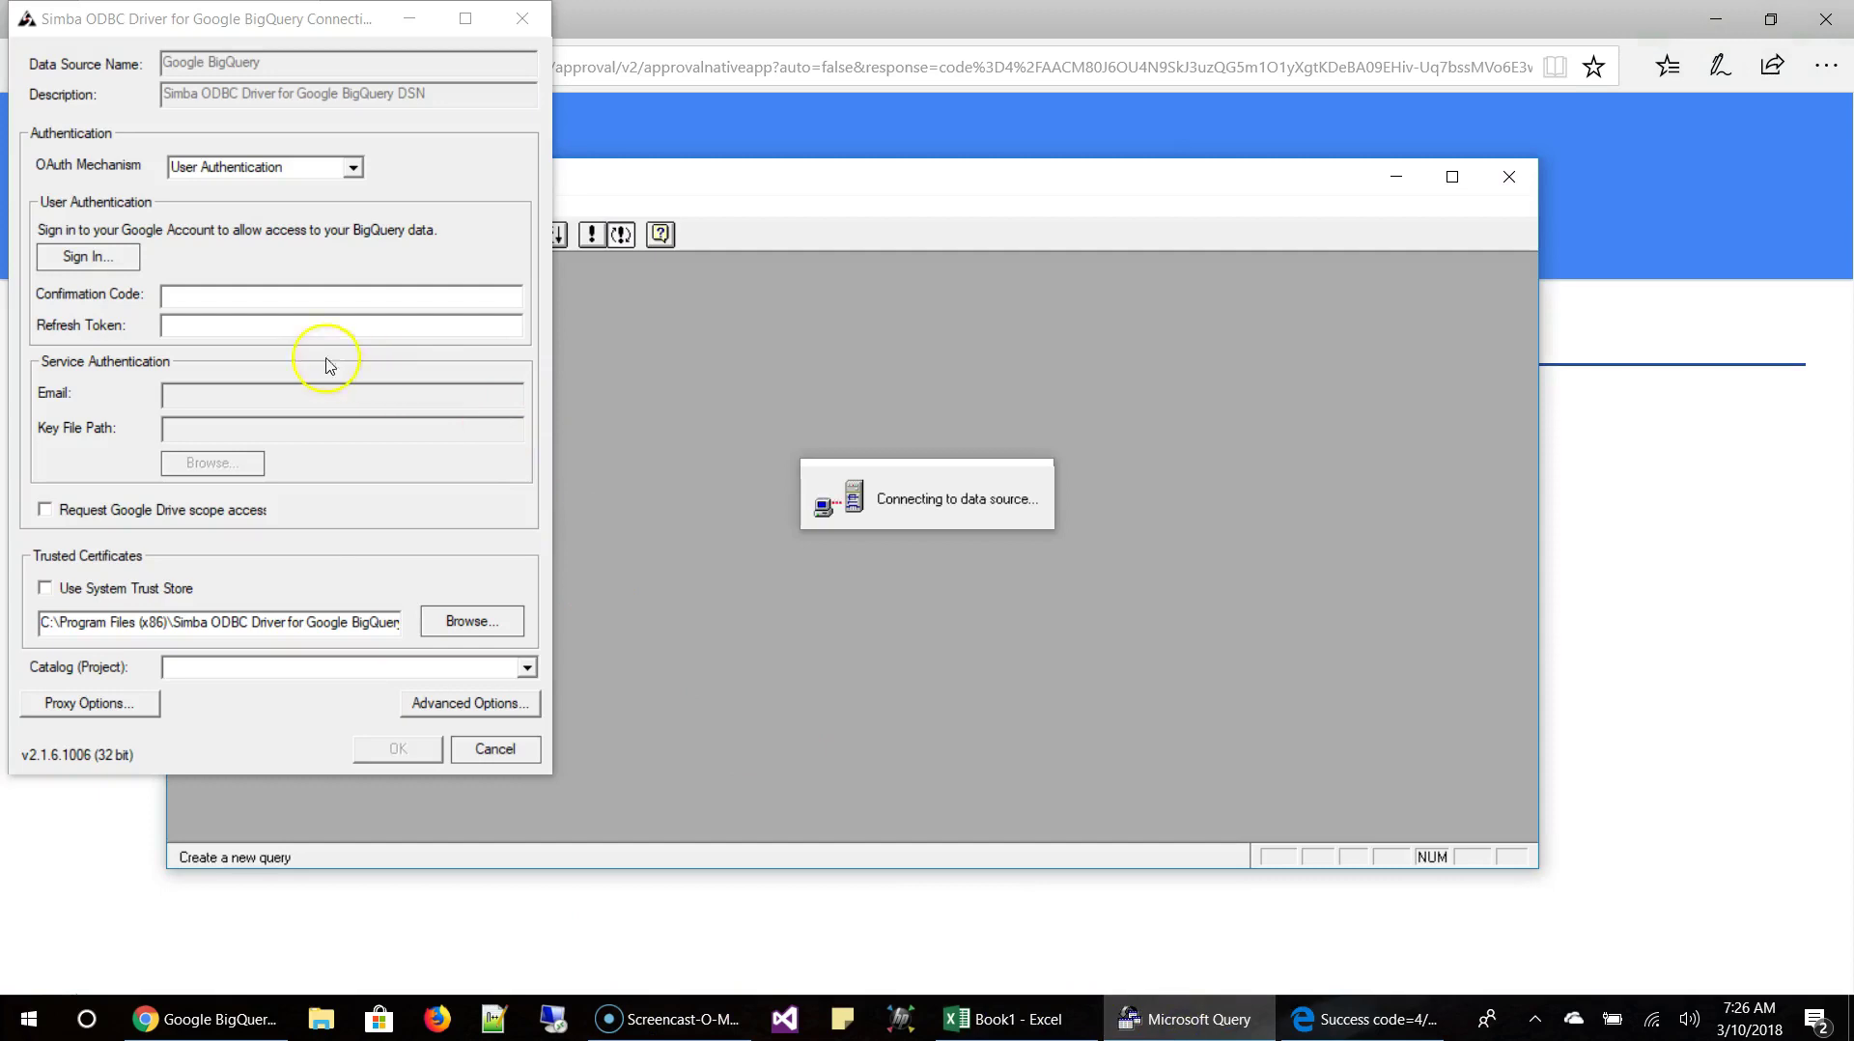
left_click(269, 279)
key("ctrl+v")
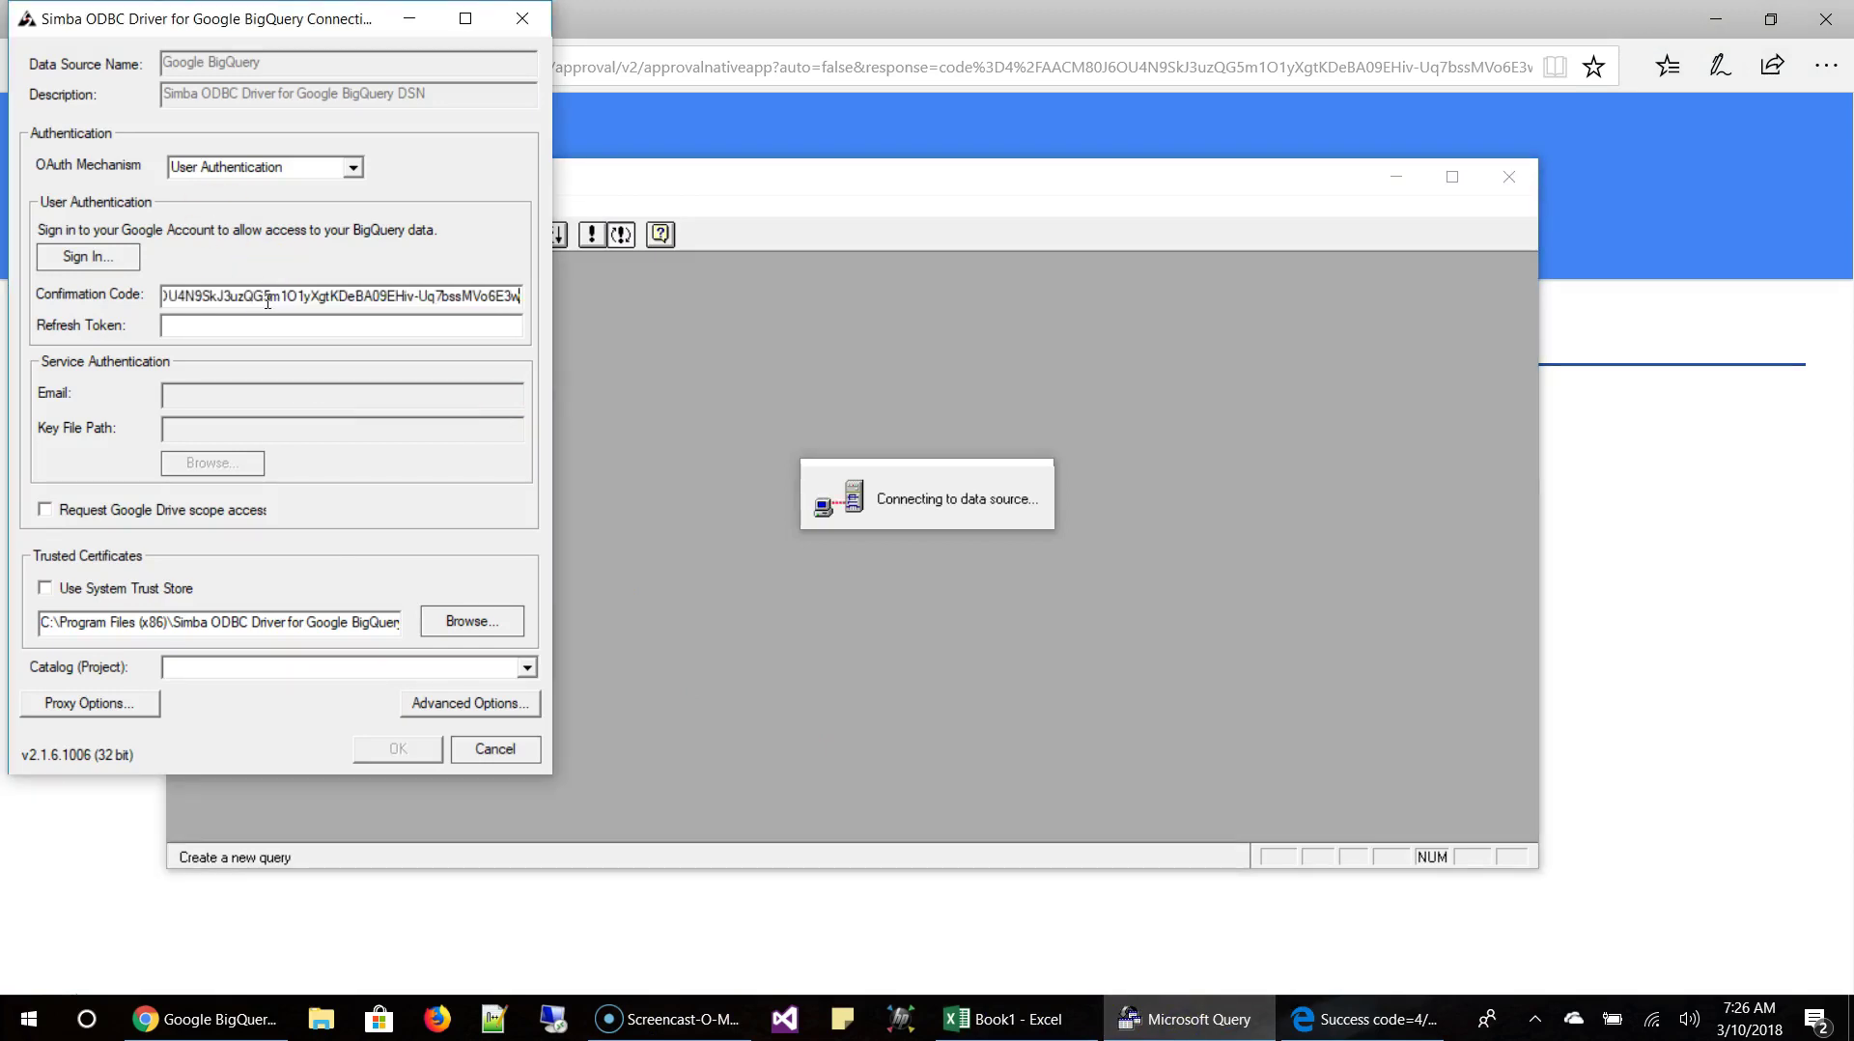
left_click(413, 322)
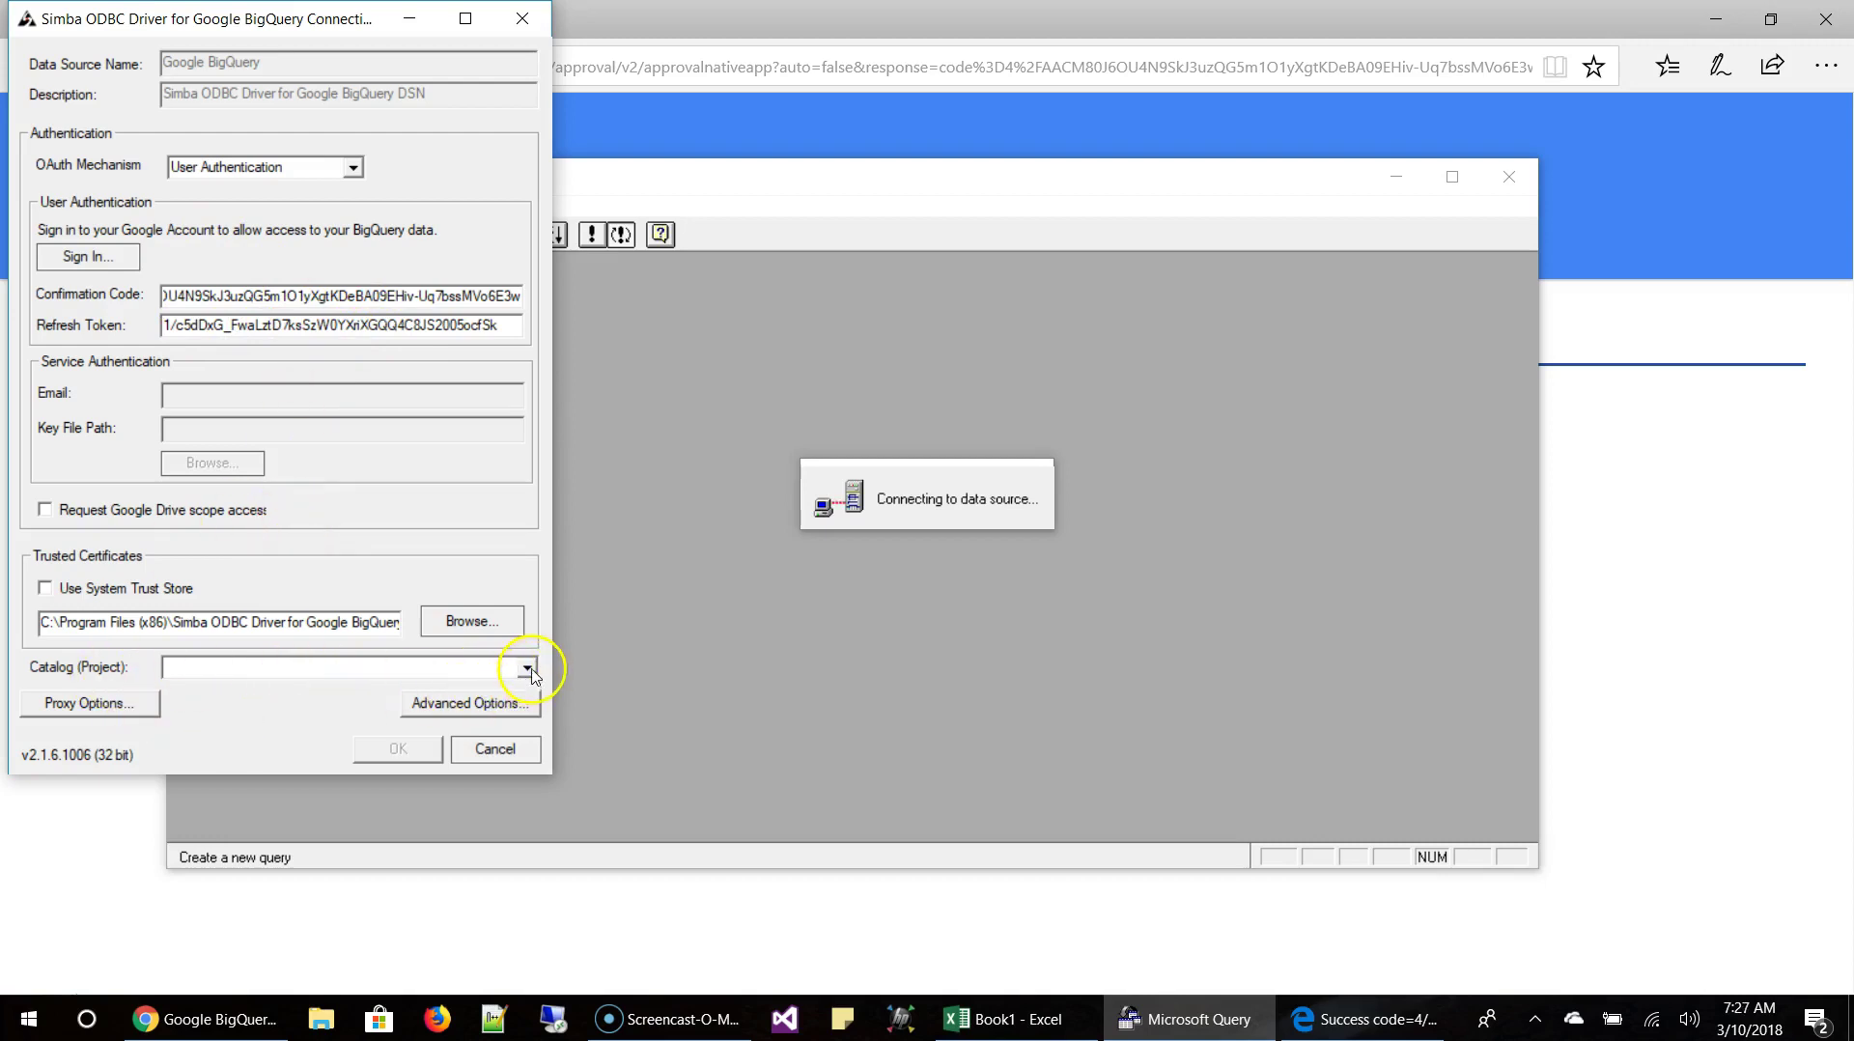
Set the catalog to My First Project and accept Advanced Options with Standard SQL.
left_click(529, 666)
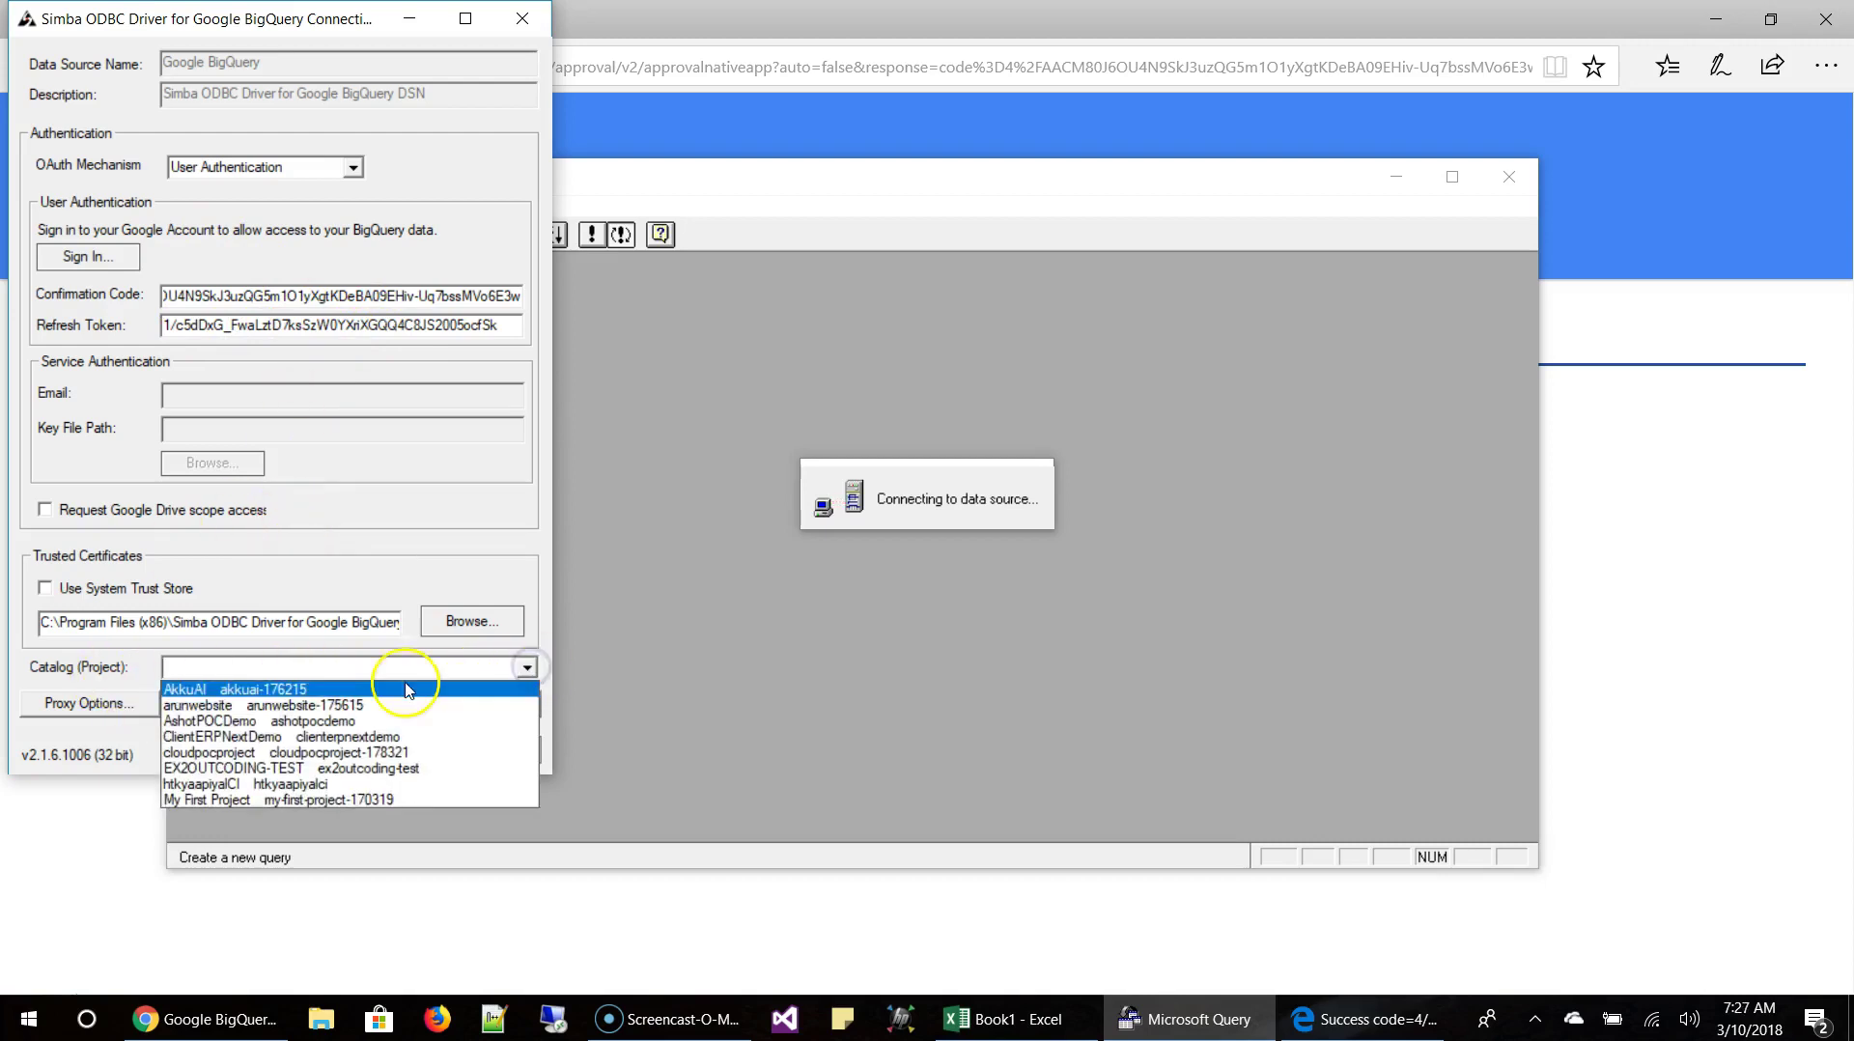
left_click(317, 804)
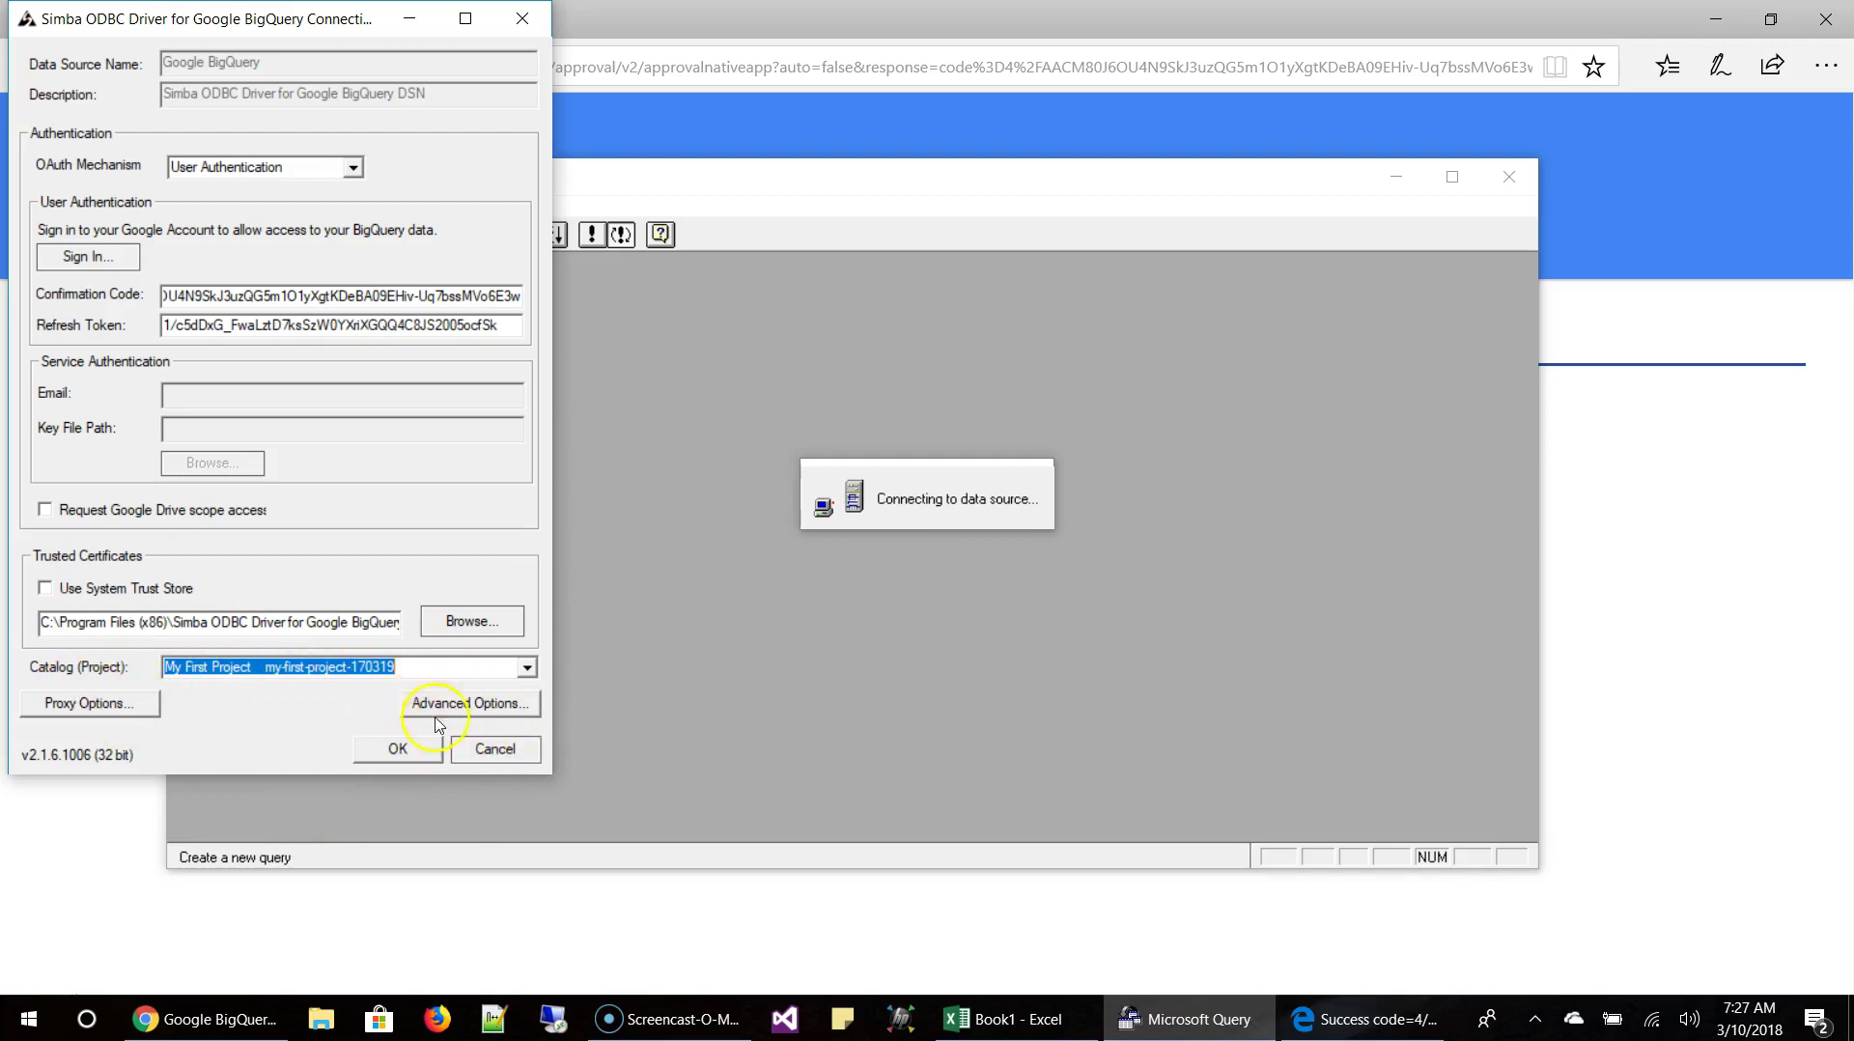
left_click(465, 703)
left_click(425, 375)
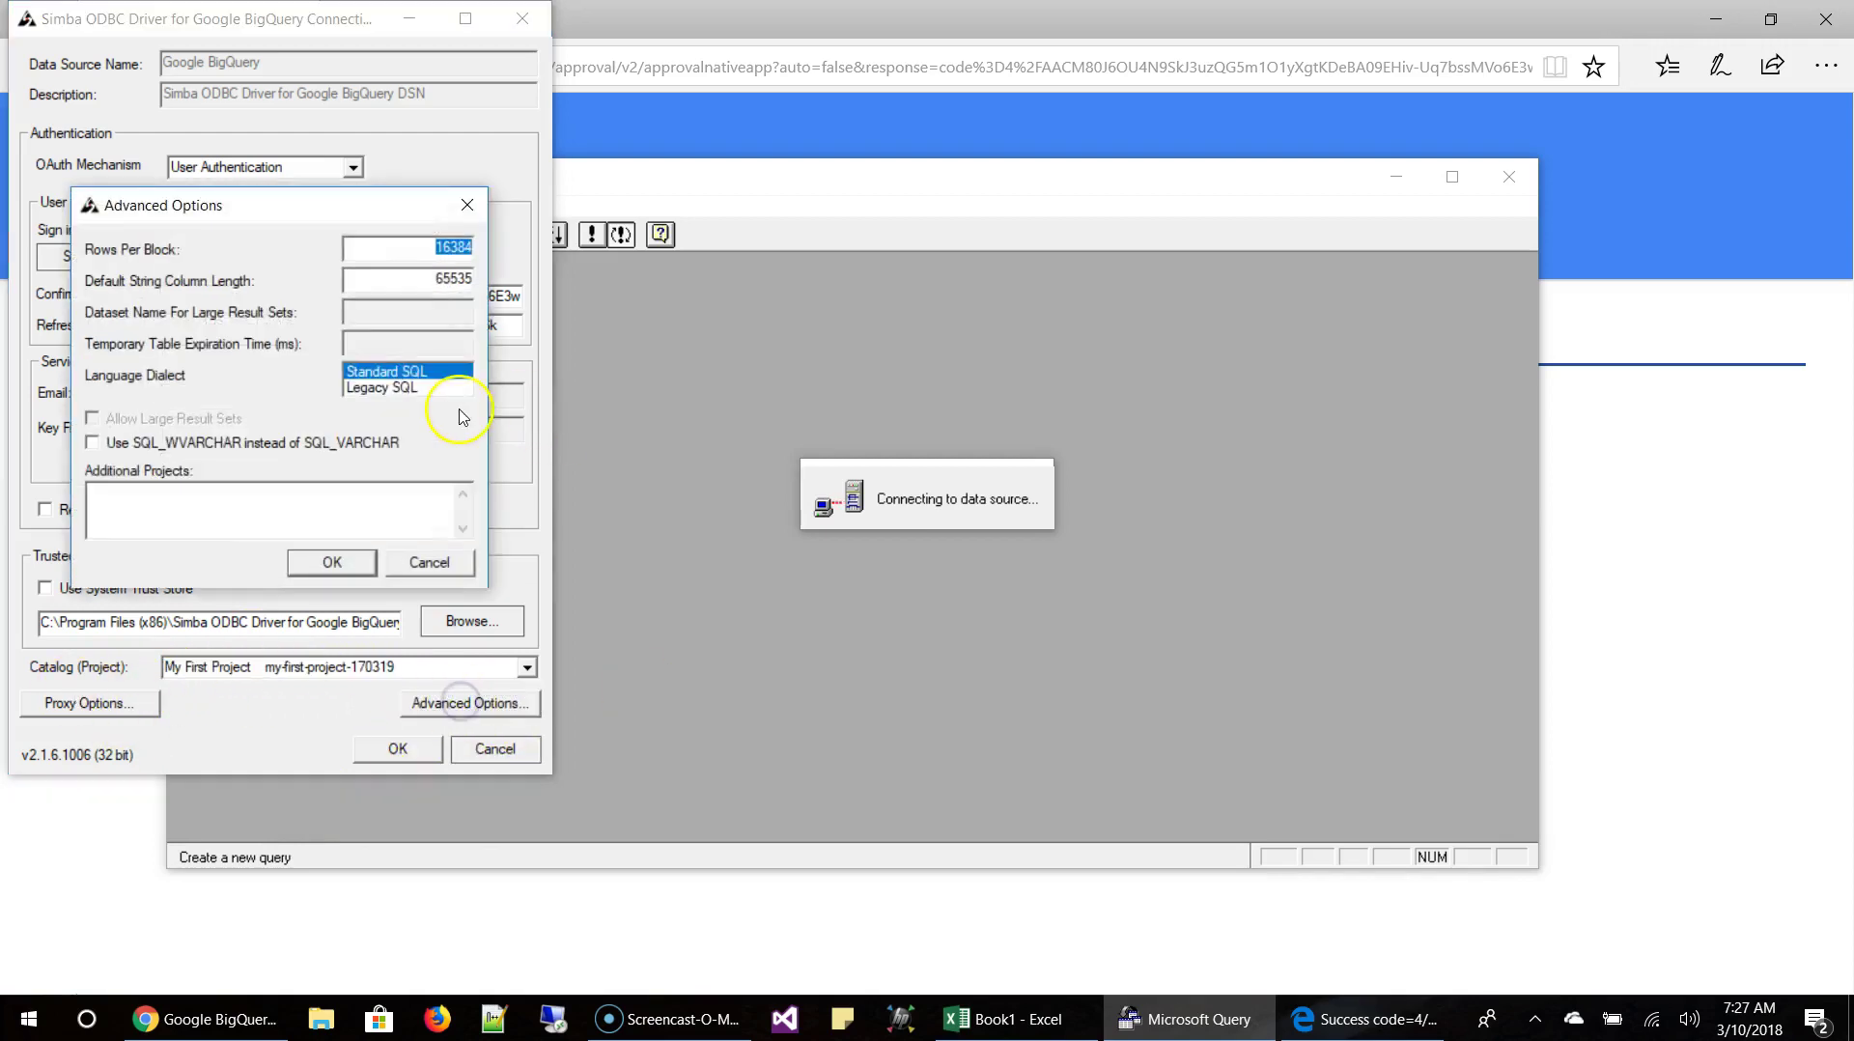
left_click(329, 564)
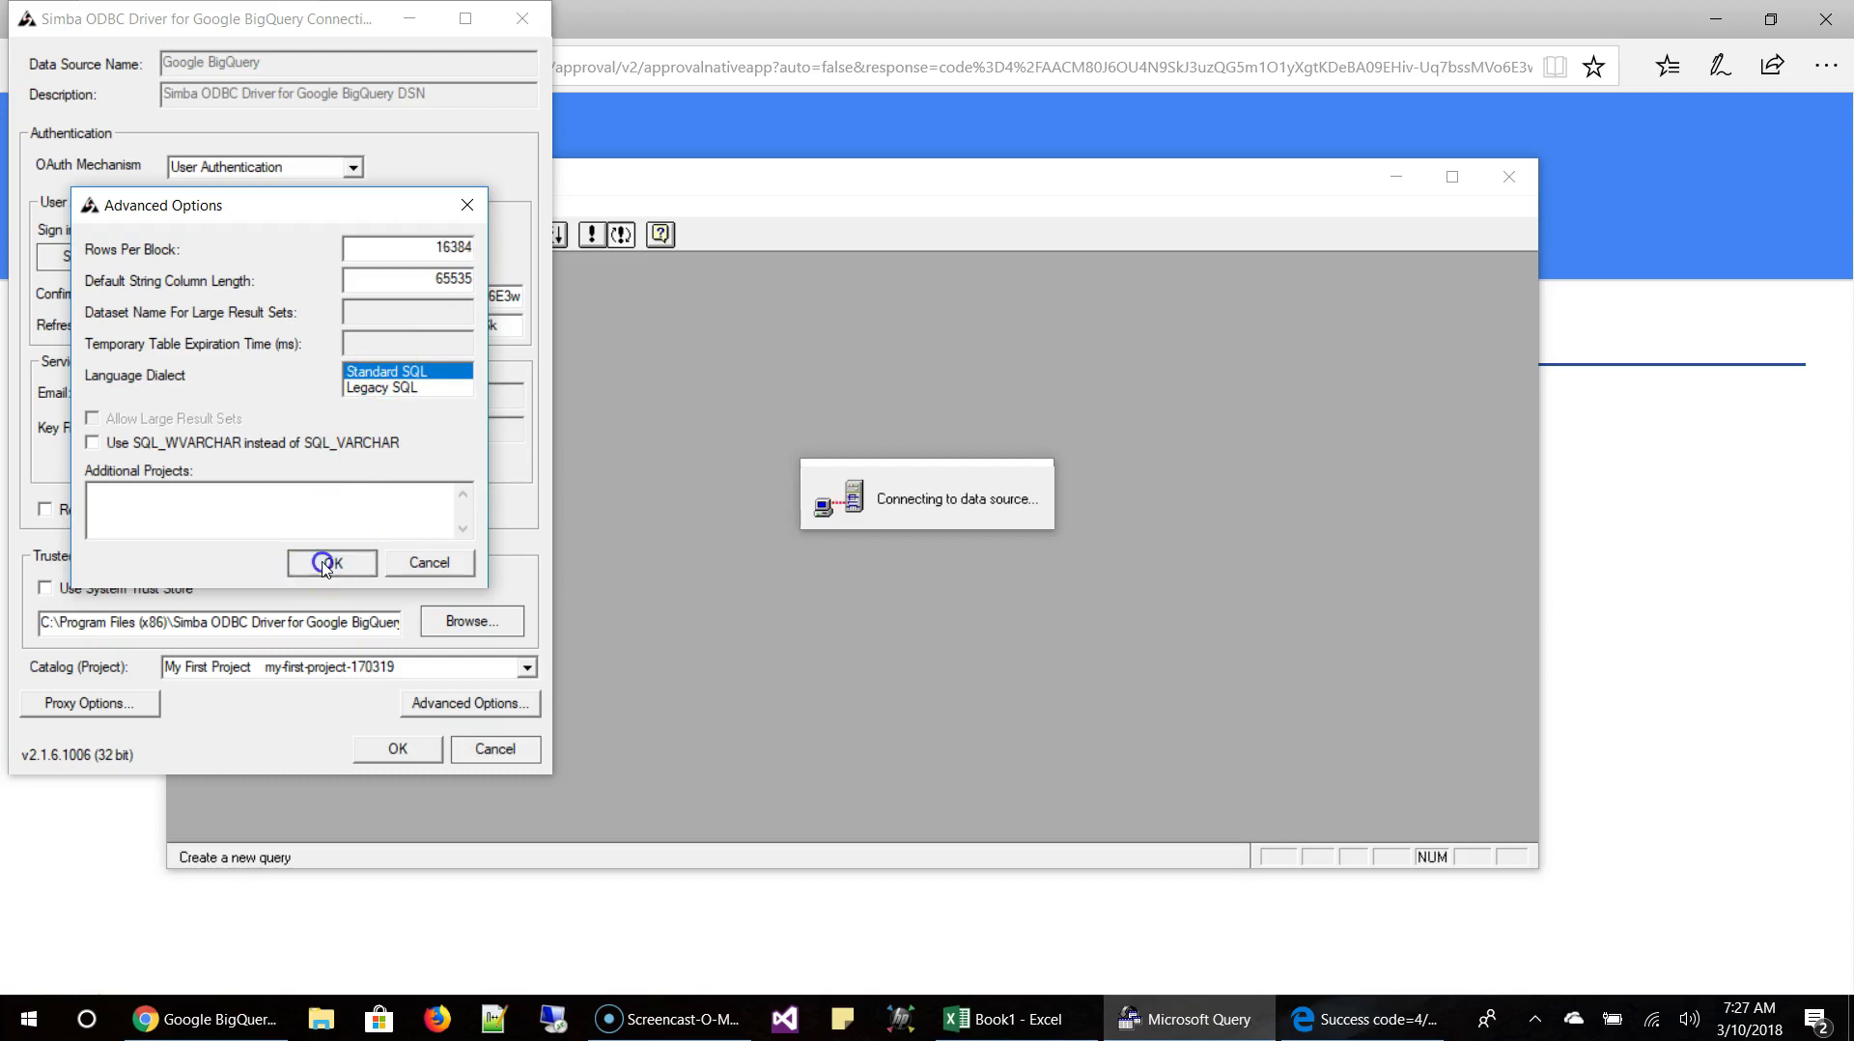
Connect, limit tables to the BigQueryToExcel dataset, and add all Trips_Summary columns.
left_click(387, 750)
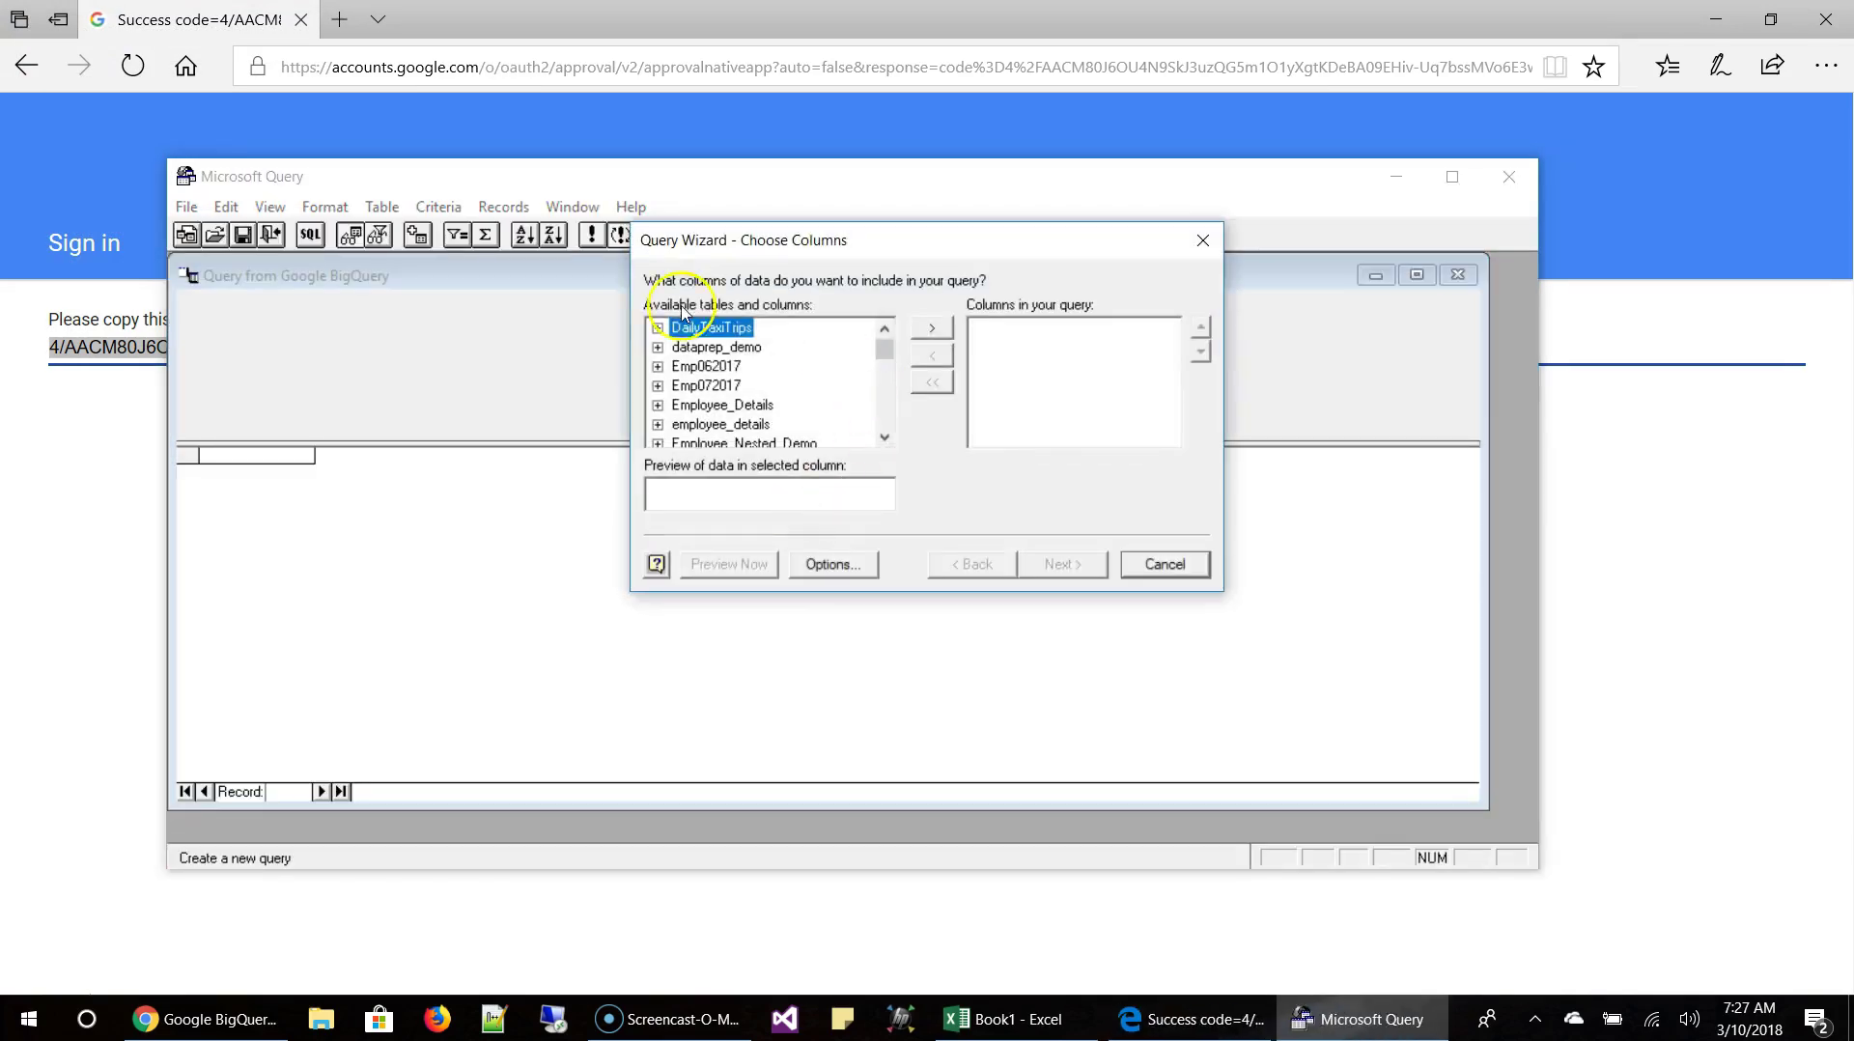
left_click(823, 568)
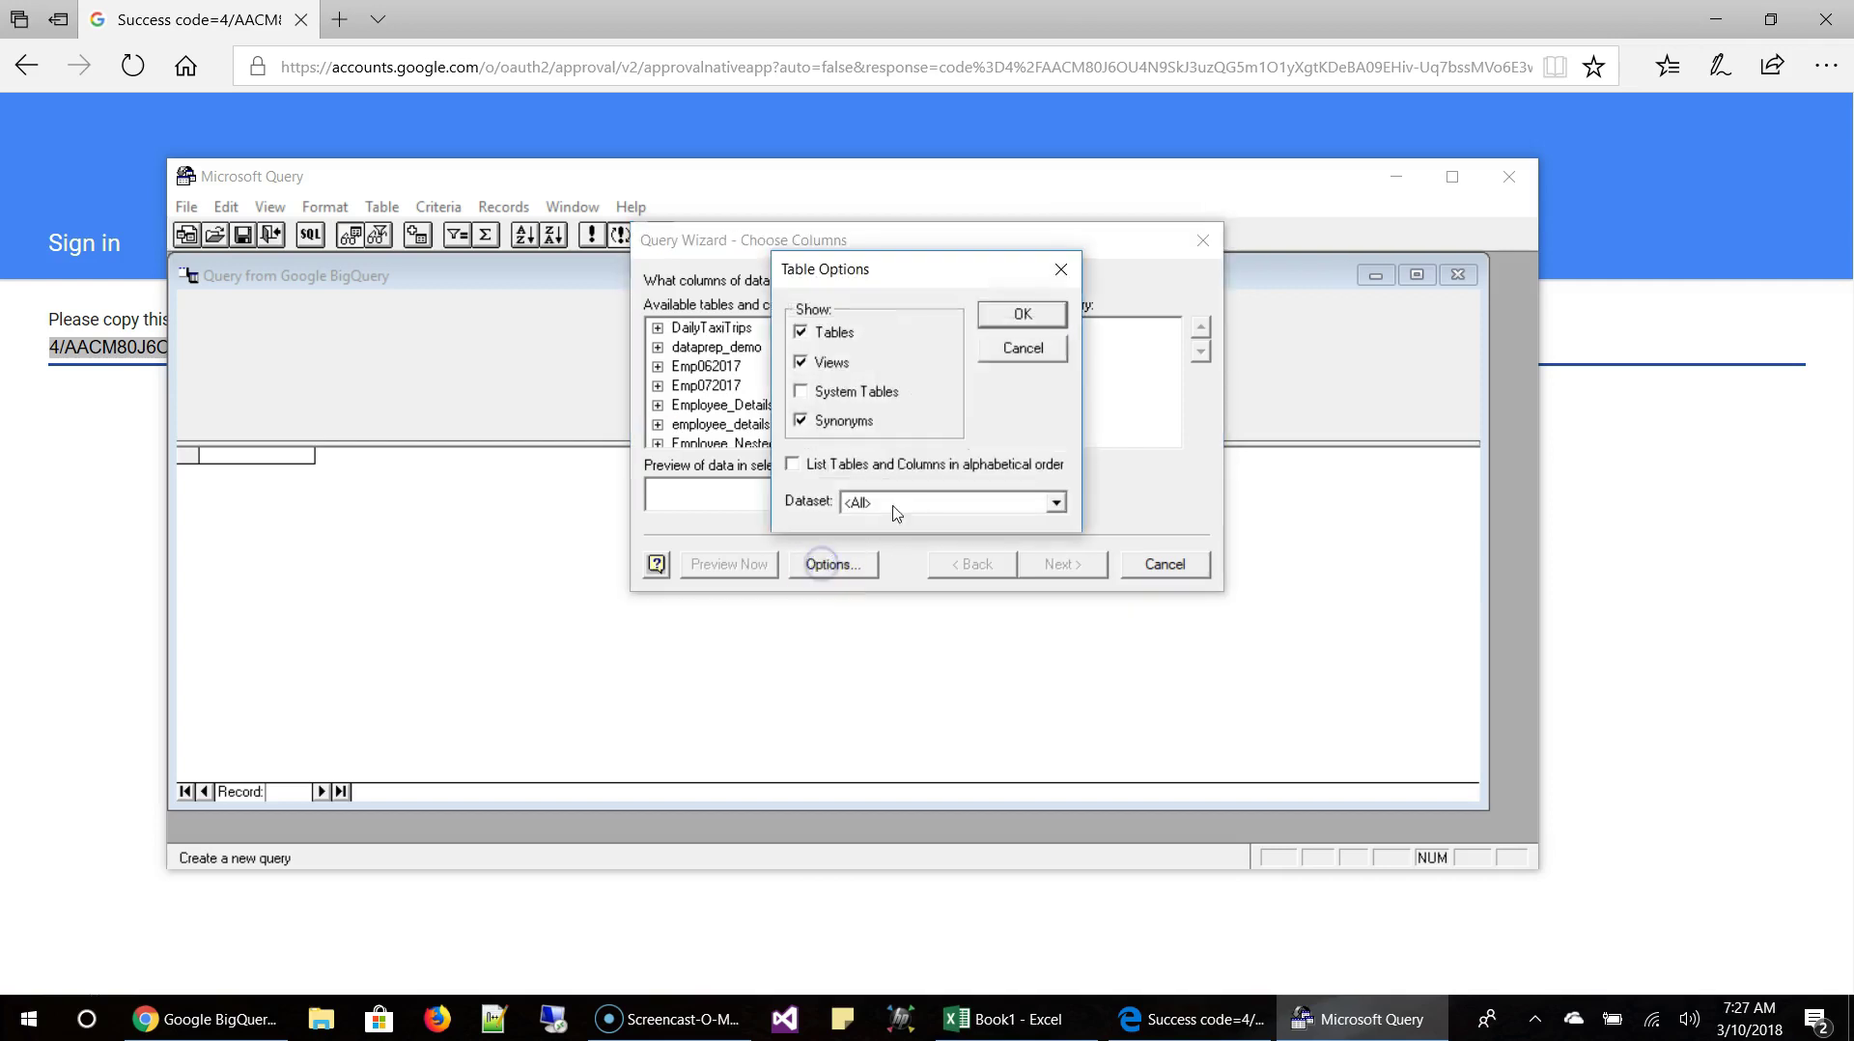
left_click(1058, 503)
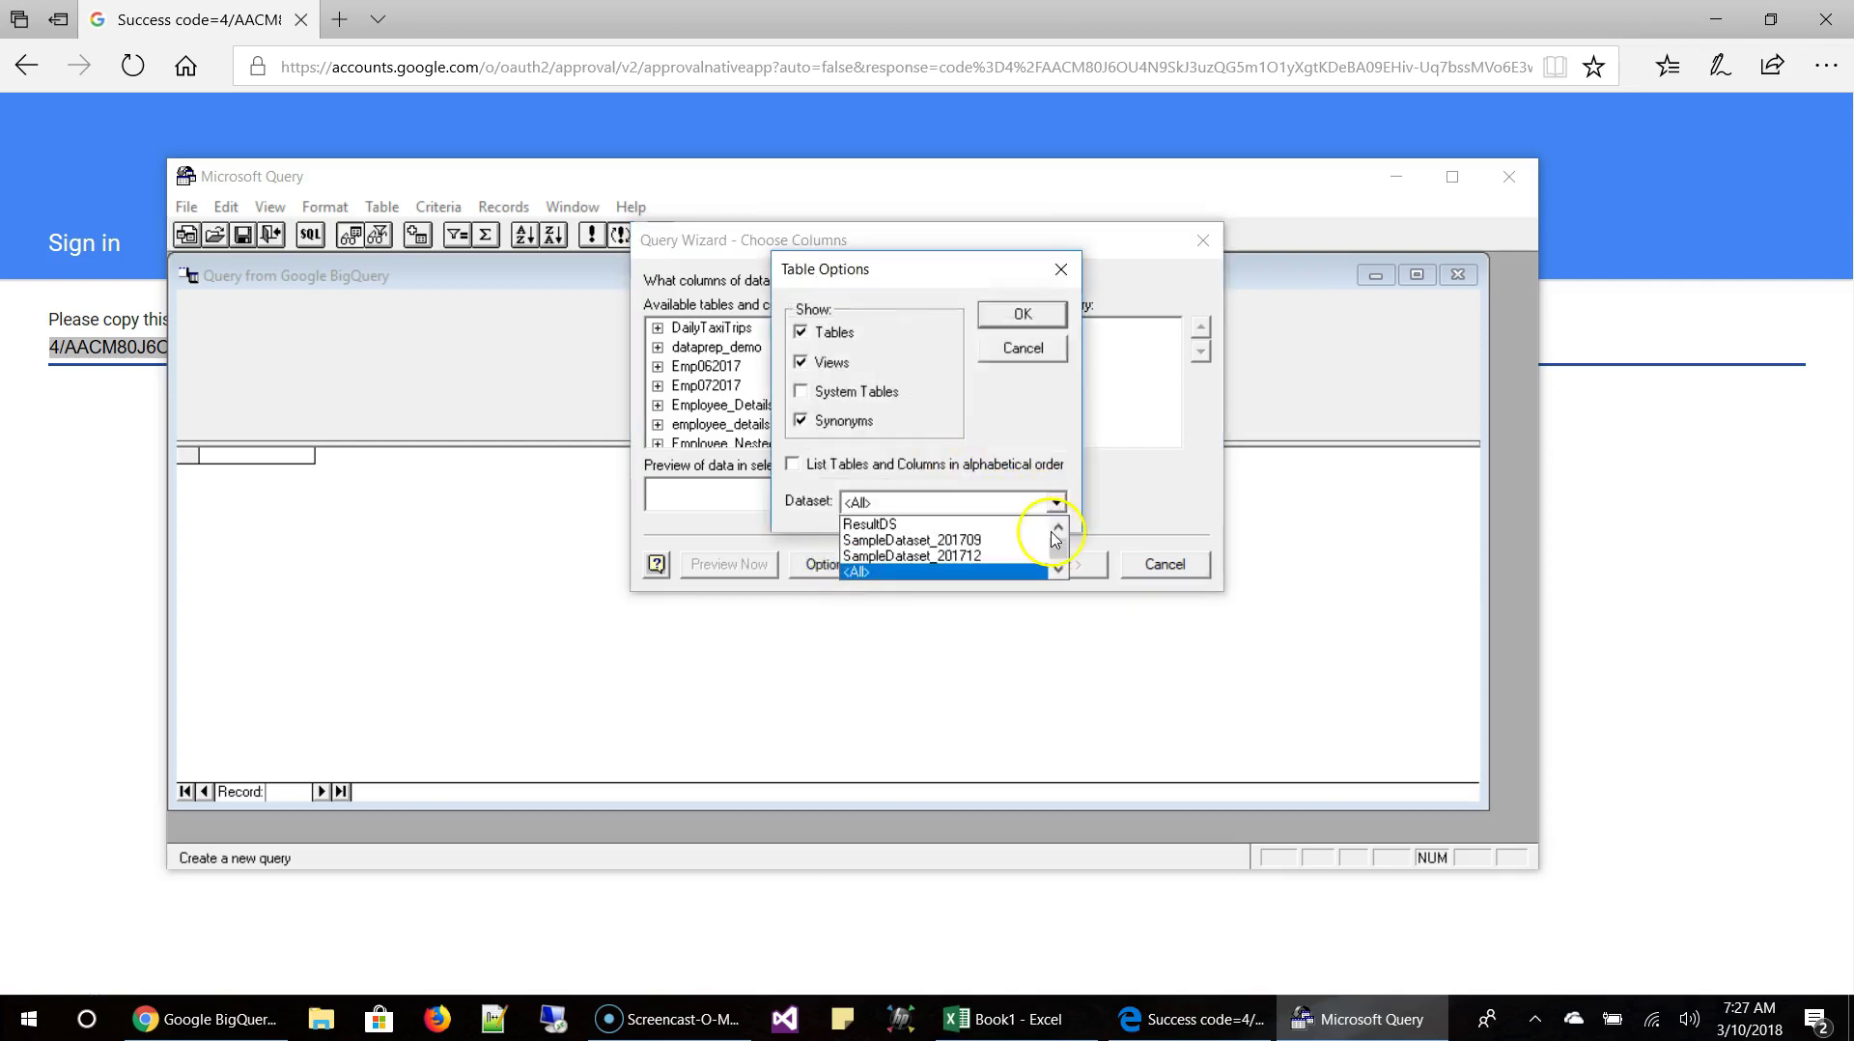
left_click(1053, 531)
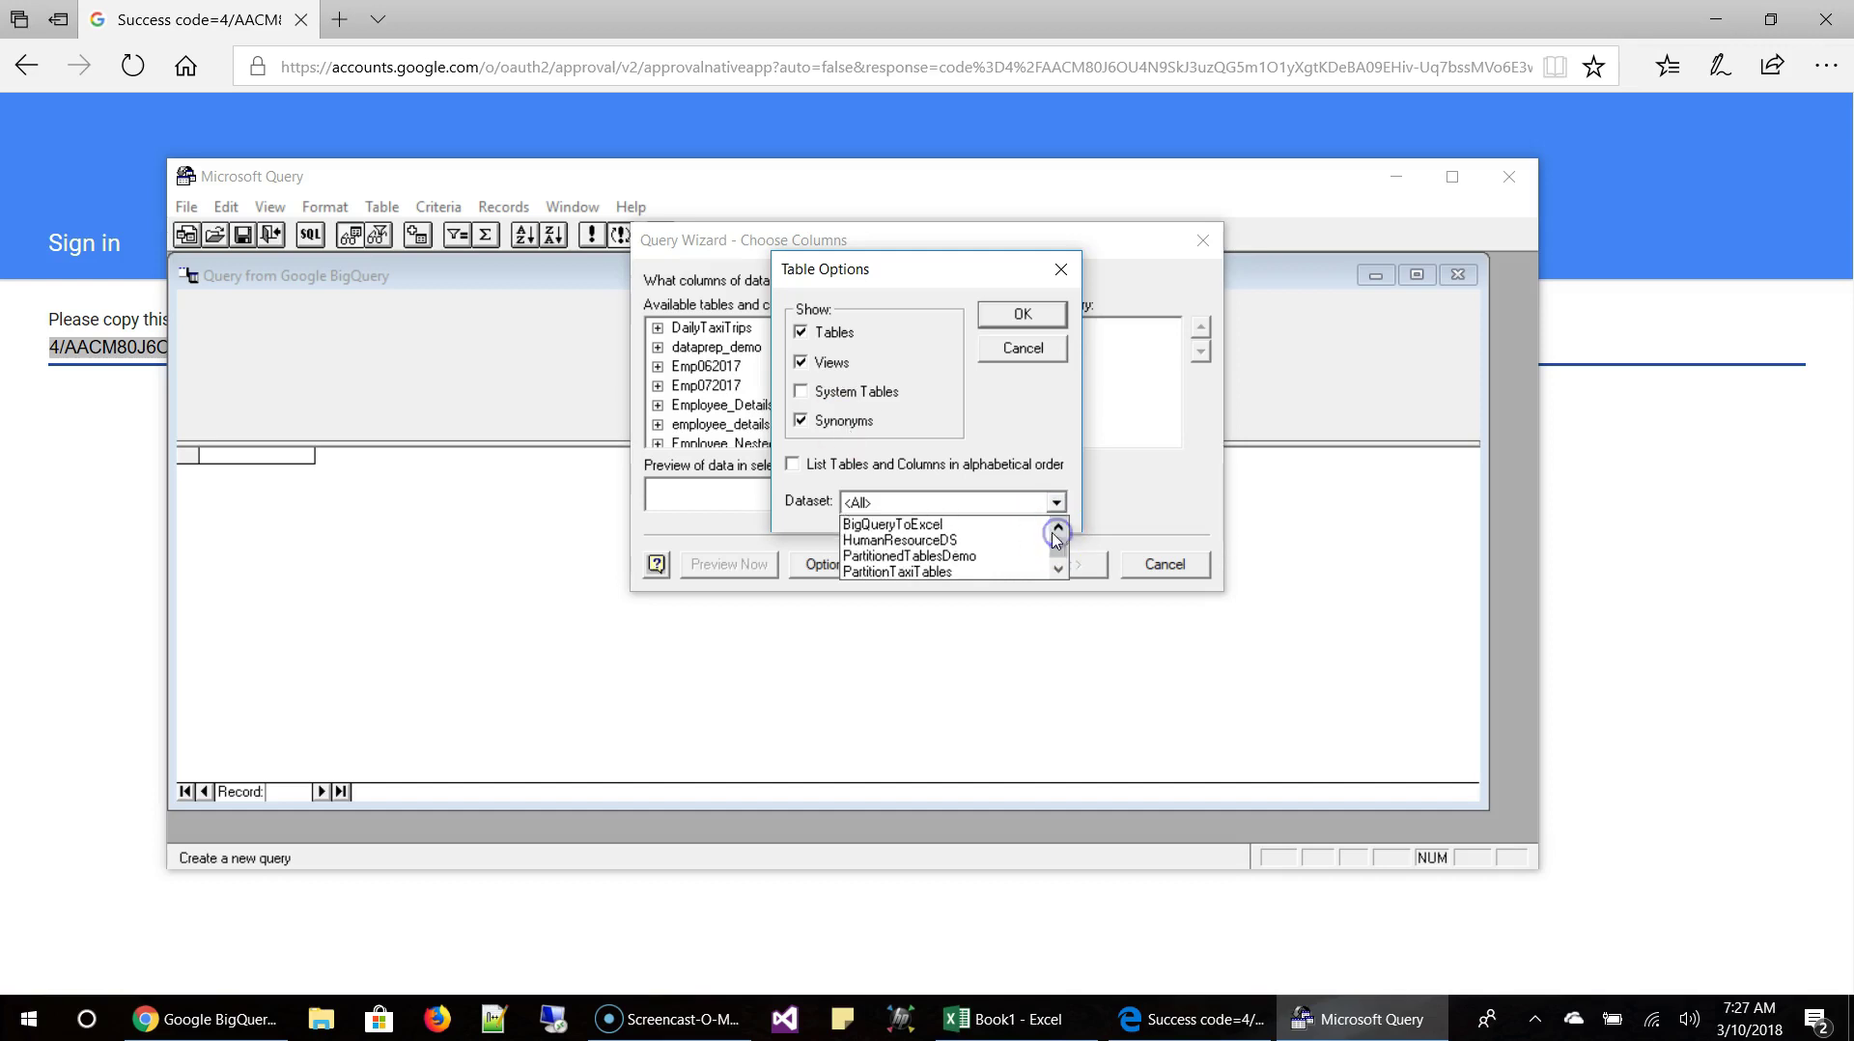
left_click(946, 524)
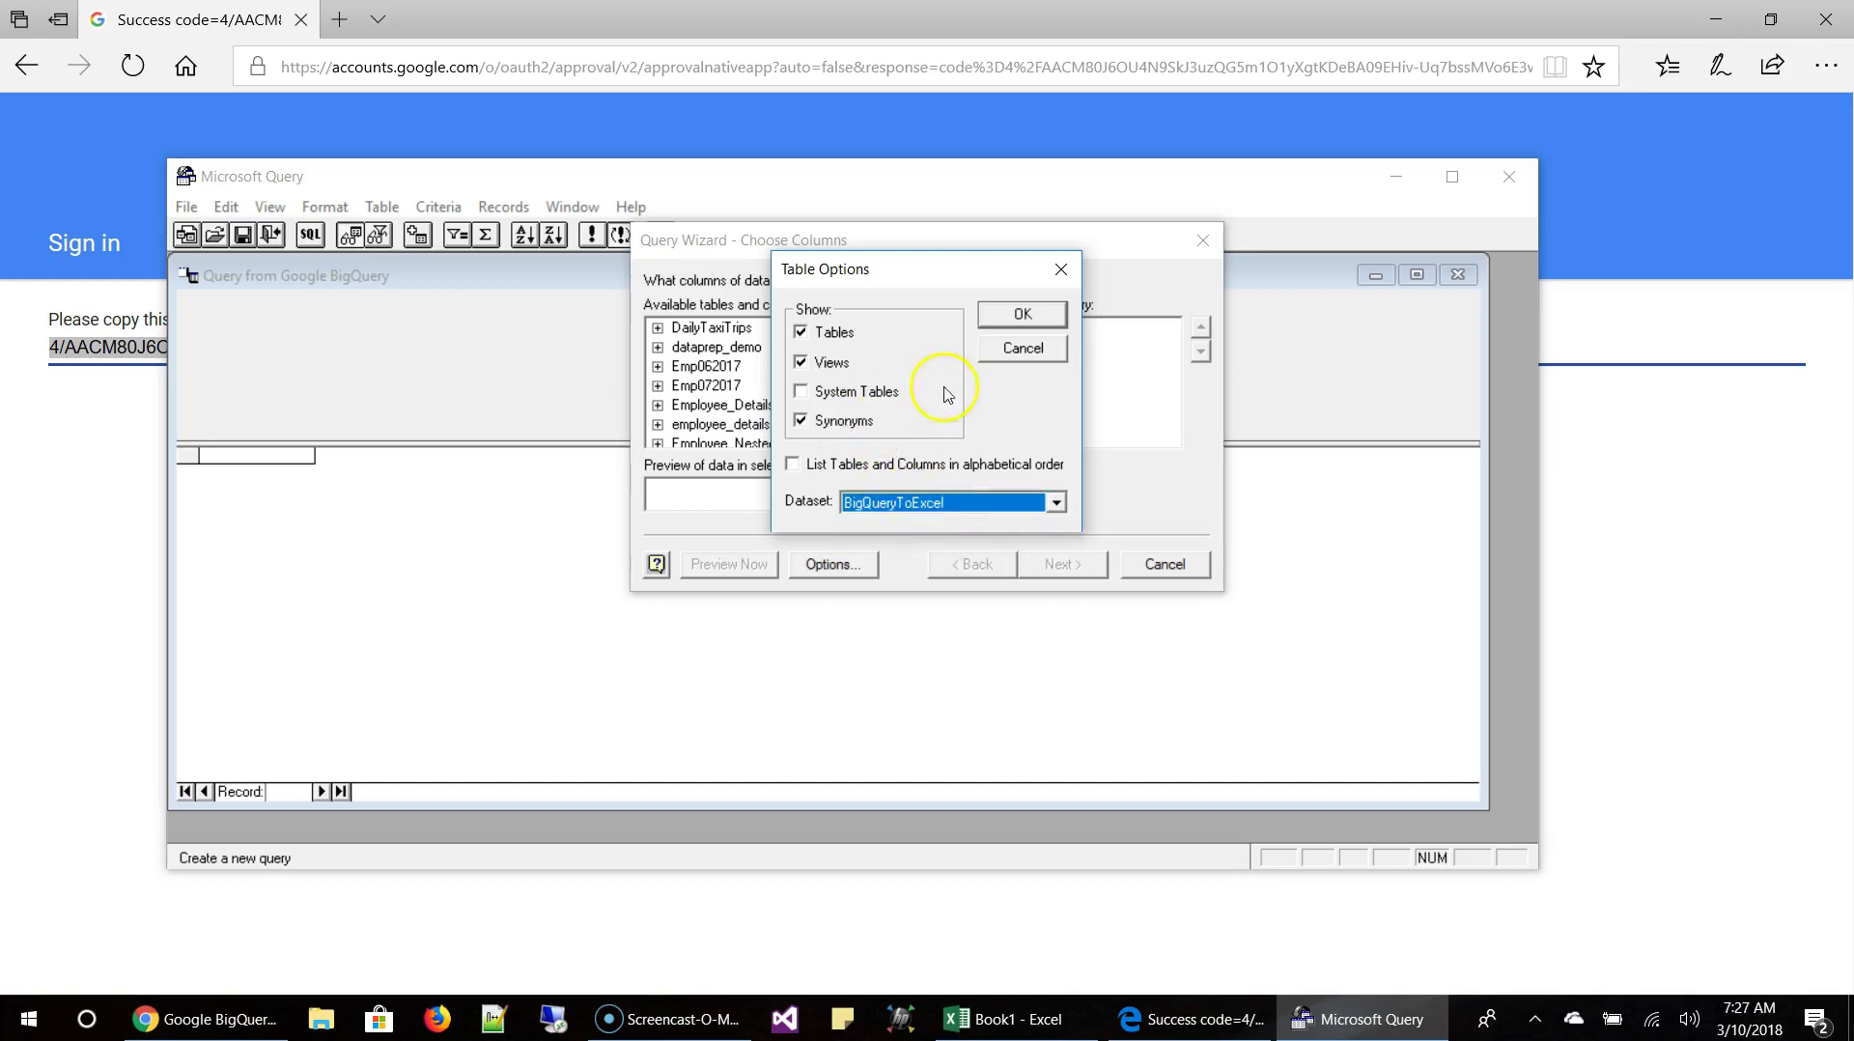
left_click(1019, 315)
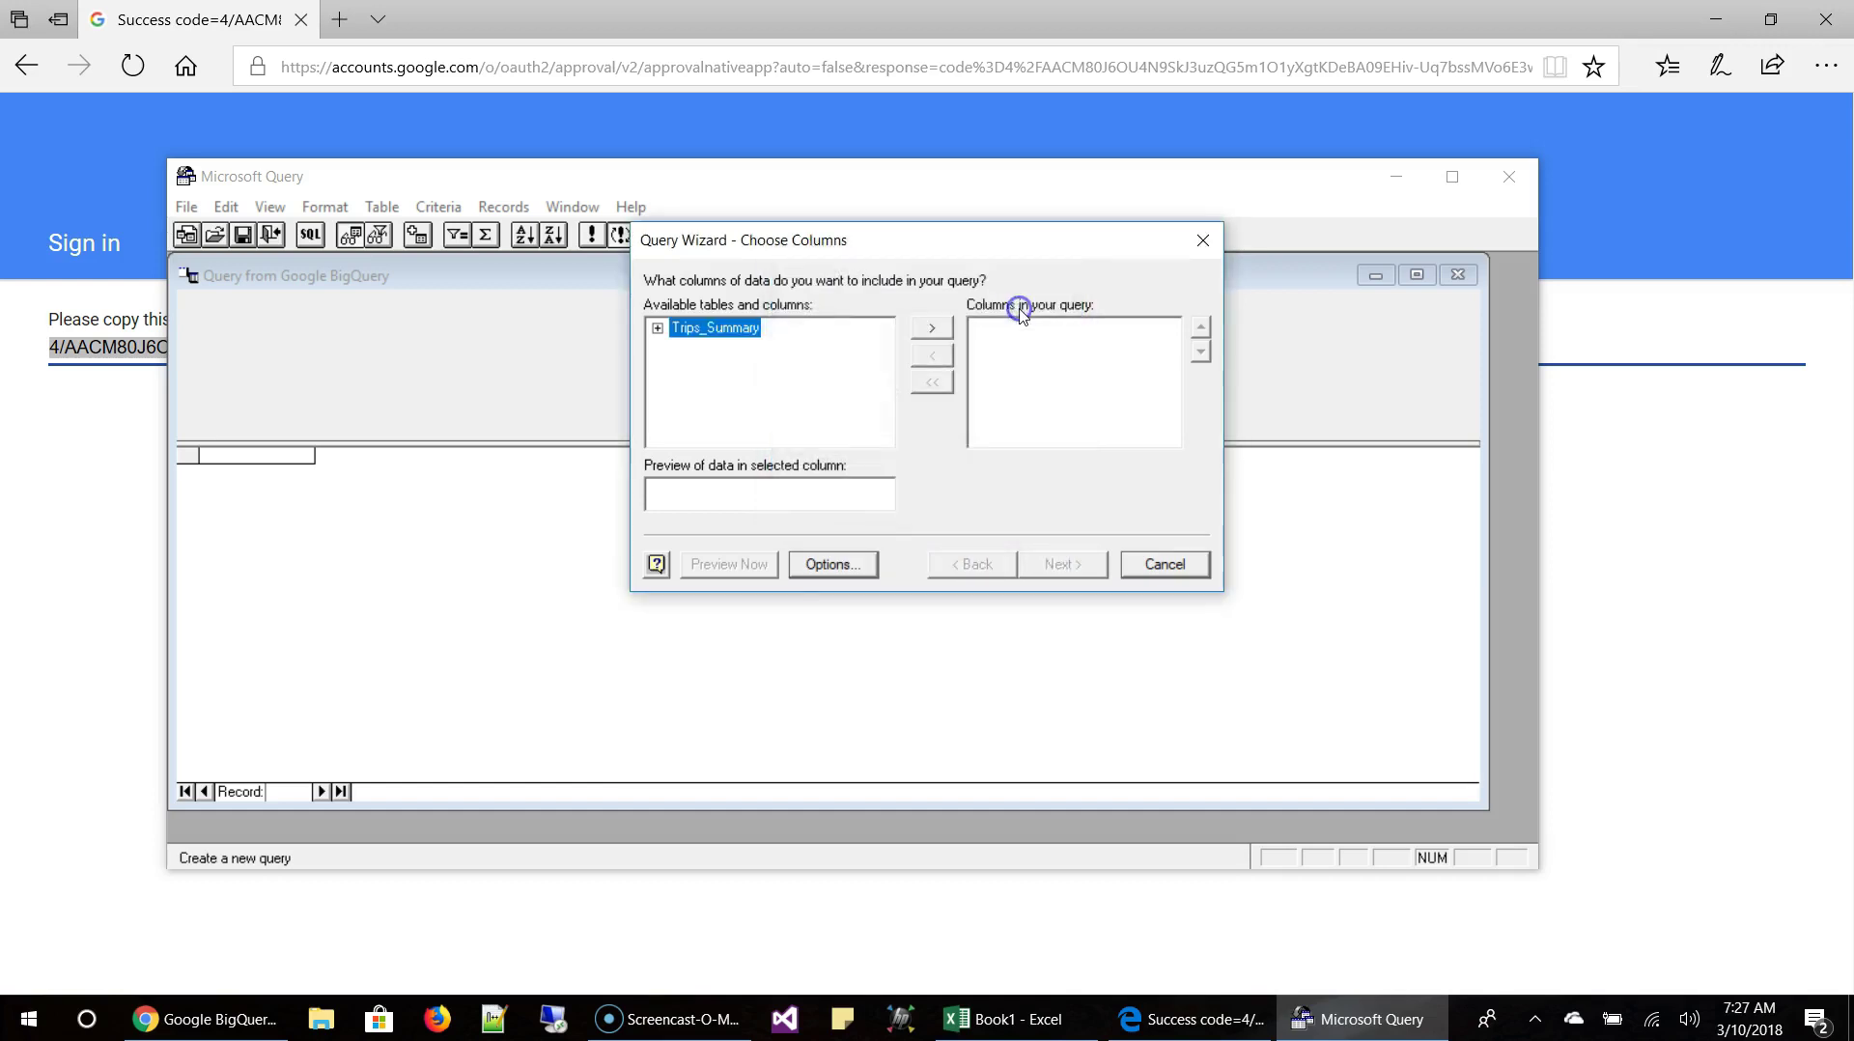
left_click(658, 329)
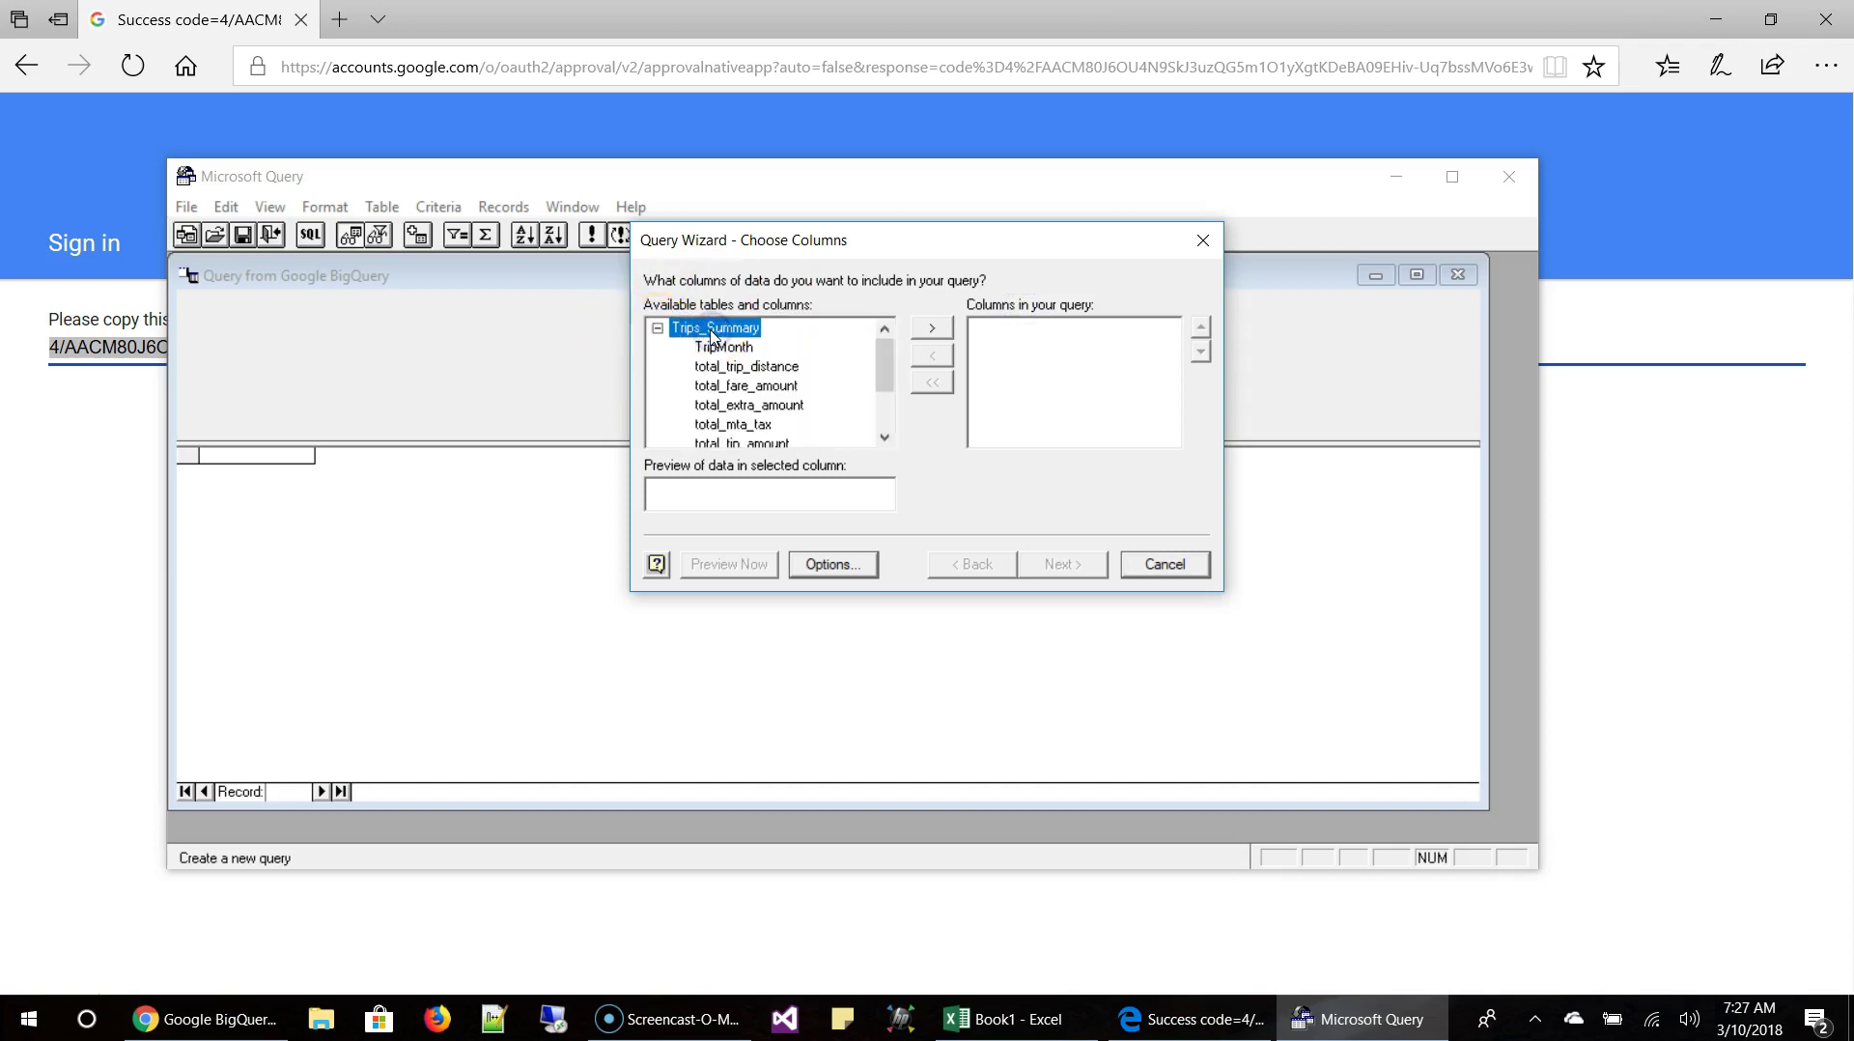
left_click(931, 329)
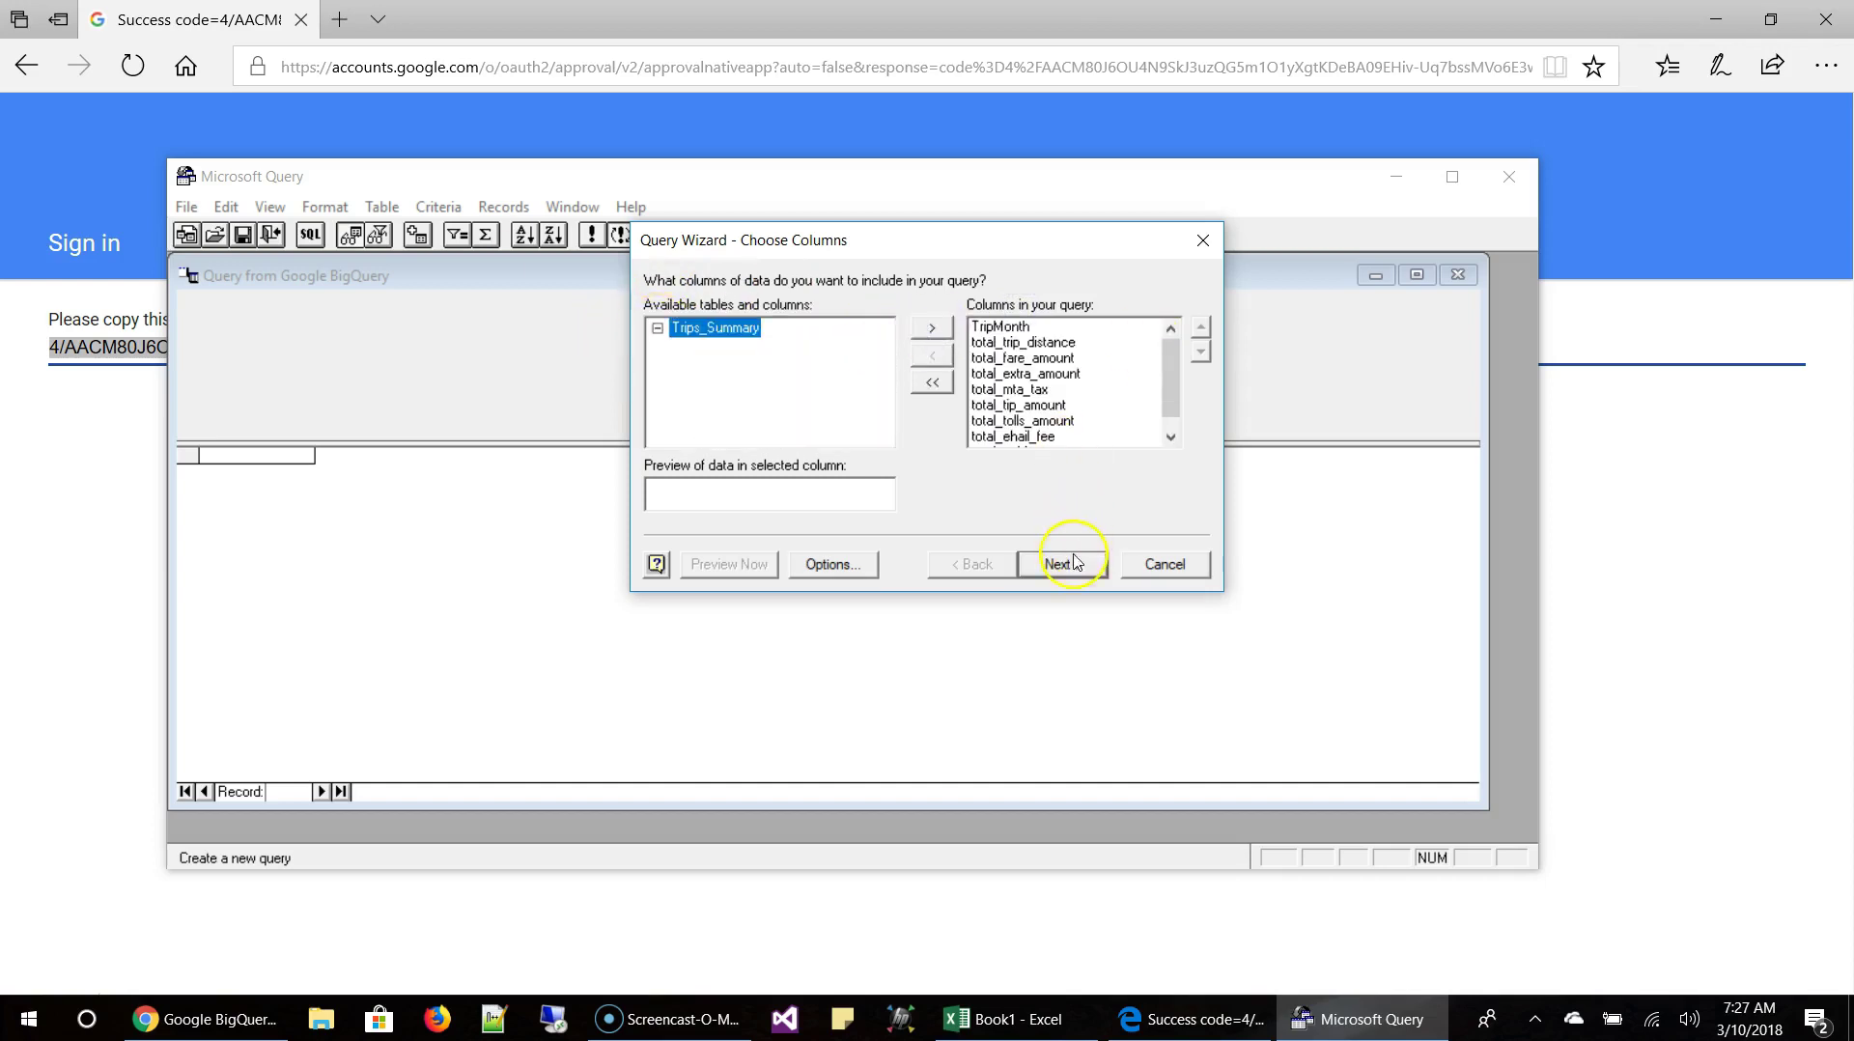
Skip filtering, sort by TripMonth ascending, and return the results to Excel.
left_click(1062, 565)
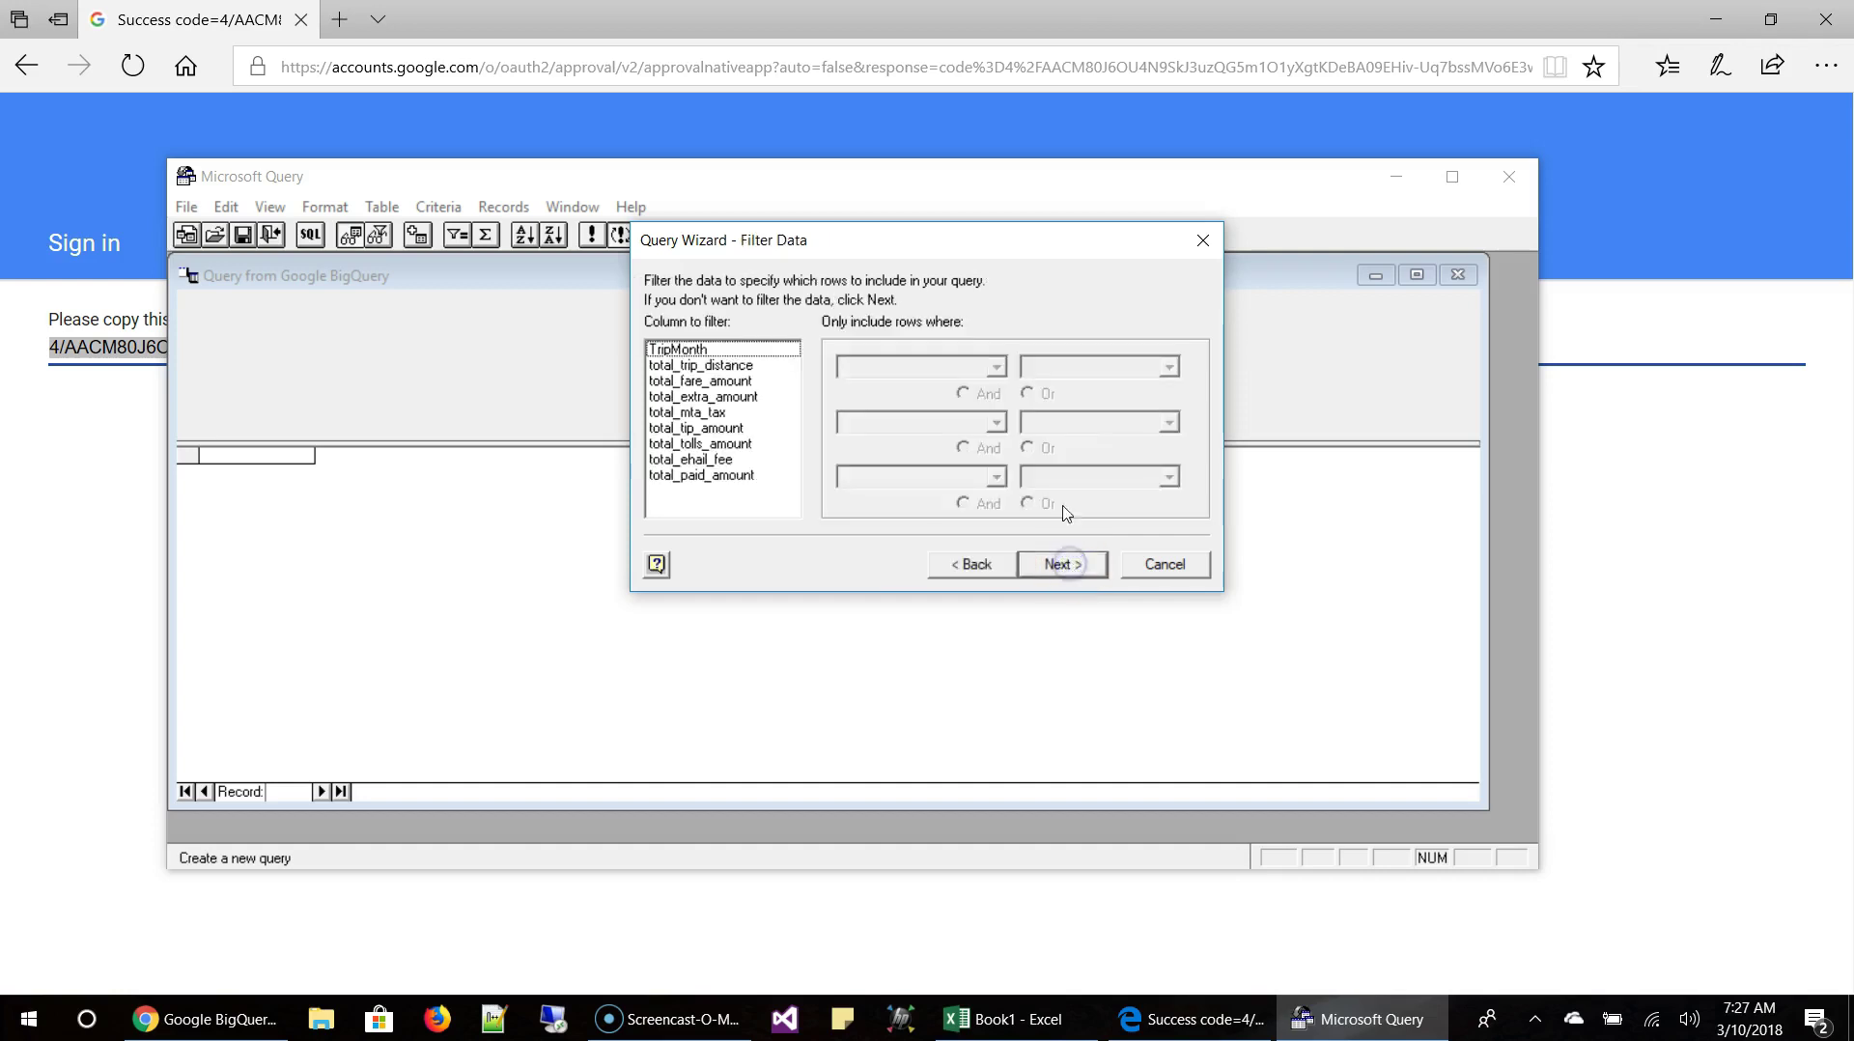
left_click(688, 348)
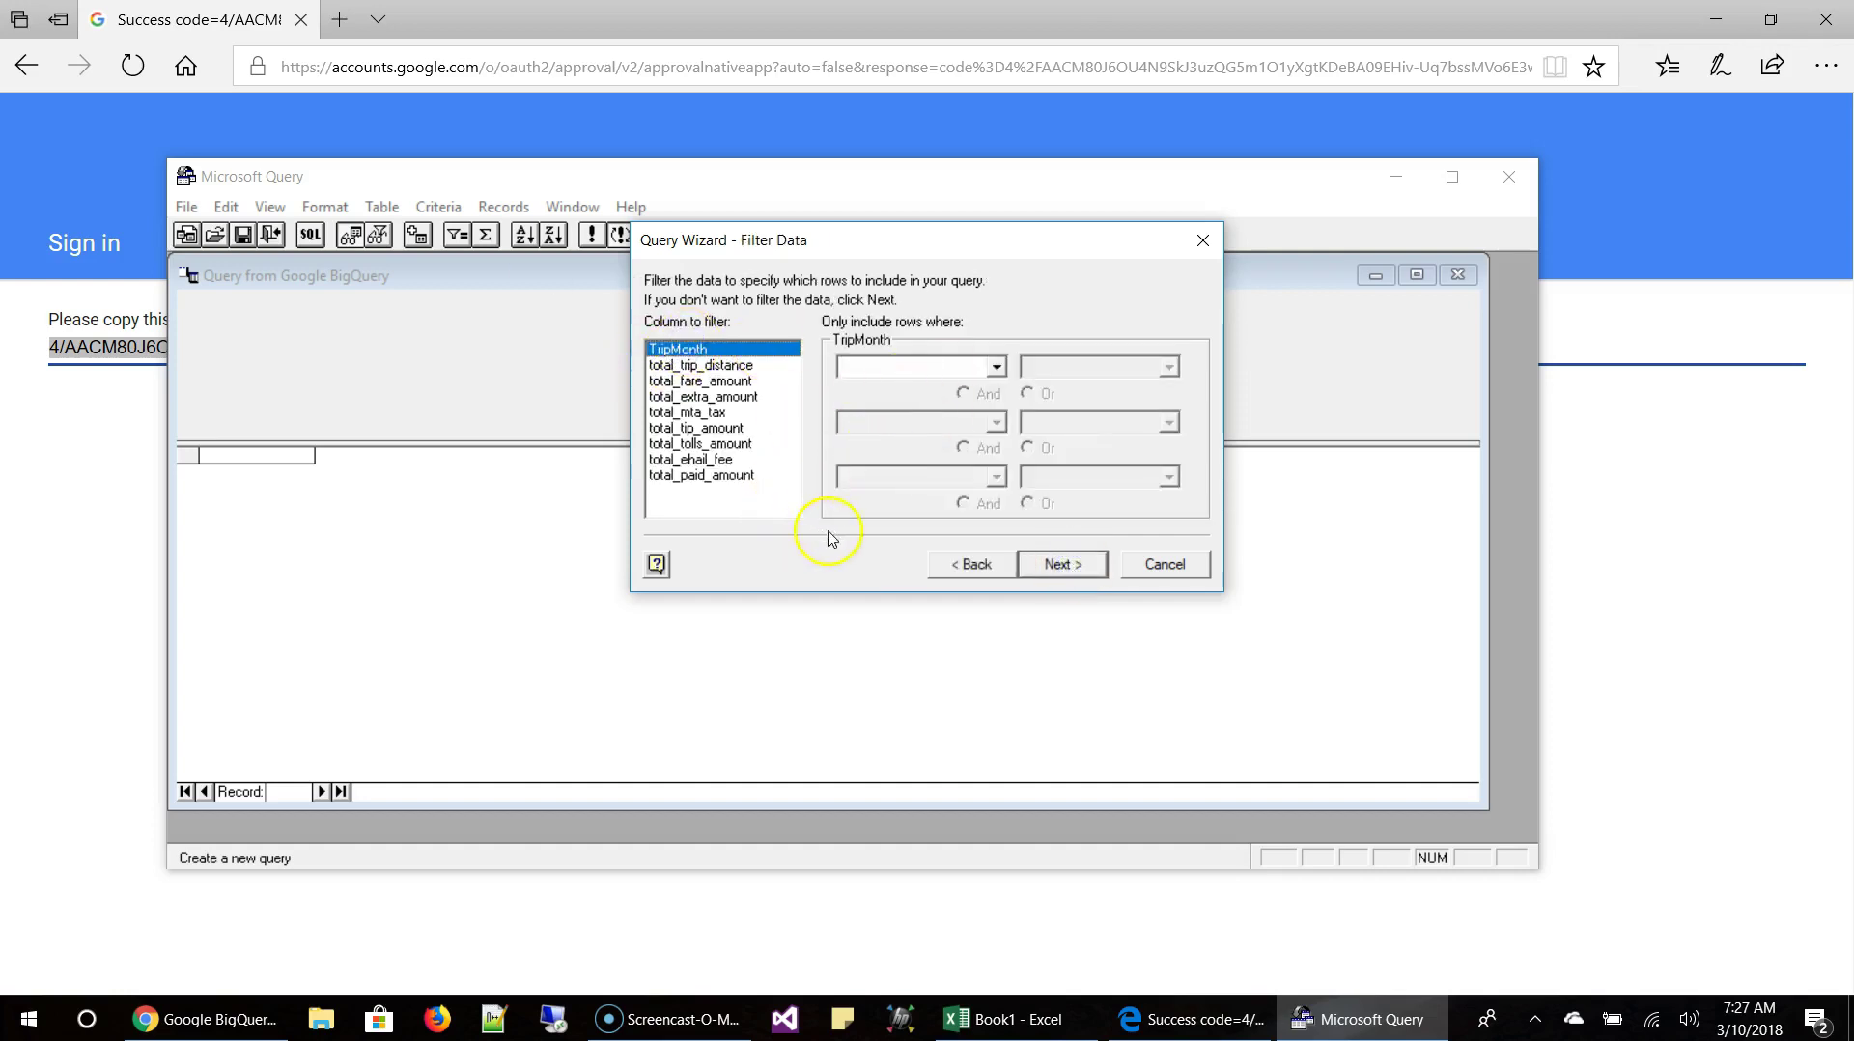
left_click(1062, 564)
left_click(727, 366)
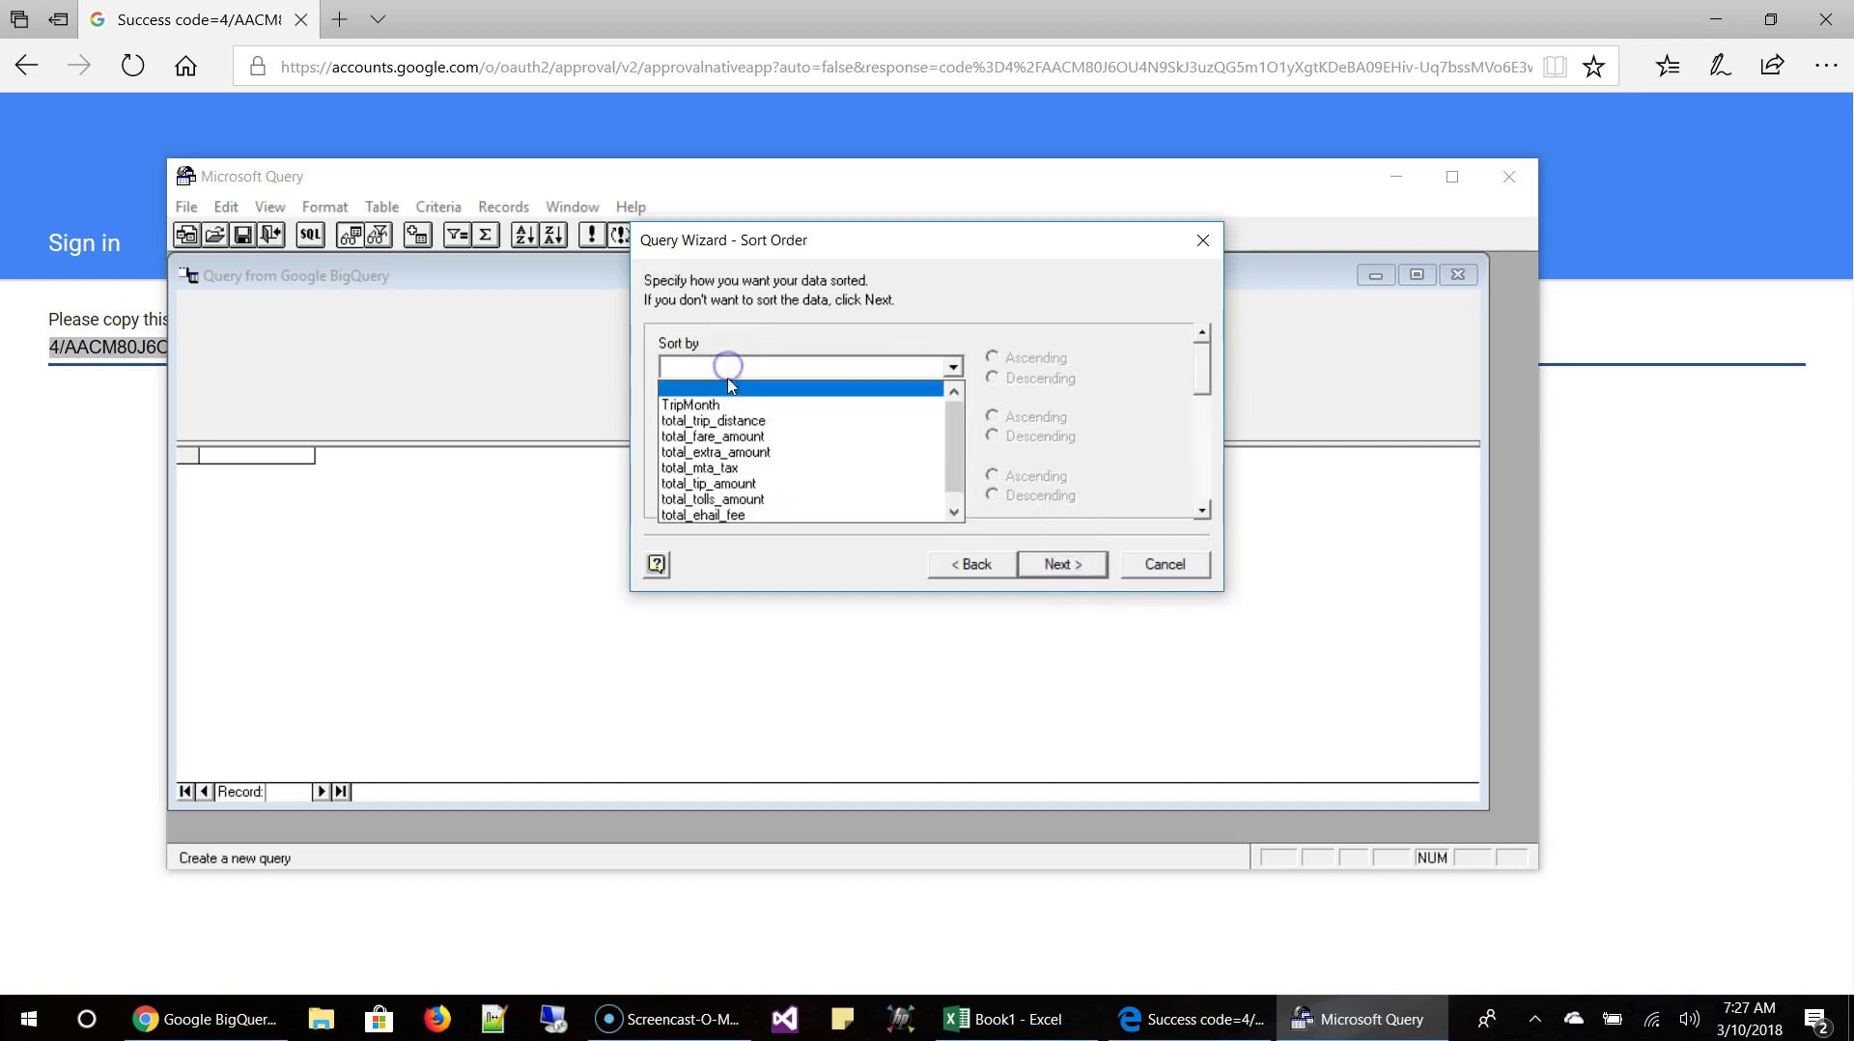
left_click(723, 404)
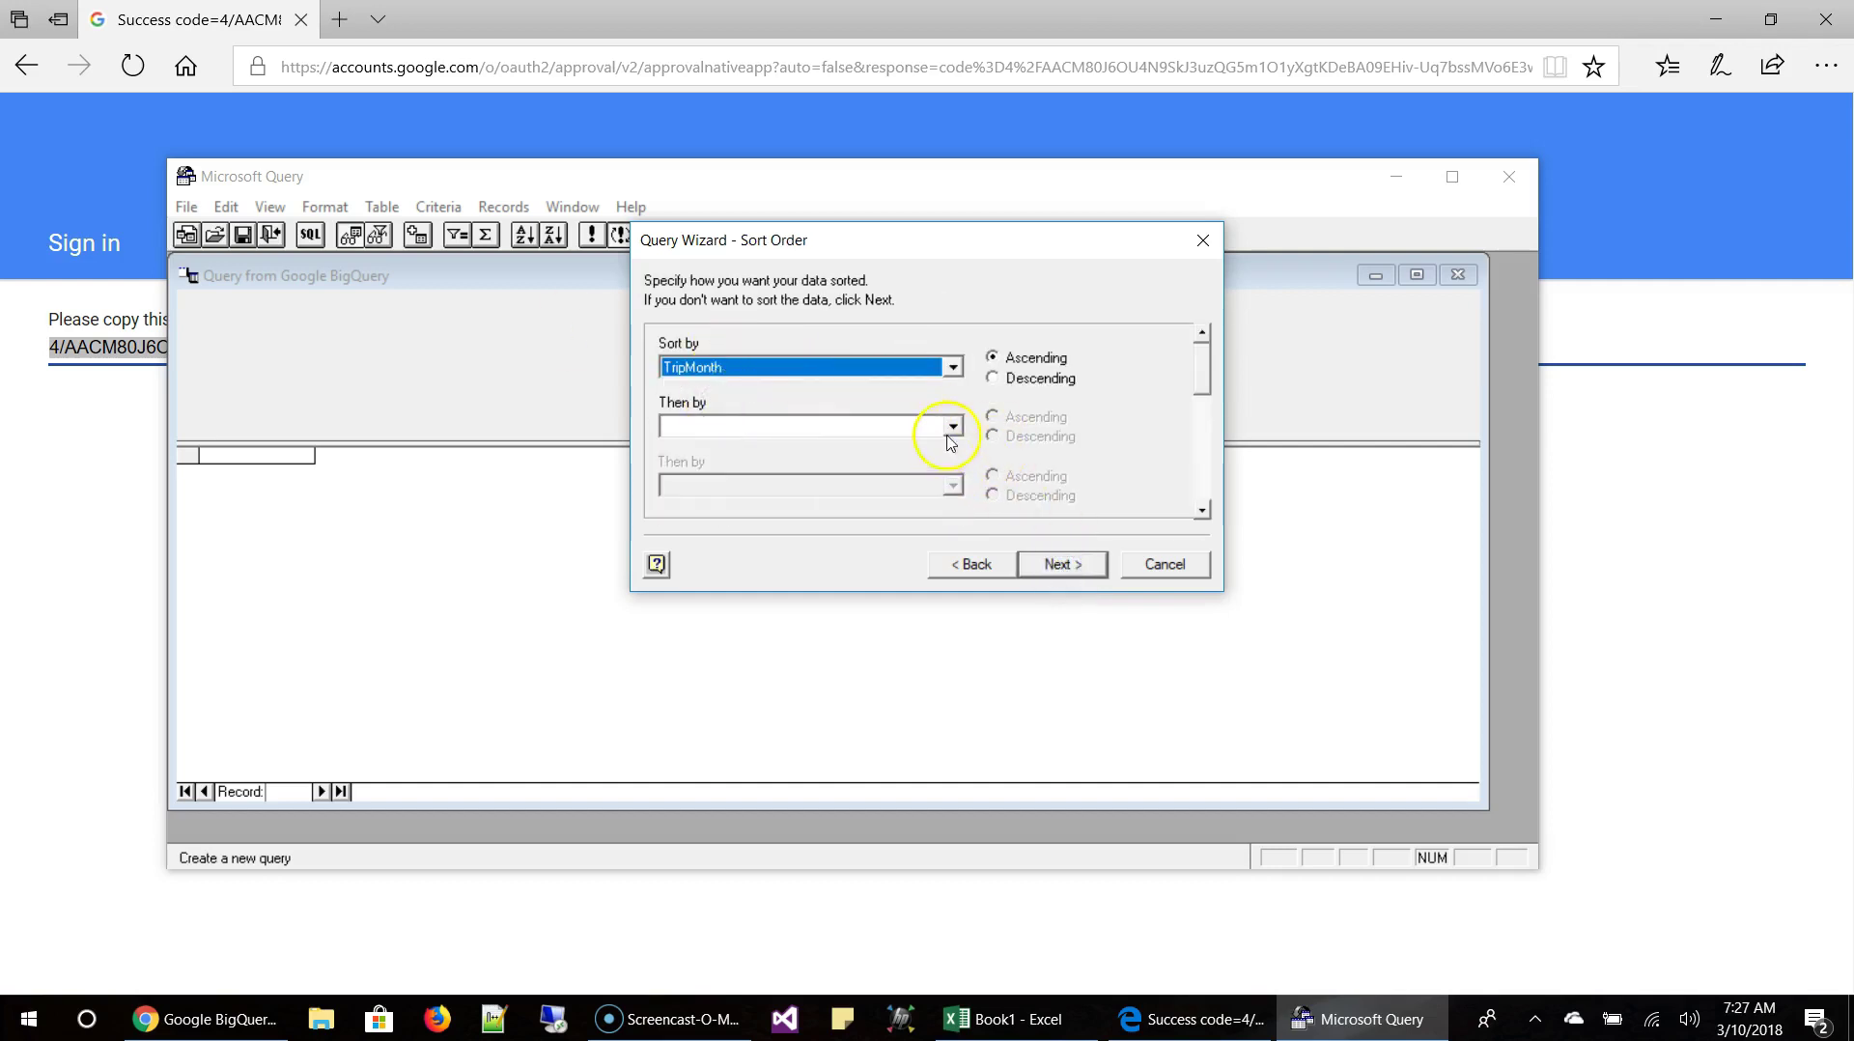
left_click(1052, 562)
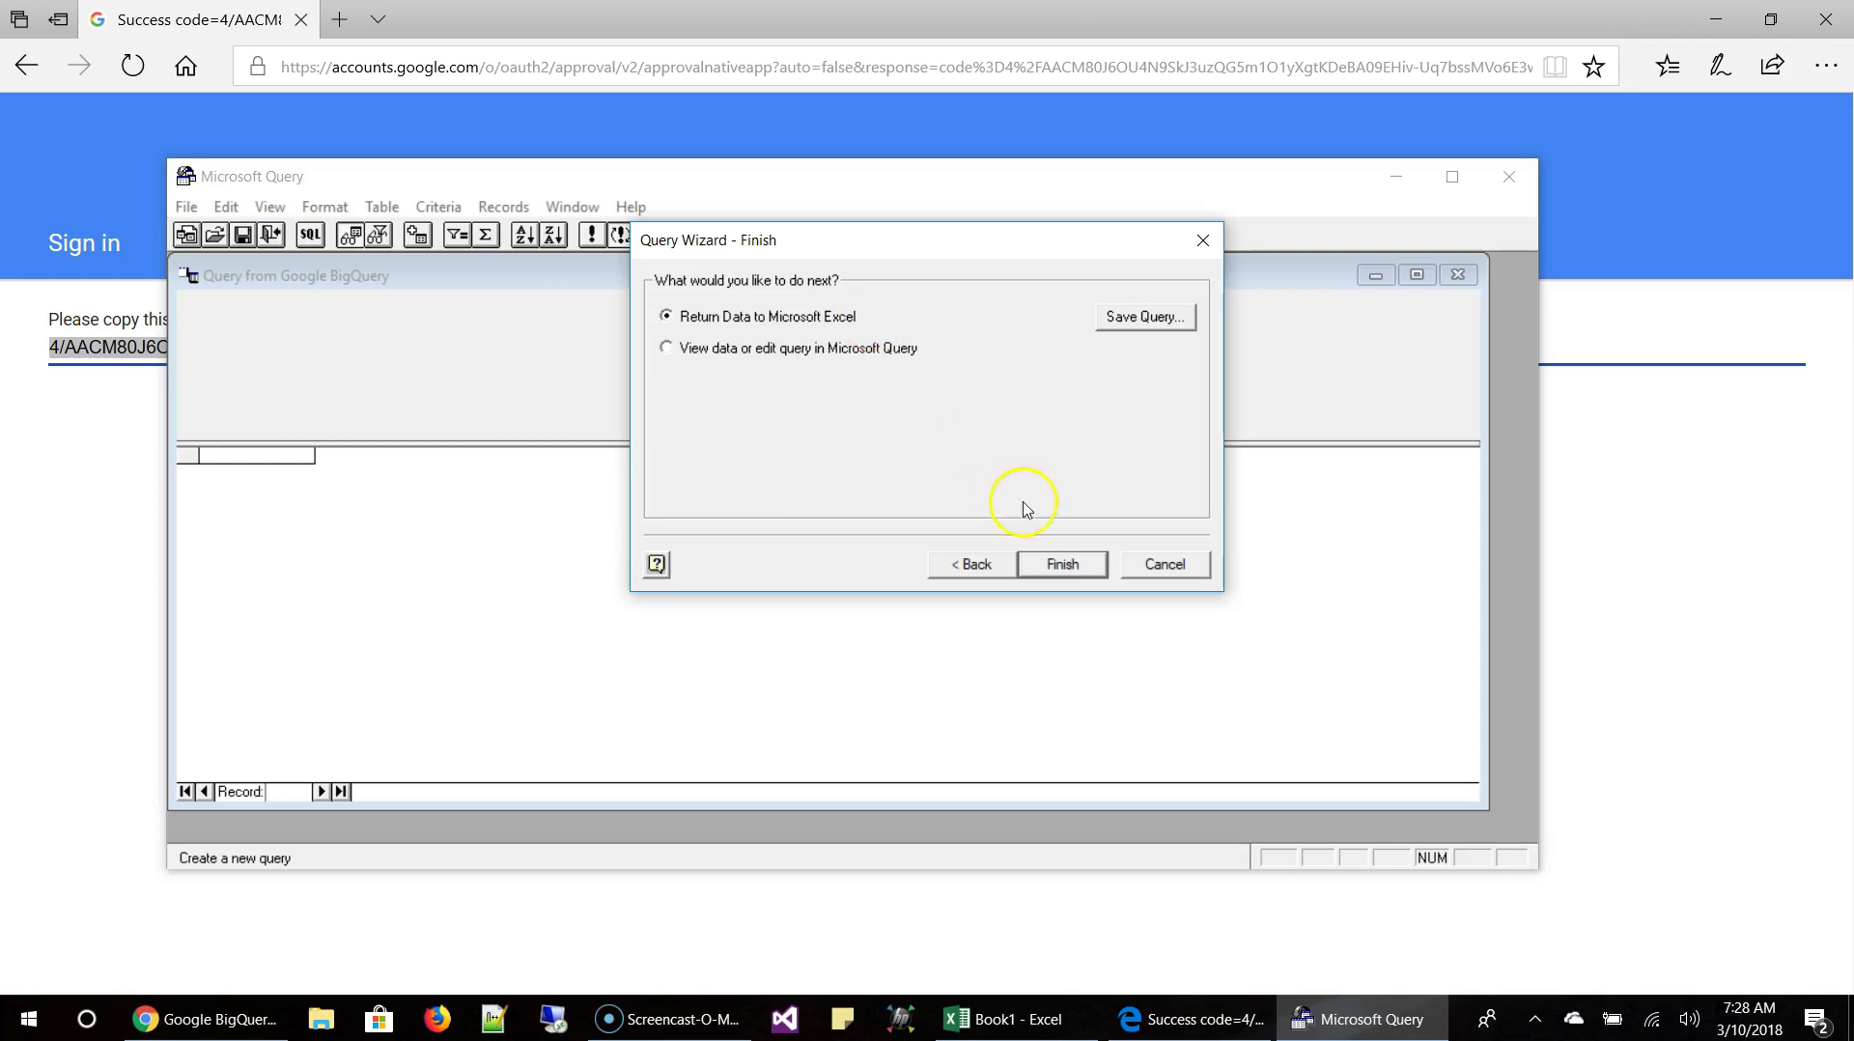
left_click(1065, 567)
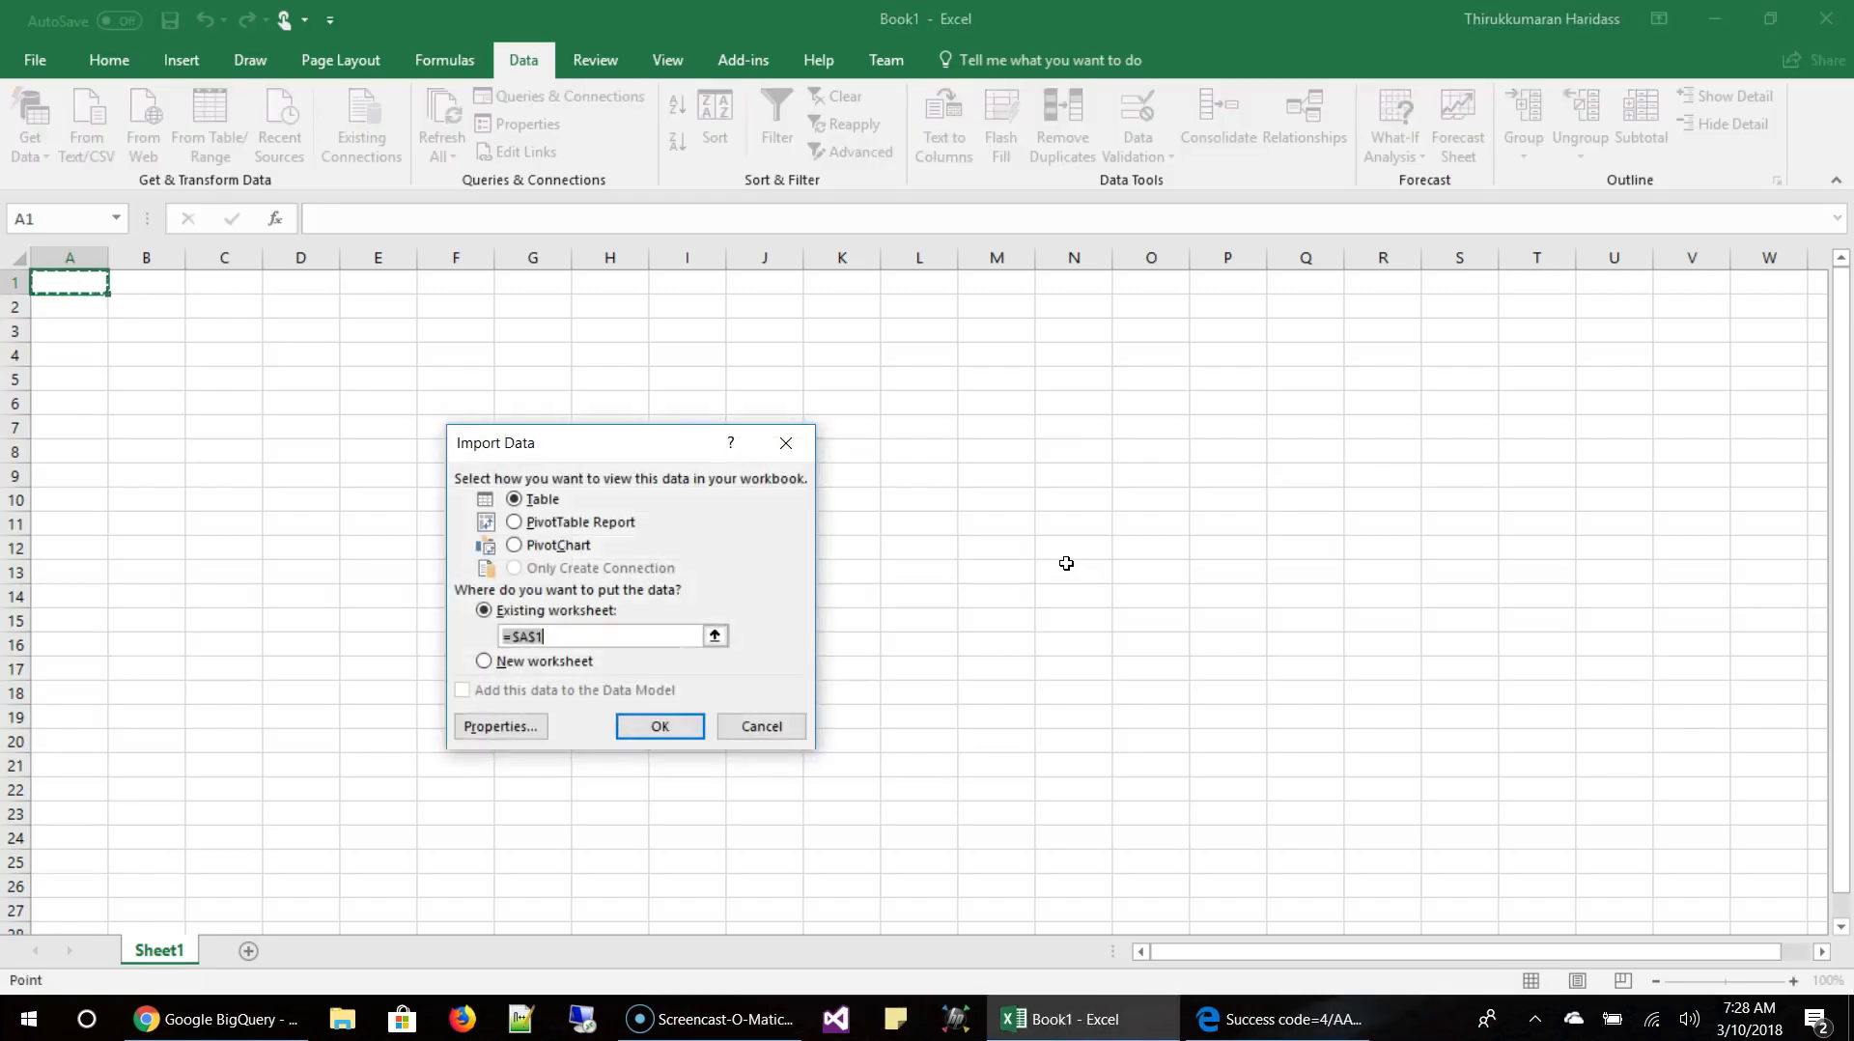
Import the query results as a table at $A$1 of the existing worksheet.
left_click(637, 727)
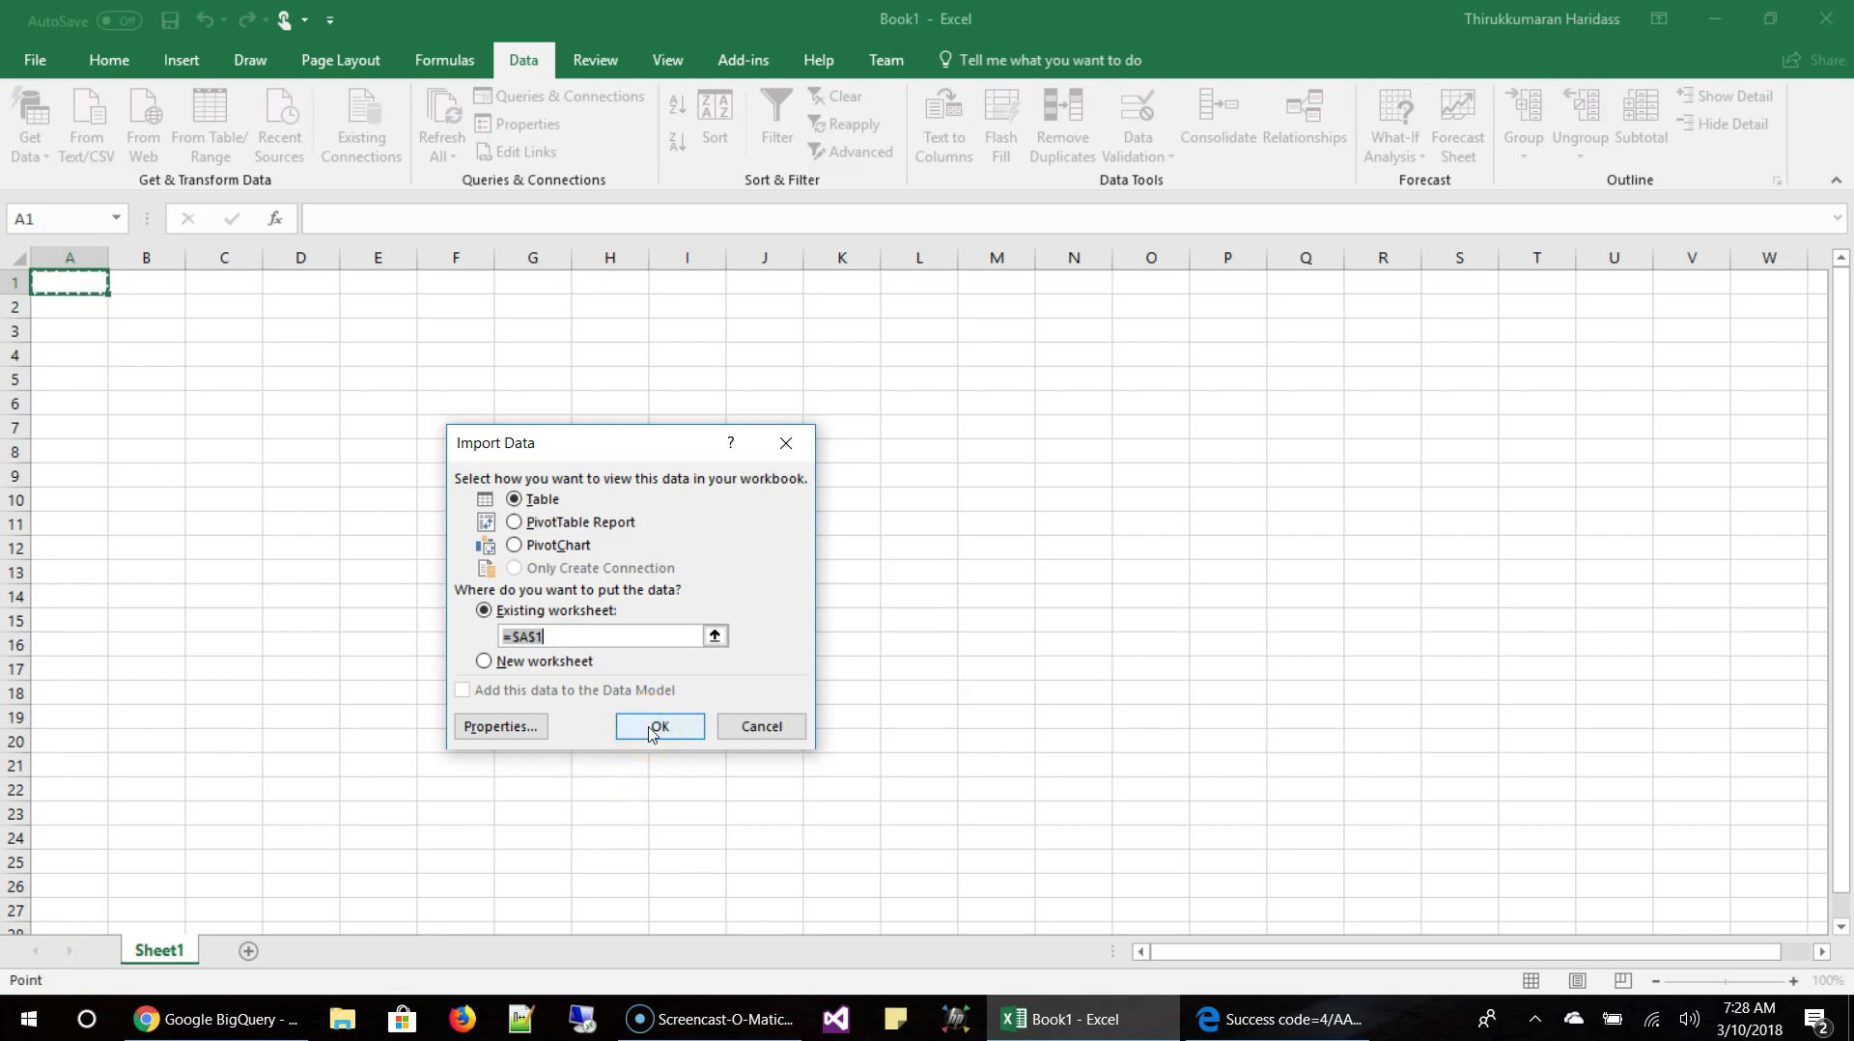
left_click(652, 731)
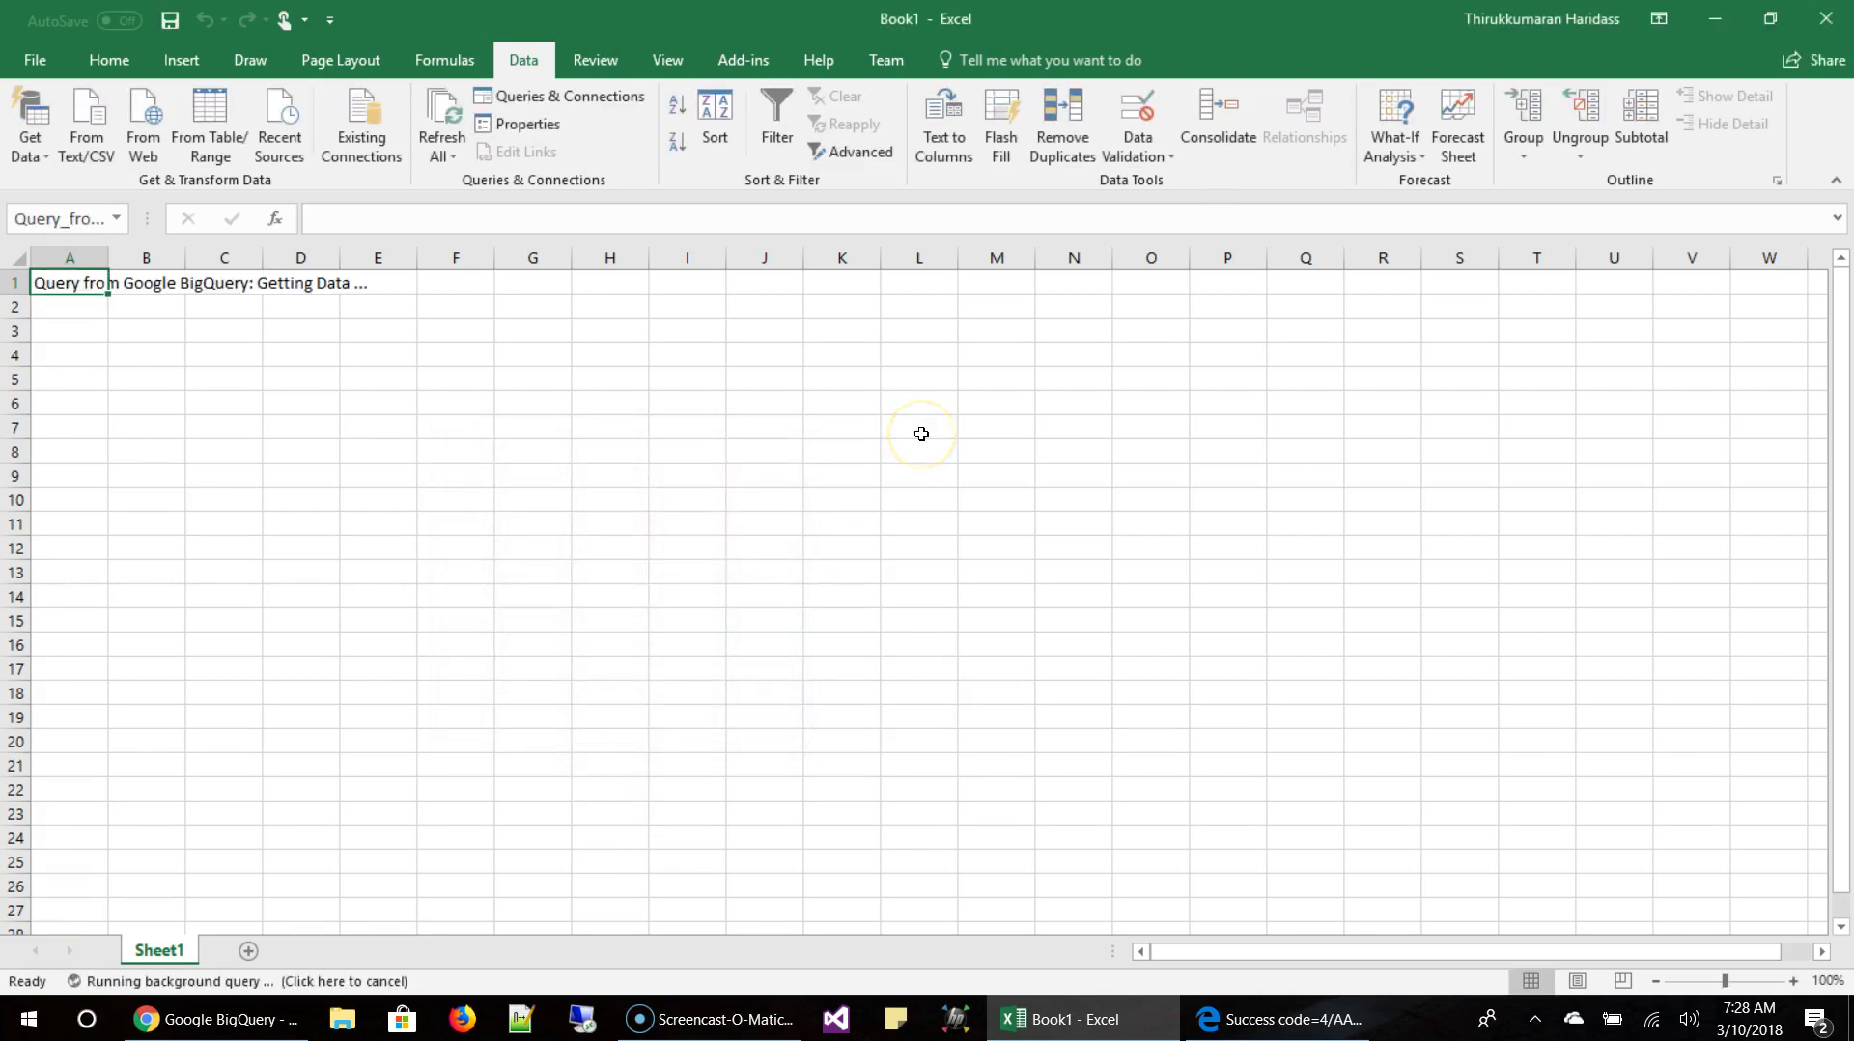